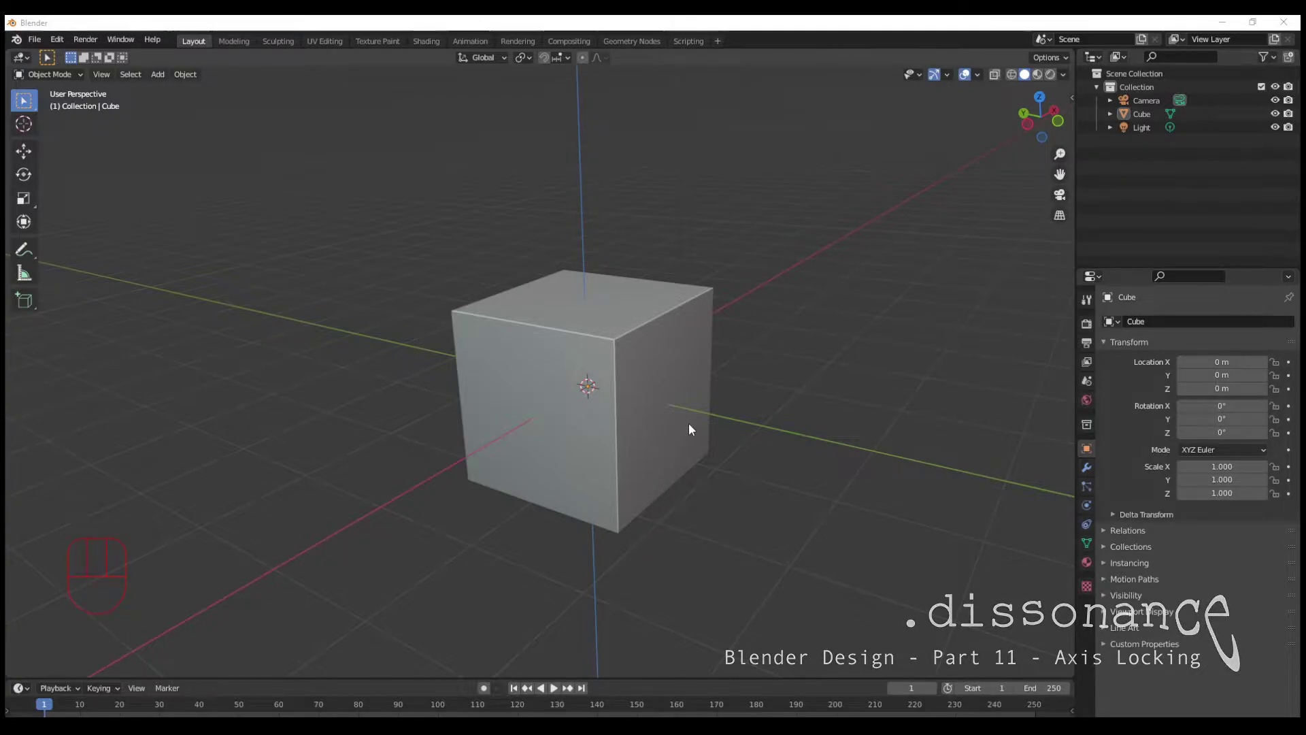
Select the default cube and trial a Y-axis scale, cancelling it to keep scale 1.000
click(645, 376)
key(s)
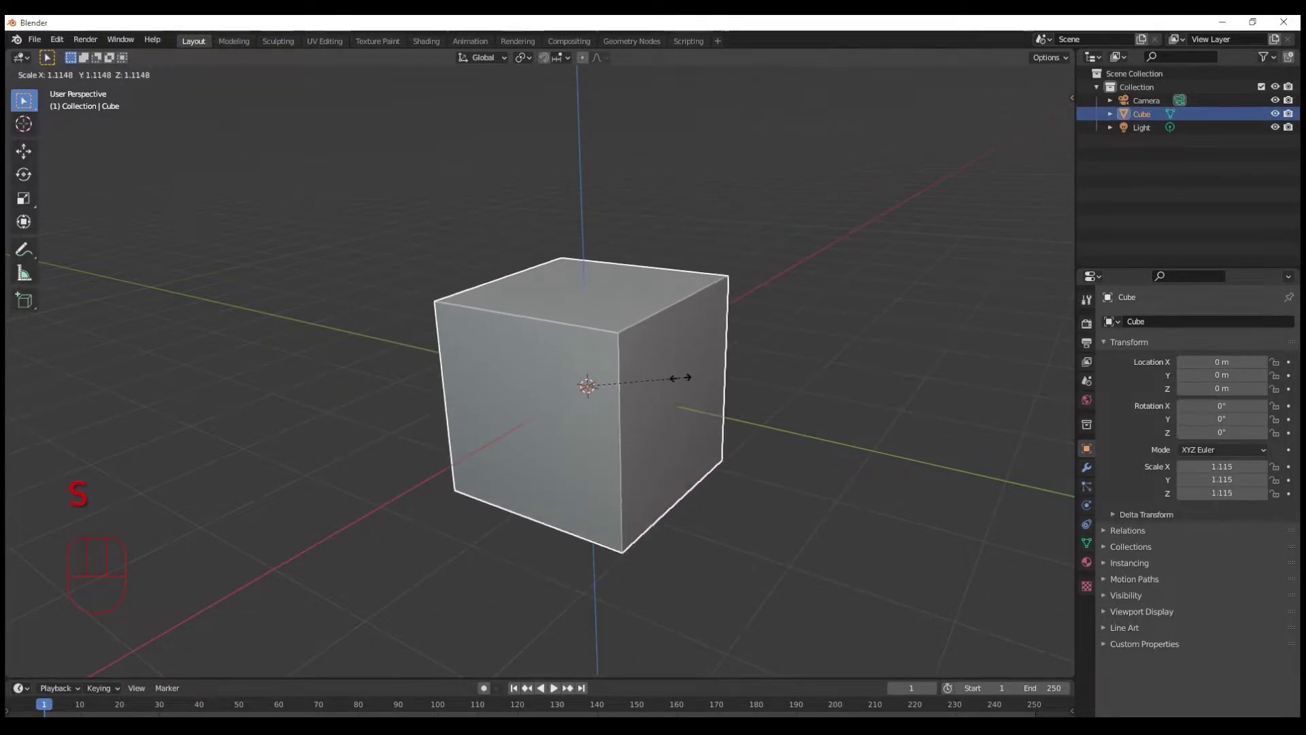
key(y)
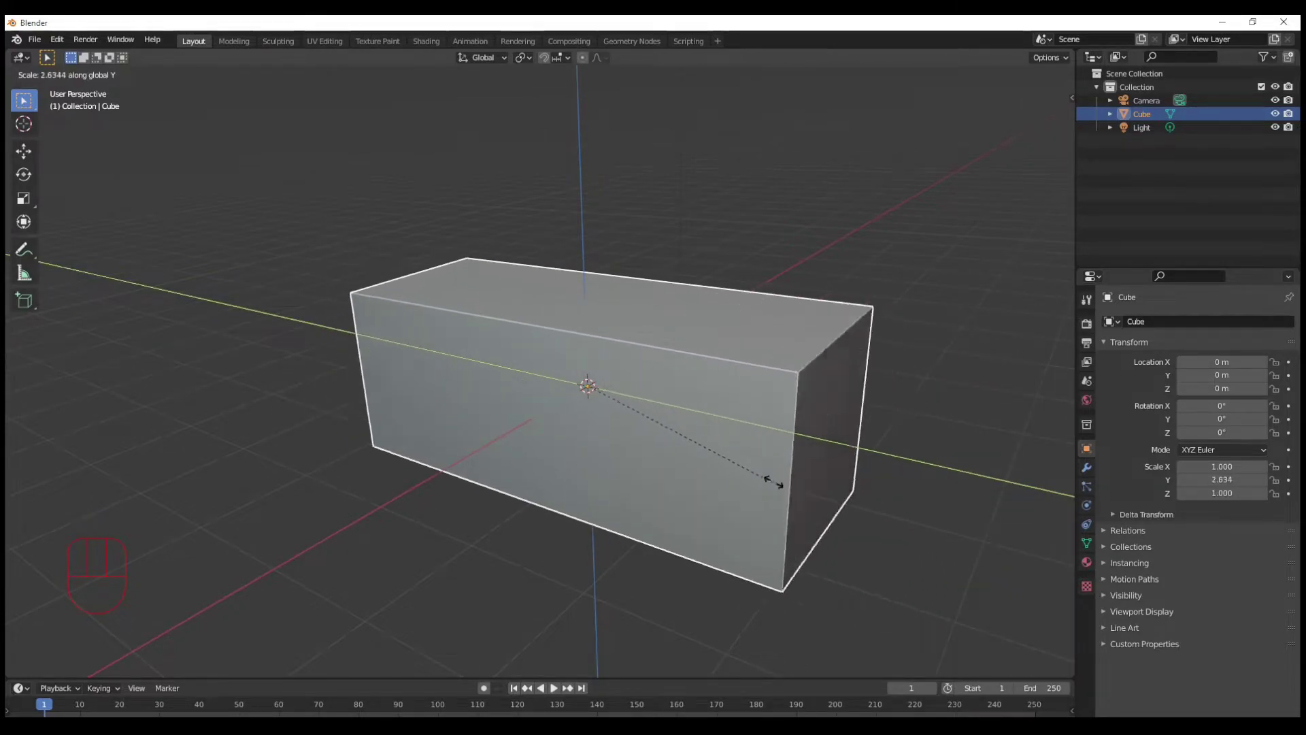
right_click(723, 434)
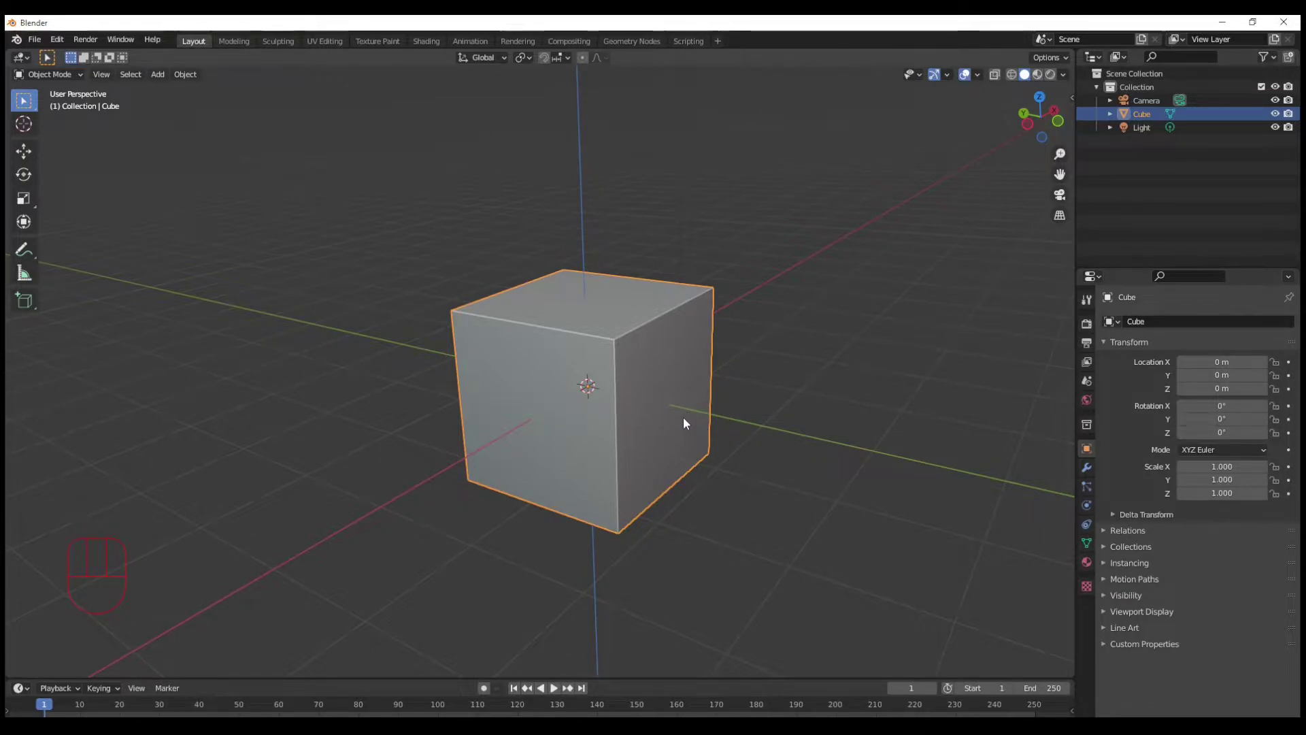
Preview moving the cube locked to global X, Y and Z, then cancel back to the origin
key(g)
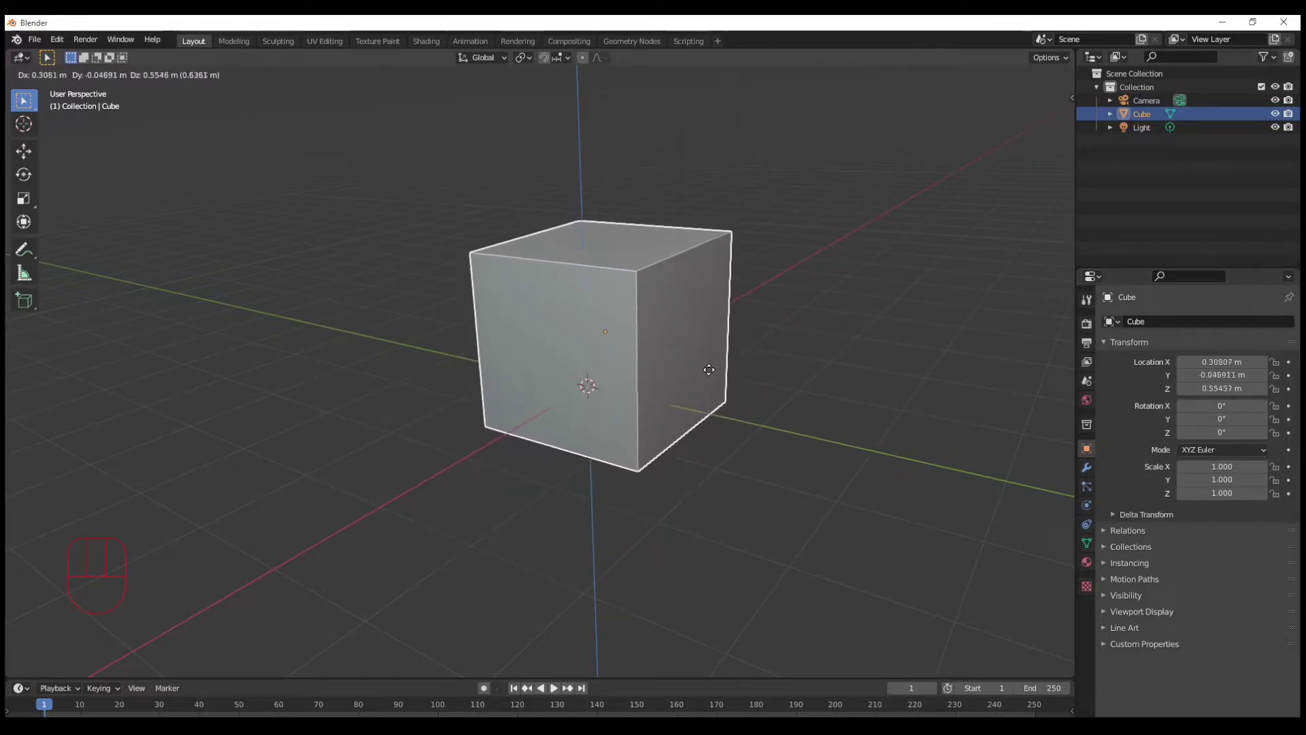
key(x)
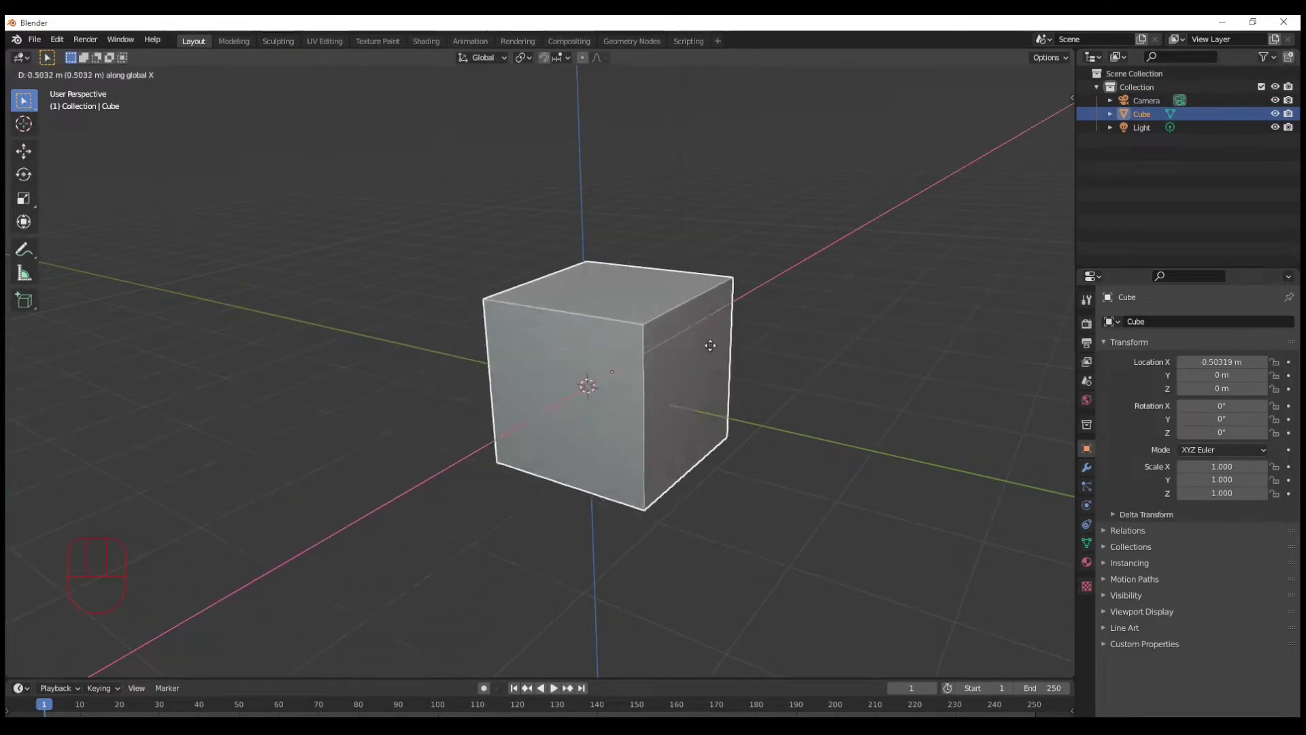
key(y)
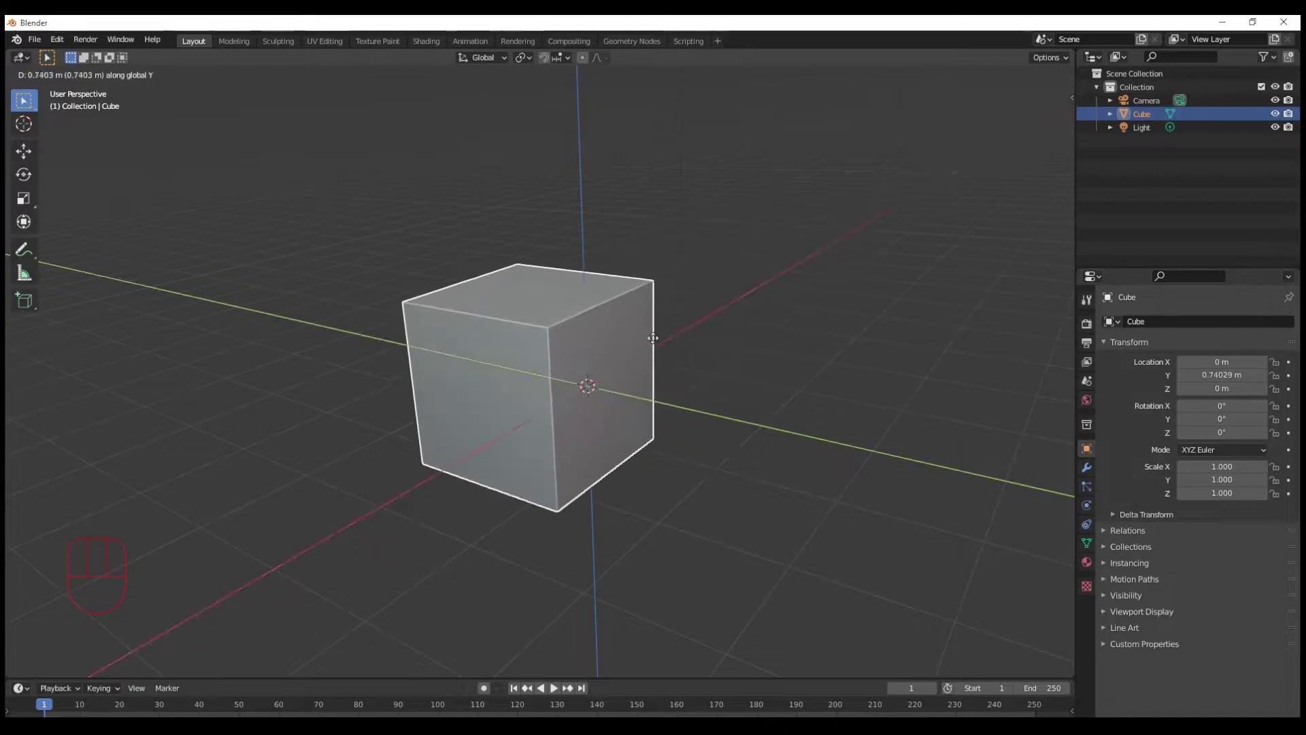
key(z)
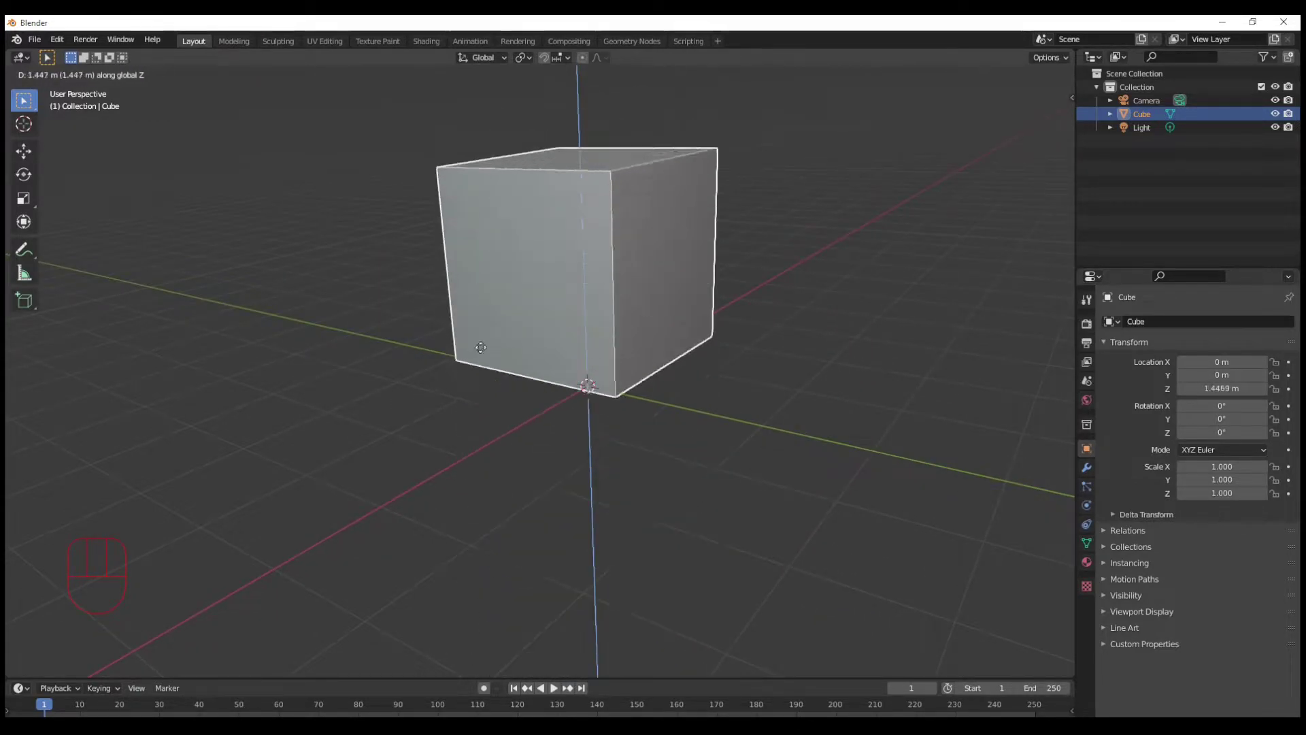
key(Escape)
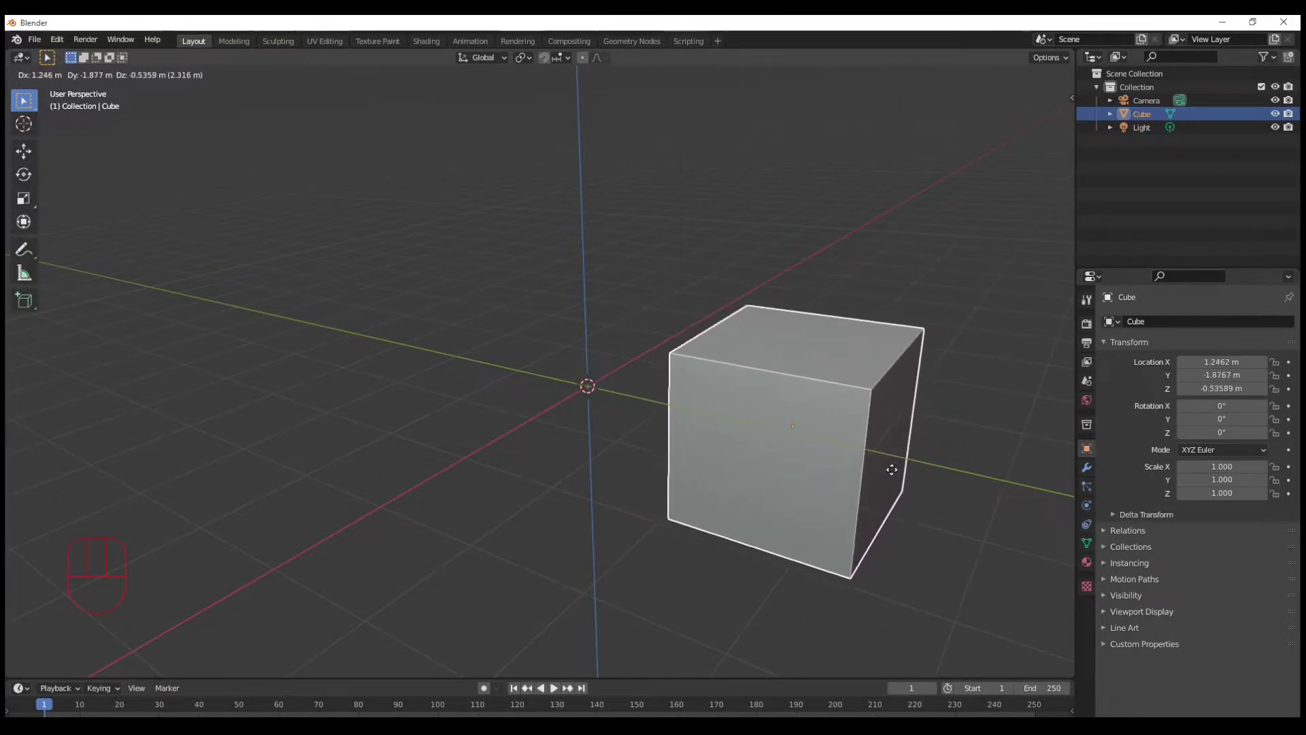
Toggle Y and X move locks on and off, lock to Z, then cancel the move
key(y)
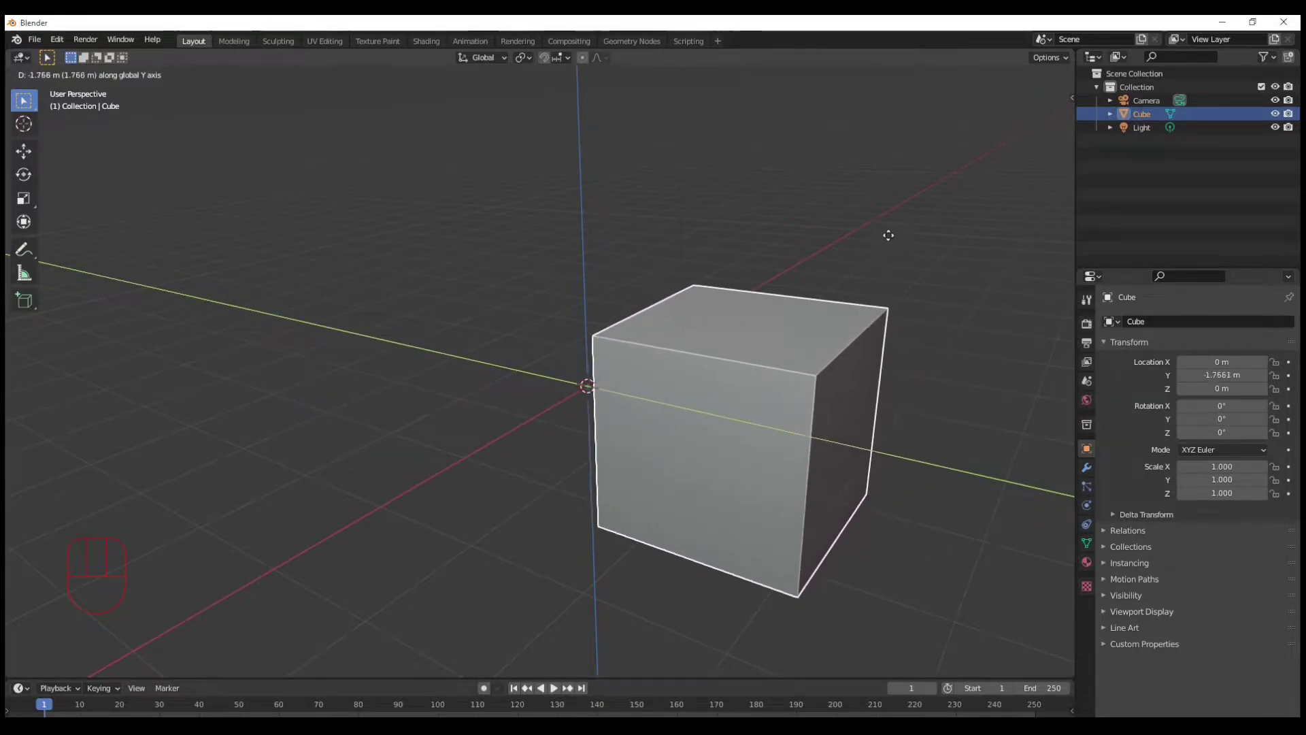
key(y)
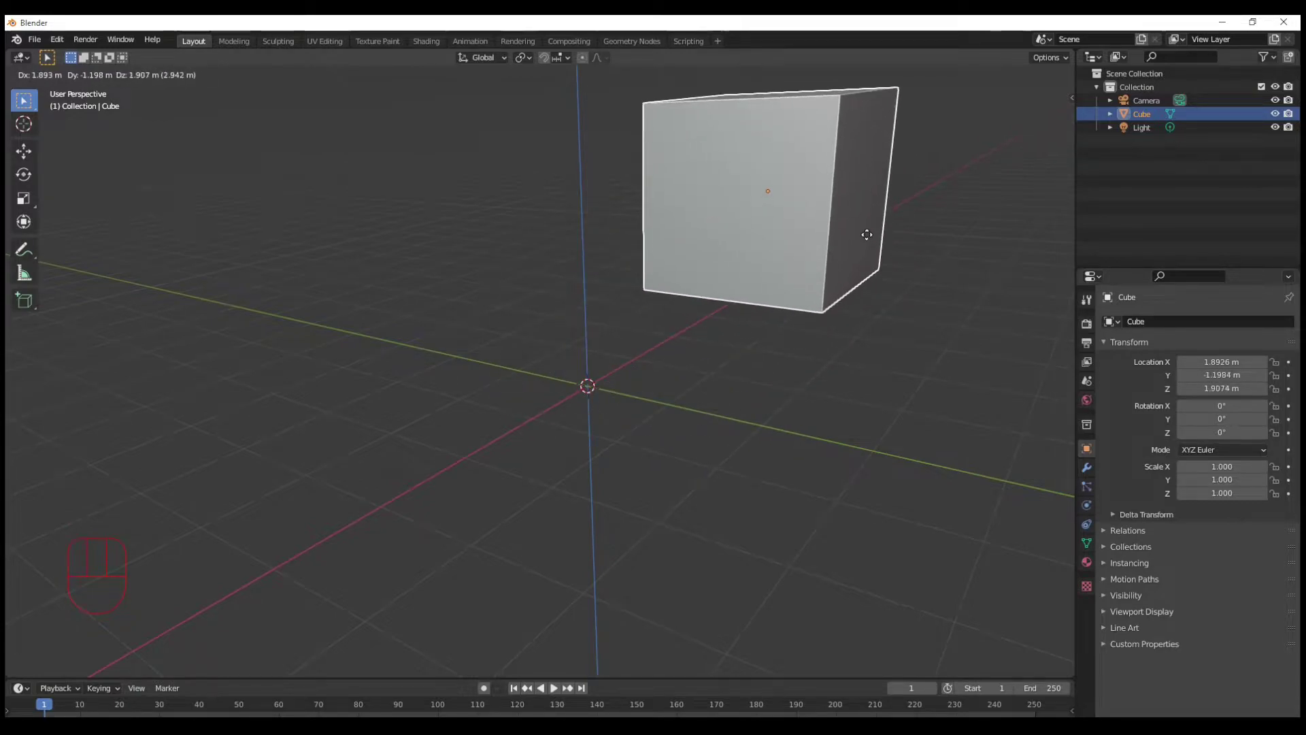
key(x)
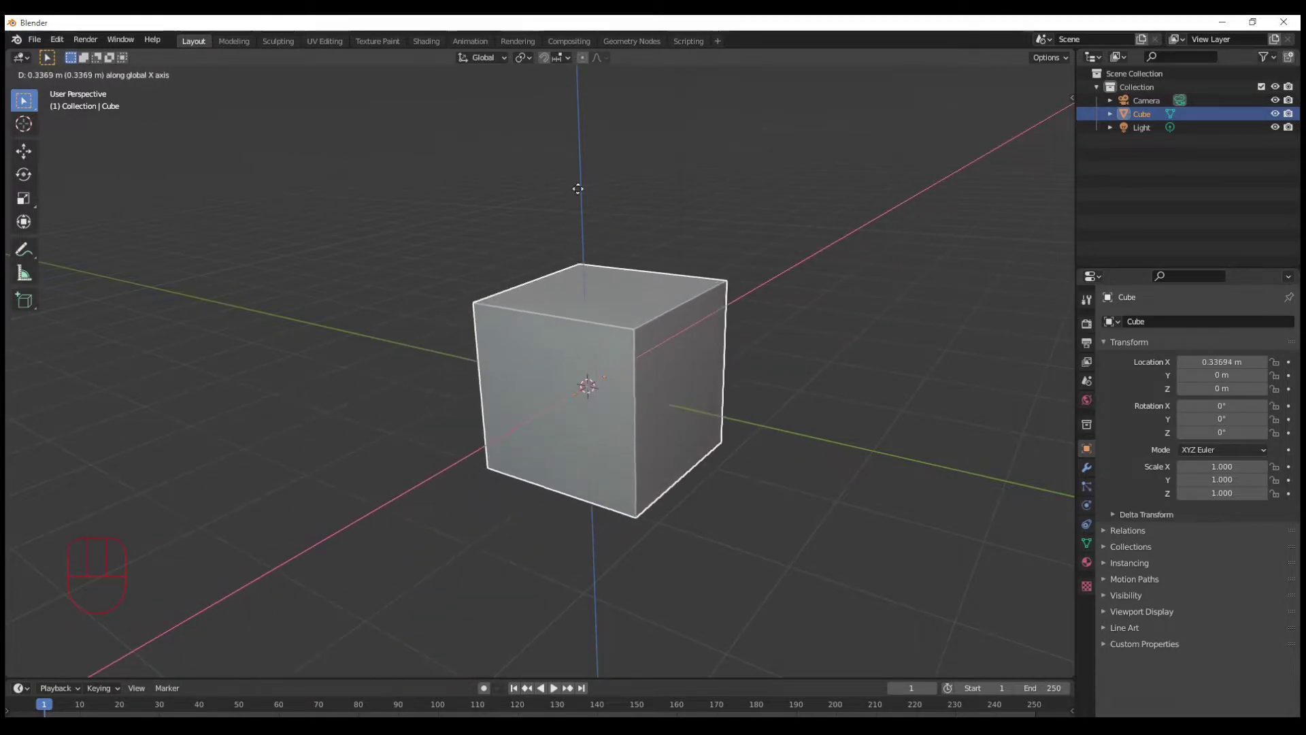
key(x)
key(z)
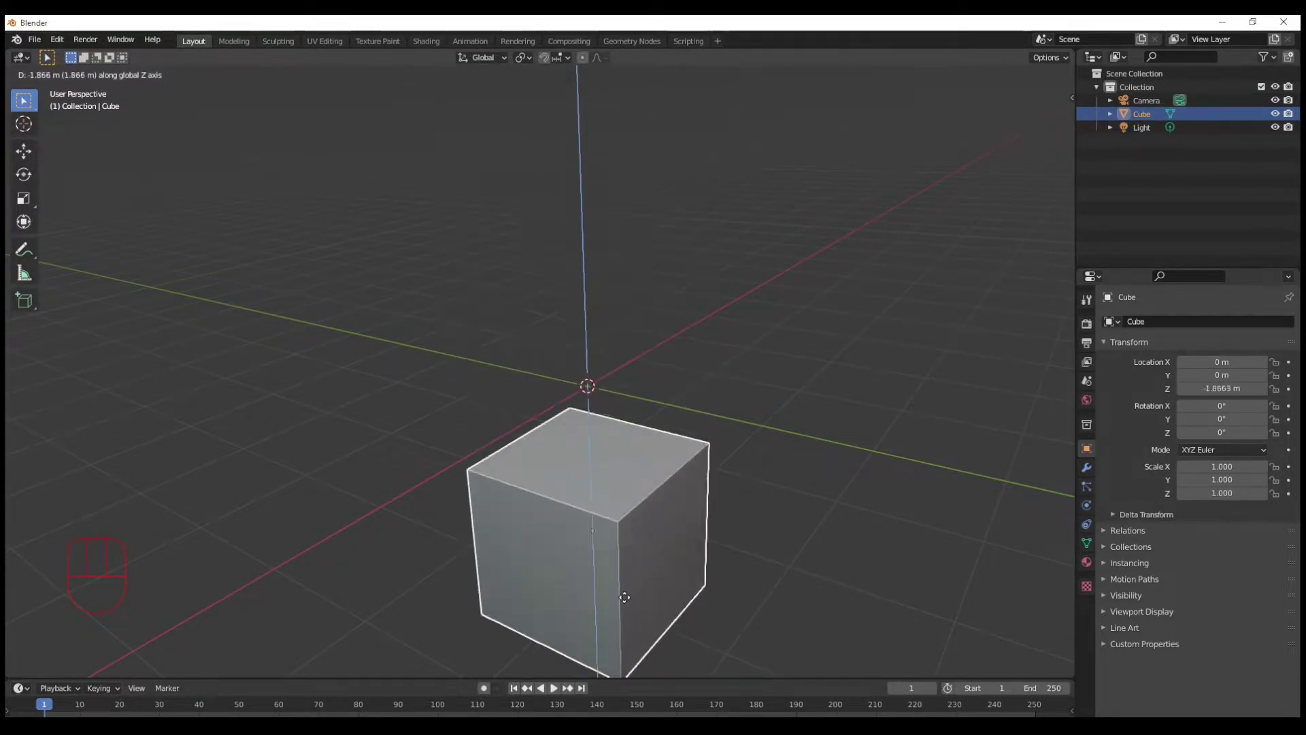
right_click(615, 429)
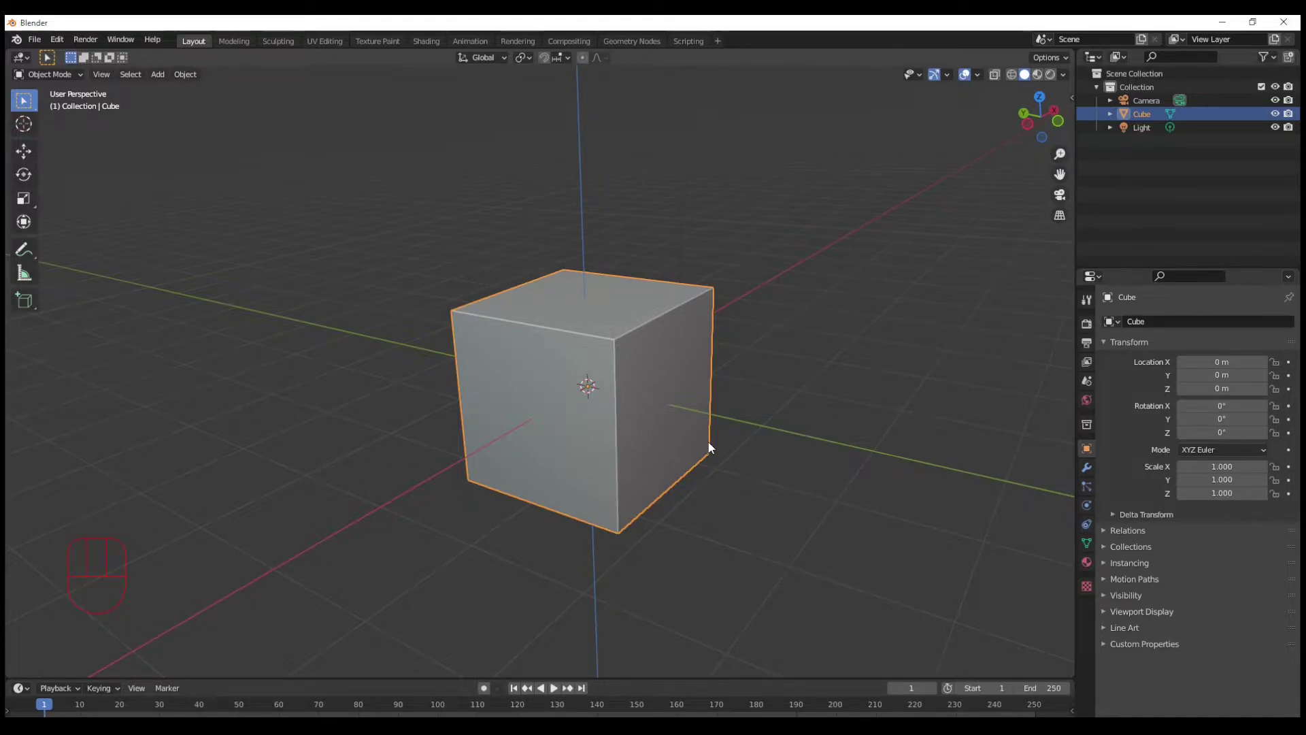
Start a new cube move and switch its lock through Z, Y, X, ending on Z
key(g)
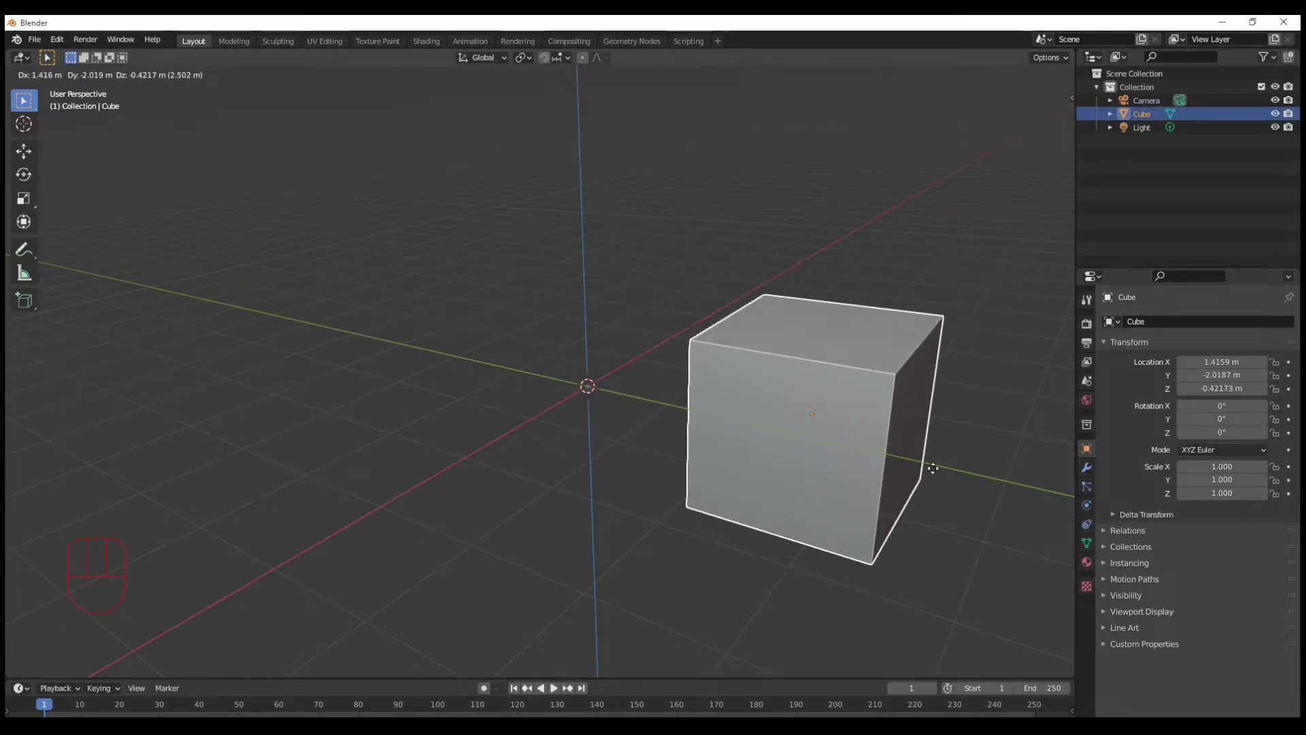
key(z)
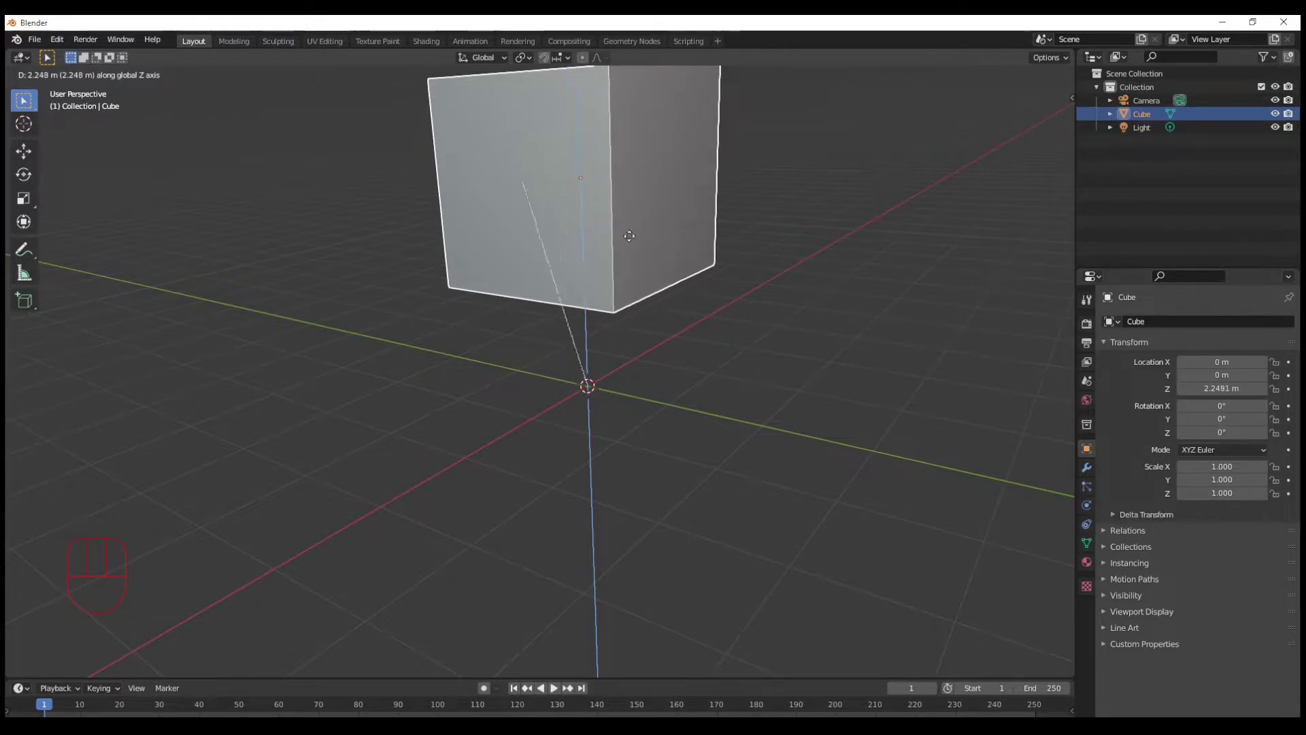
key(y)
key(x)
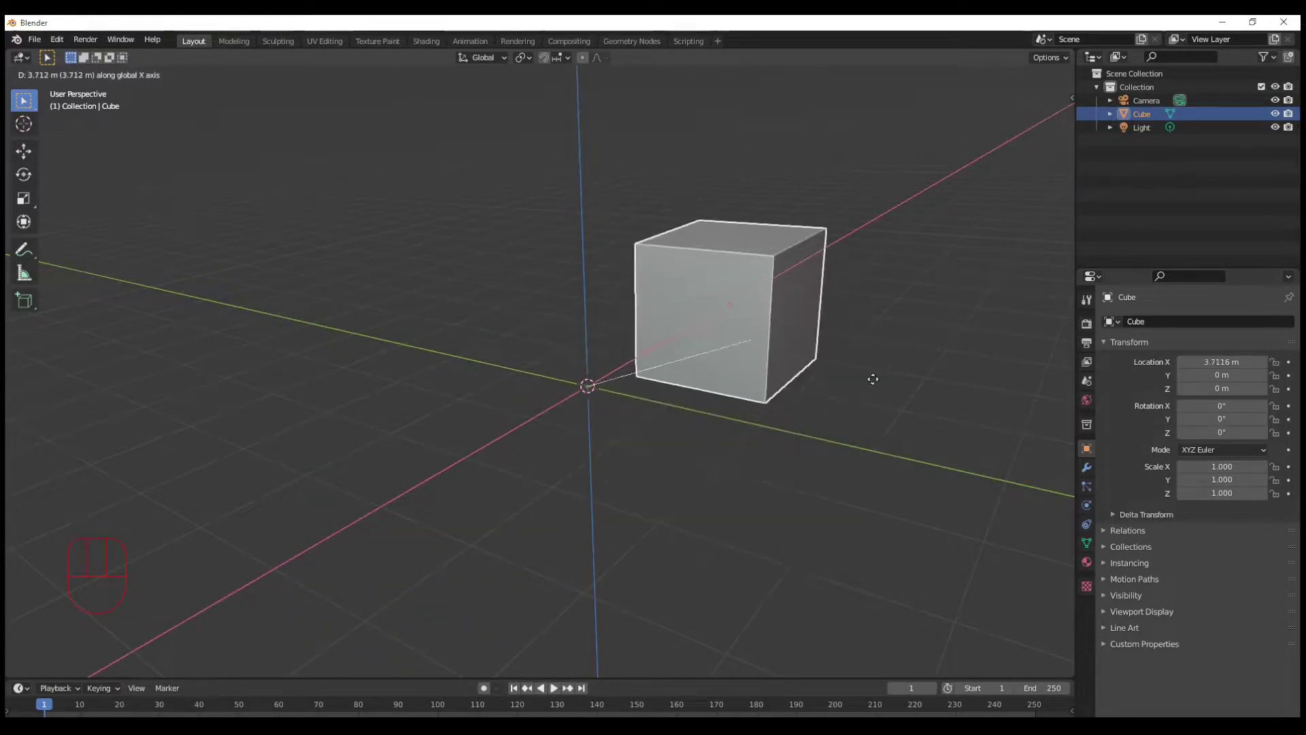
key(z)
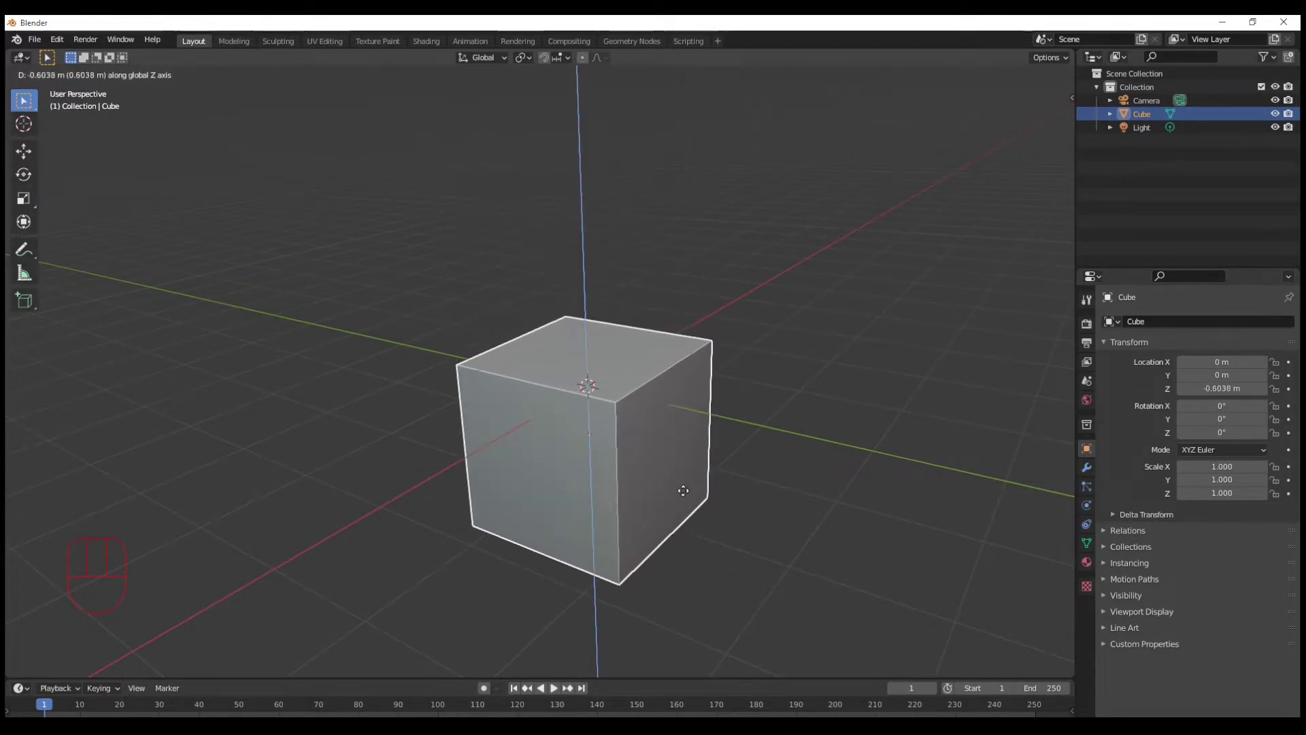
Cancel the move and rotate the cube to 32.7°, 30.5°, -8.31°
key(Escape)
key(r)
key(r)
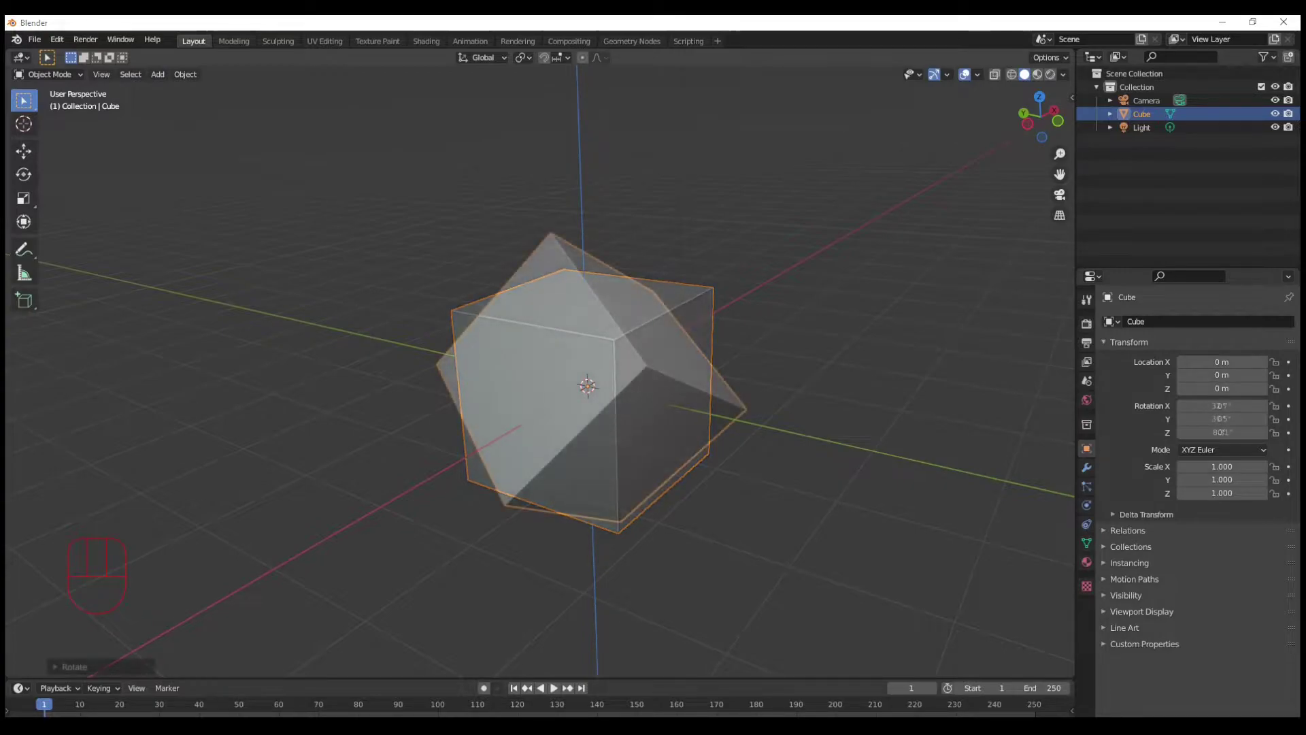
key(Return)
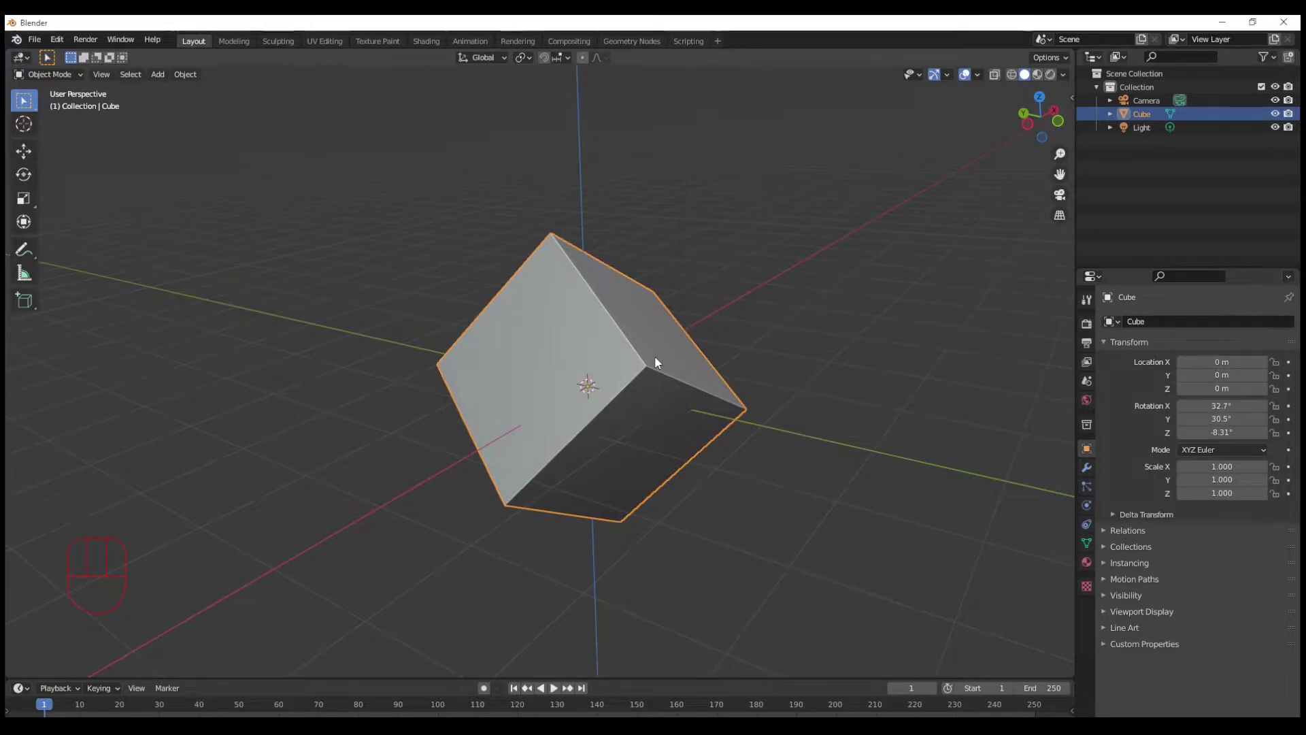
Move the rotated cube along global Z and X, settling on Z about 0.3226 m up
key(g)
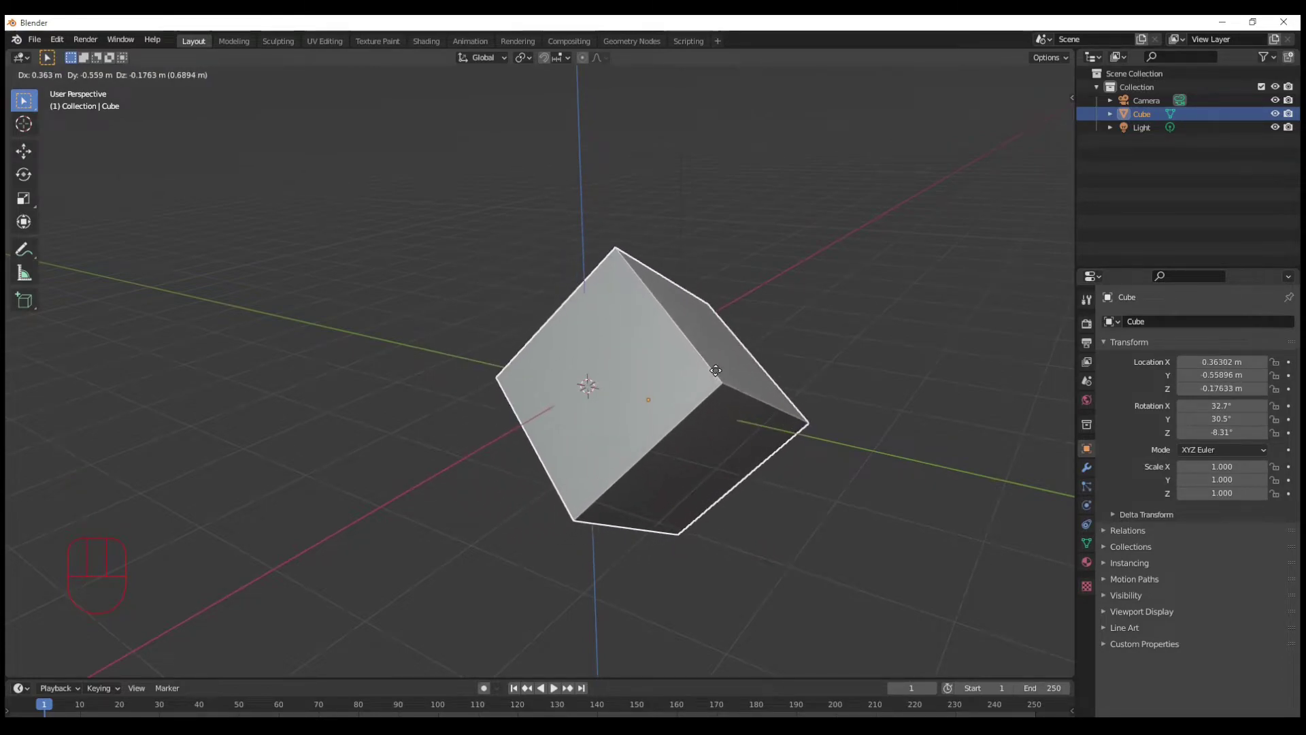
key(z)
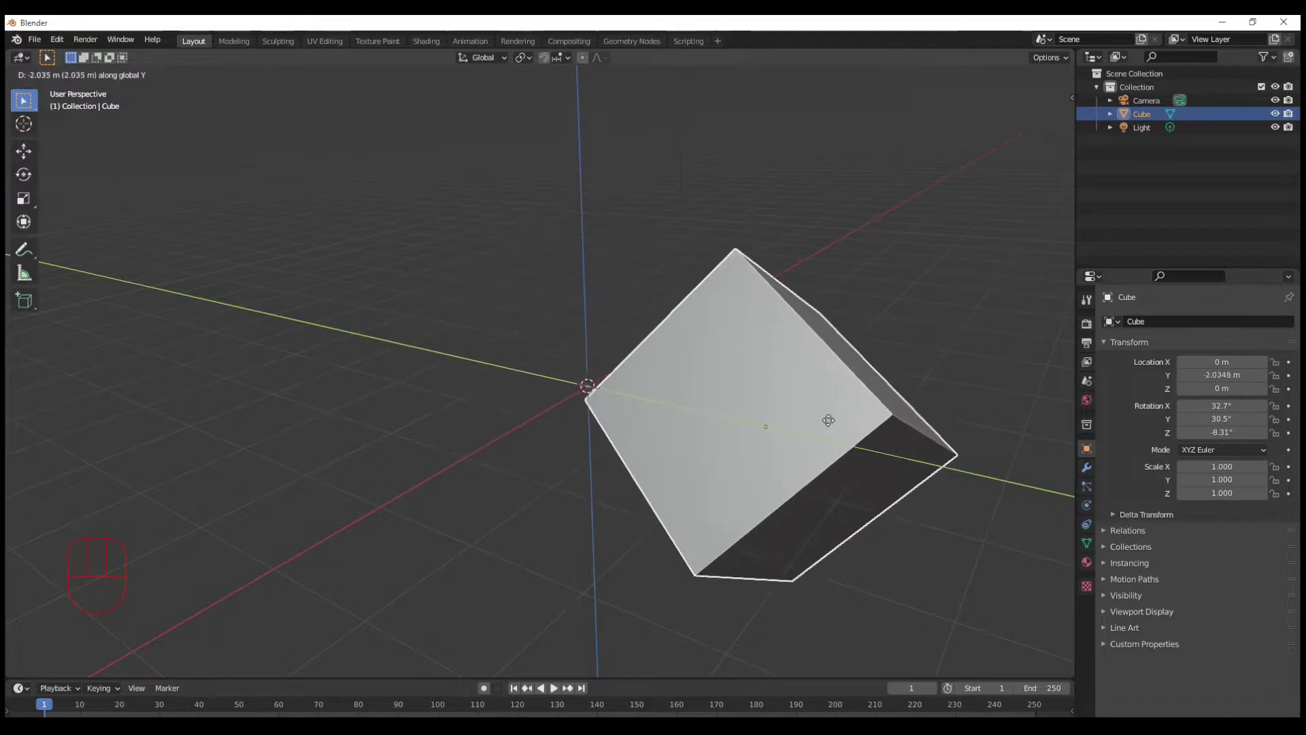
key(x)
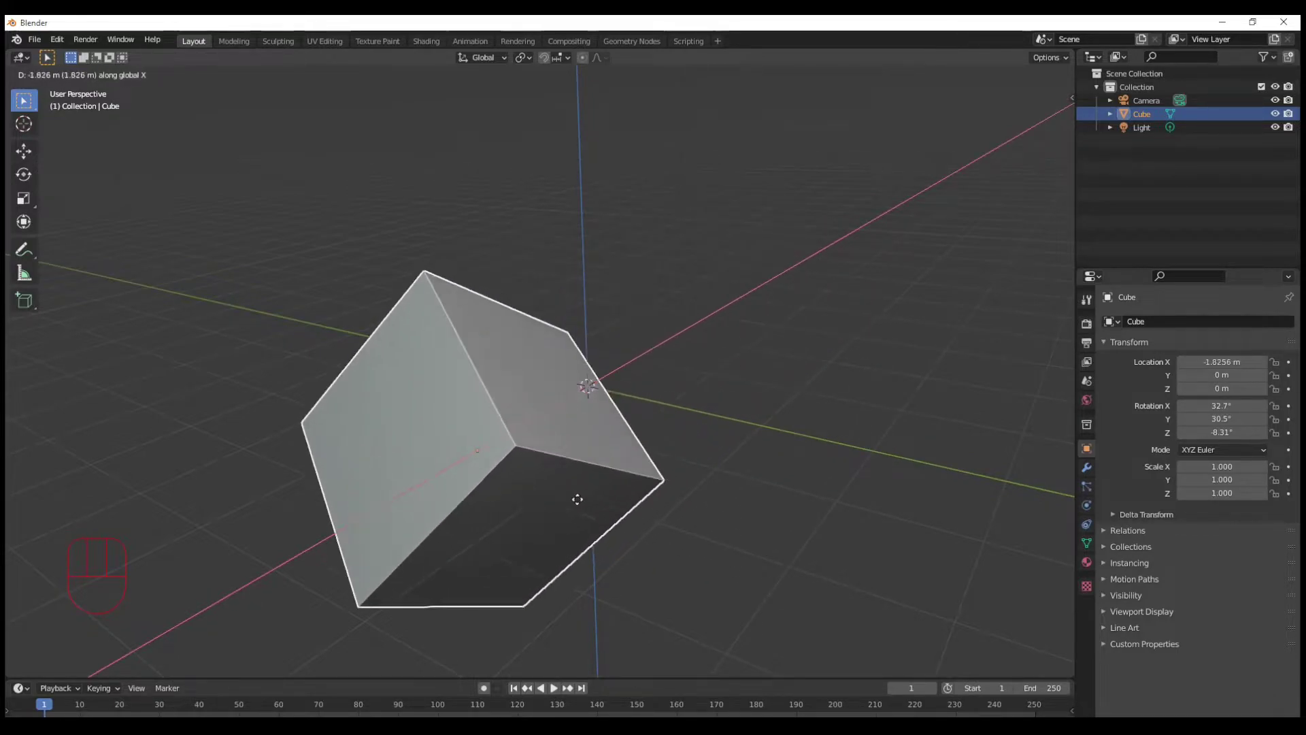
key(z)
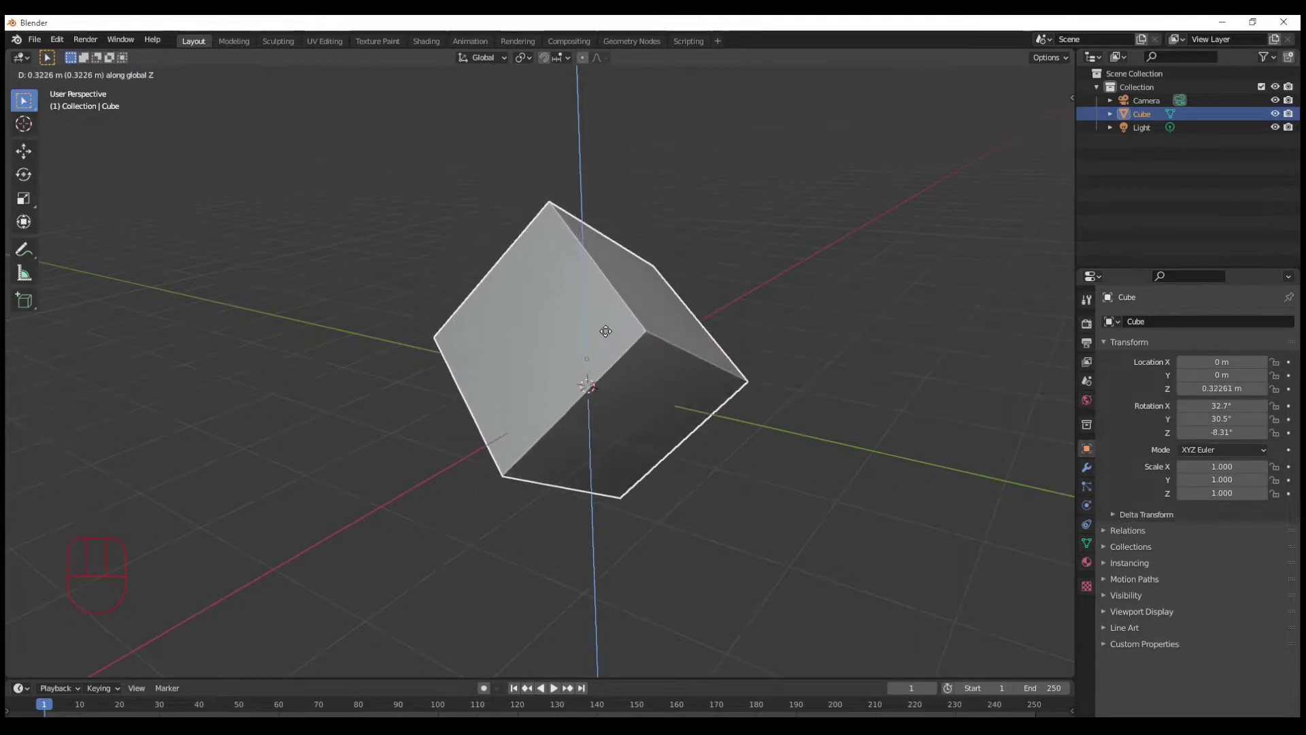
Switch the cube's move between local Z, global Y, local Y and global X axes
key(z)
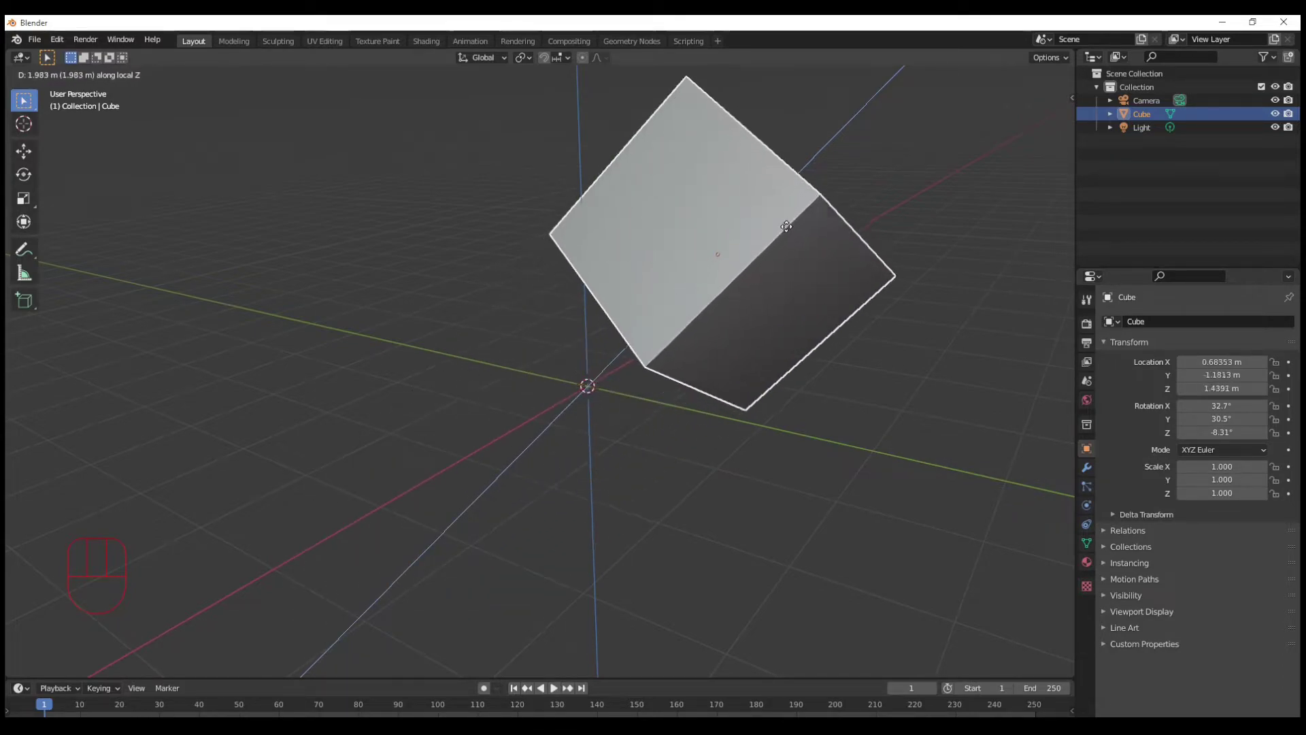
key(y)
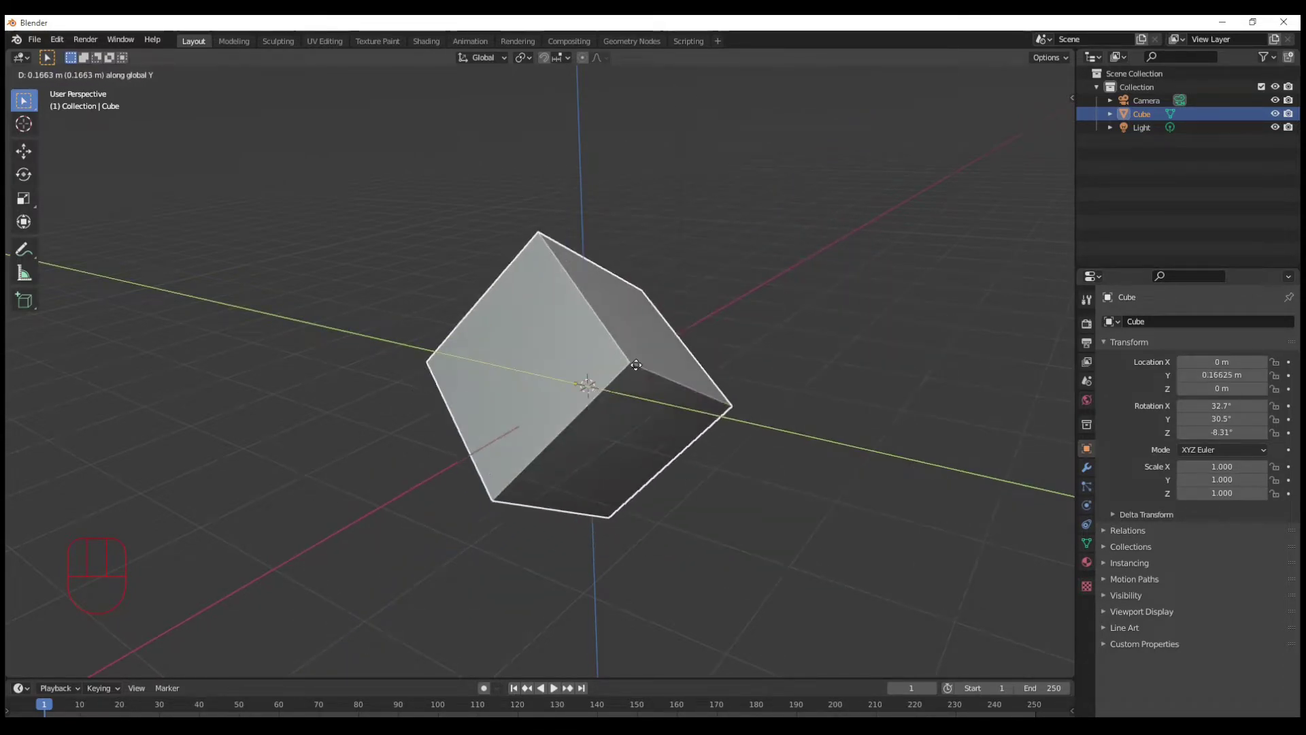
key(y)
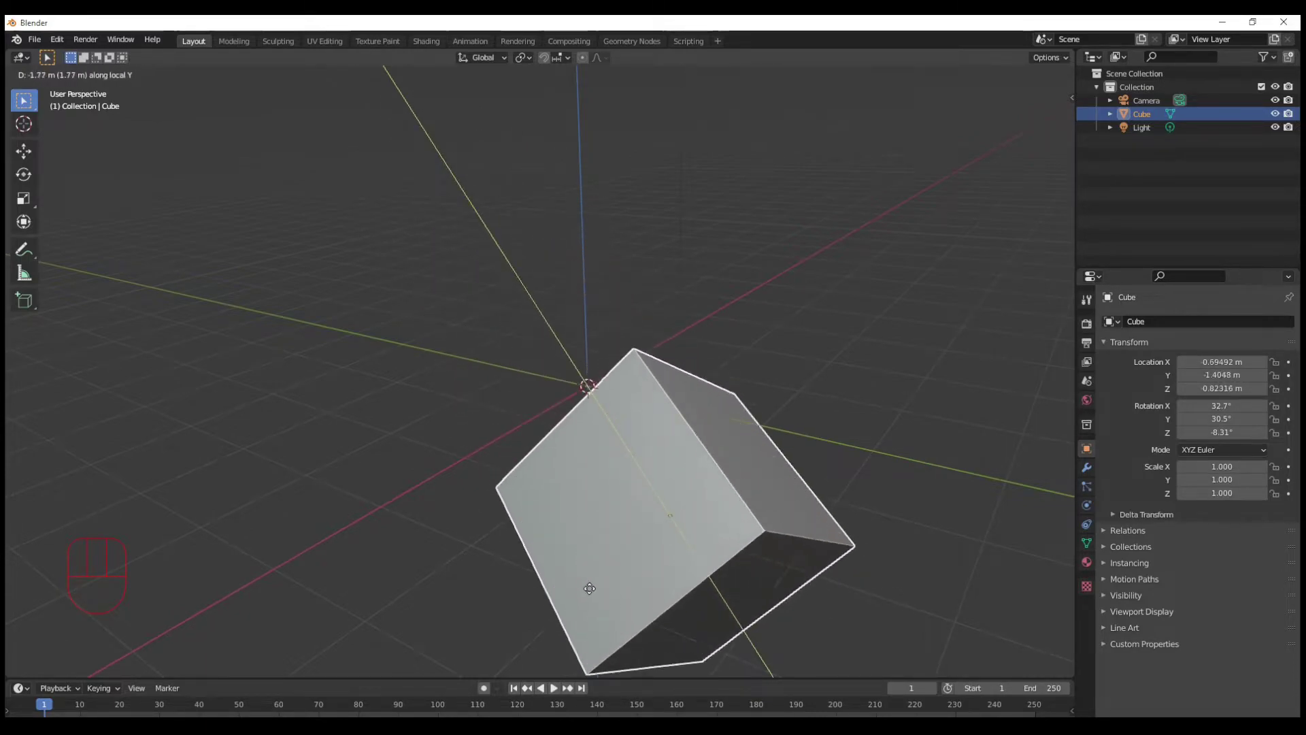
key(x)
key(x)
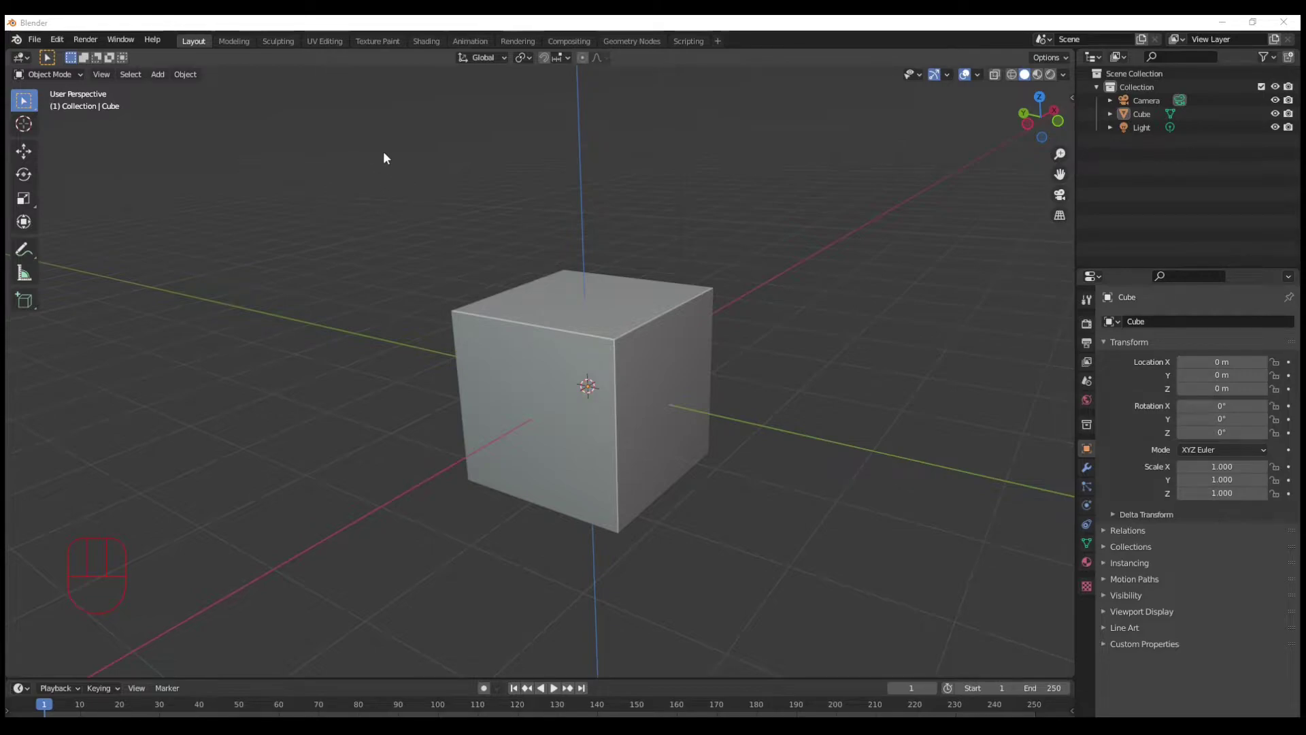
Enter Edit Mode in face select and select the cube's top face
key(Tab)
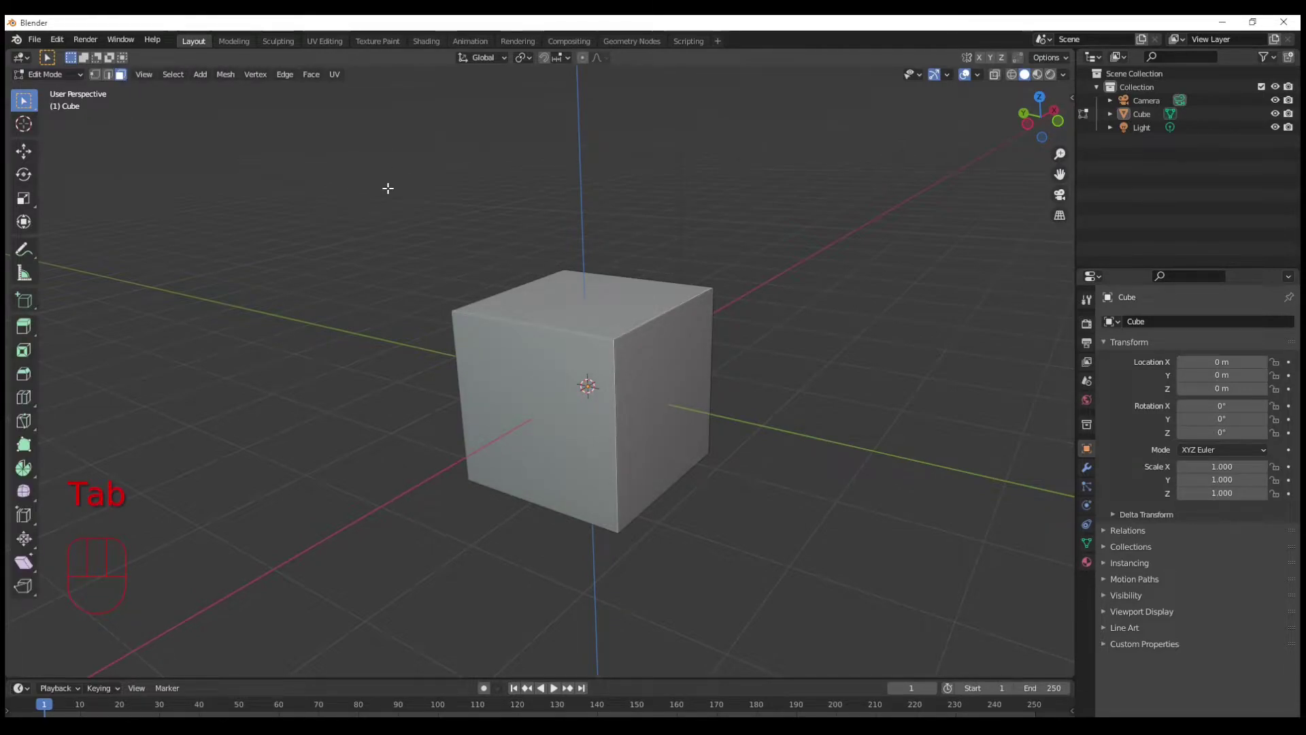
key(3)
click(630, 302)
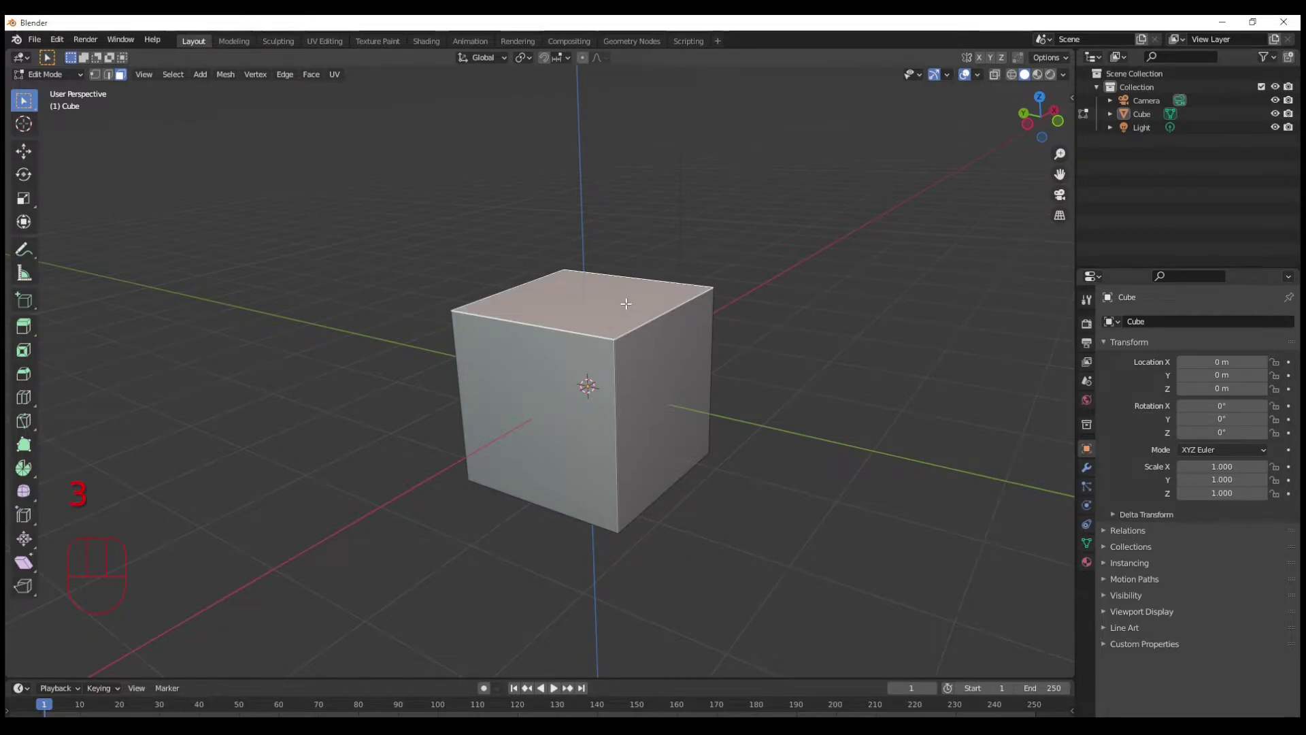
Move the top face locked to Z, then X, then Y, about 6.694 m along Y
key(g)
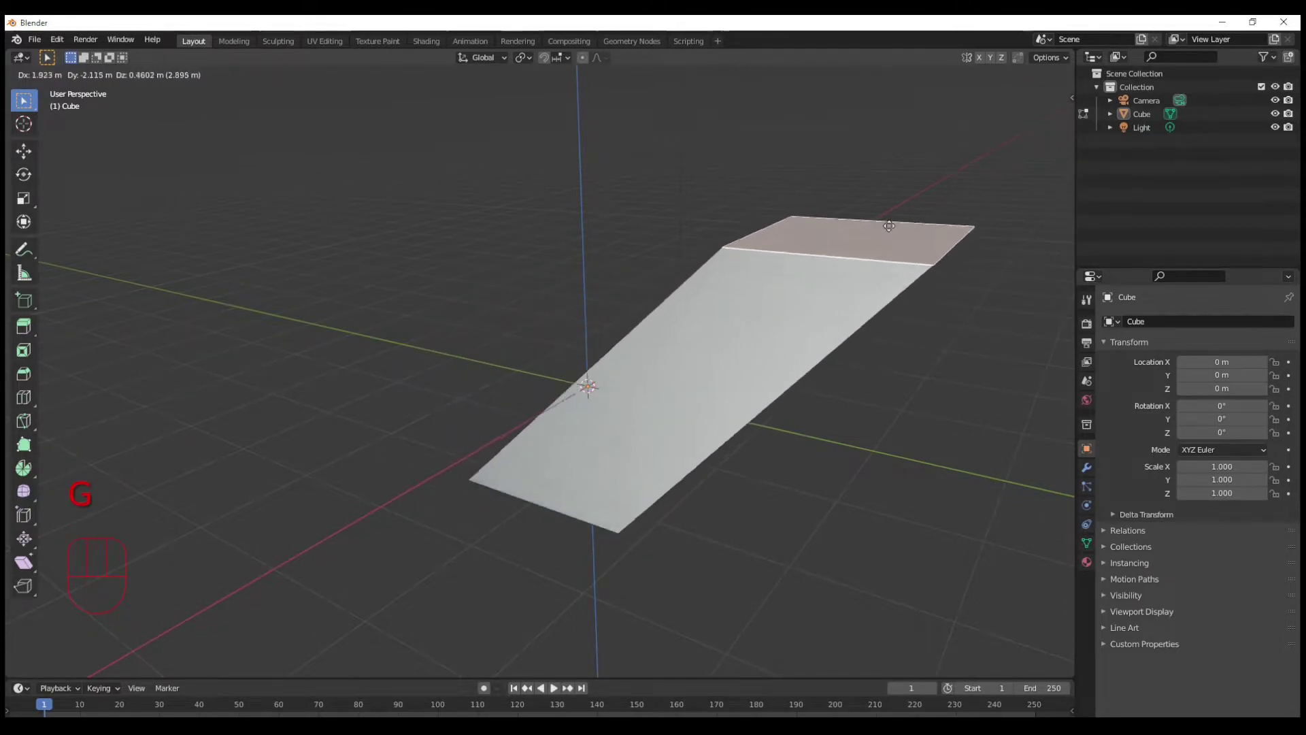
key(z)
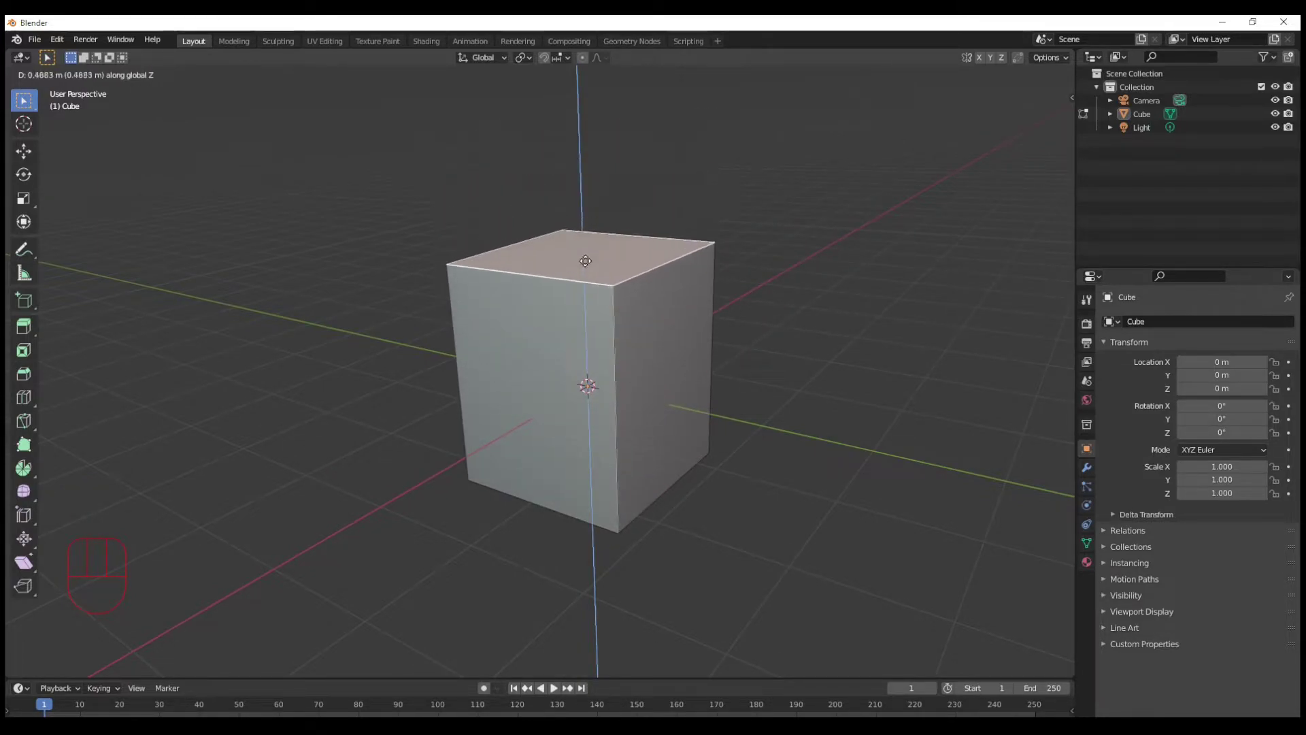
key(x)
key(y)
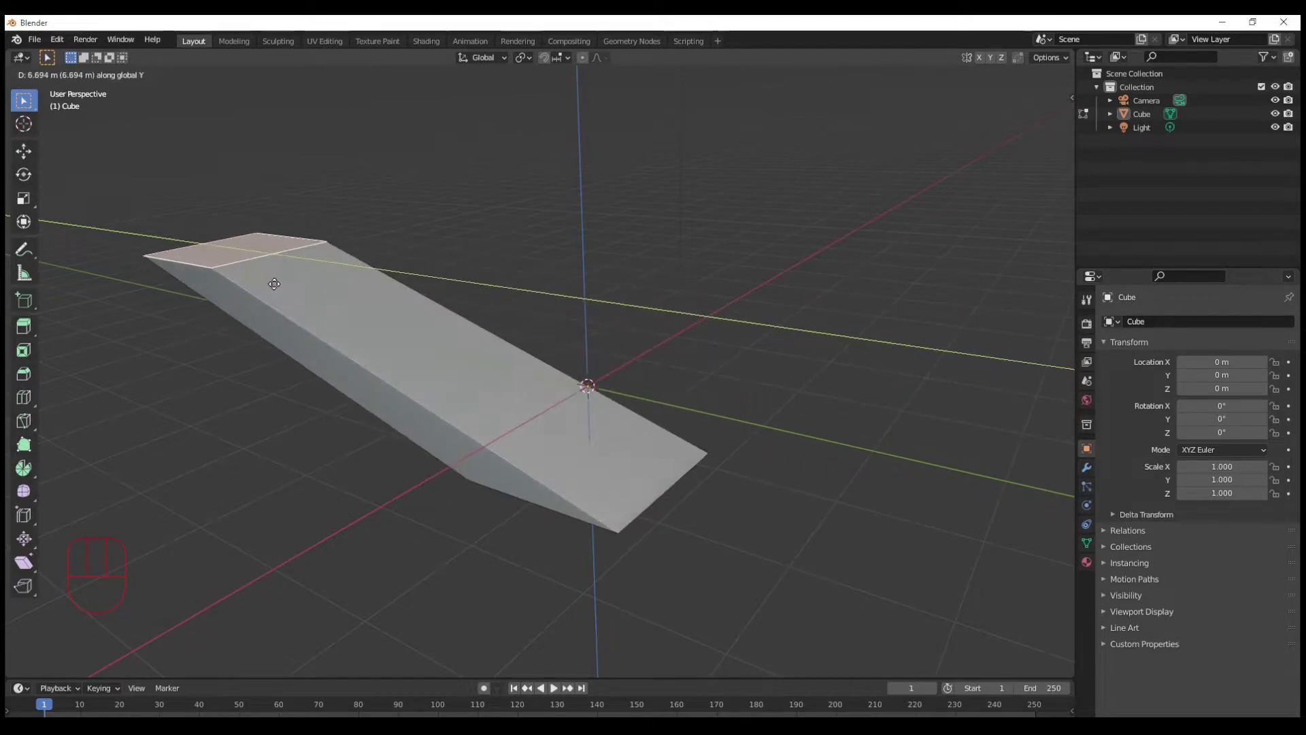
Cancel the face move, switch to edge select, and trial a corner move along Z, Y, X before cancelling
key(Escape)
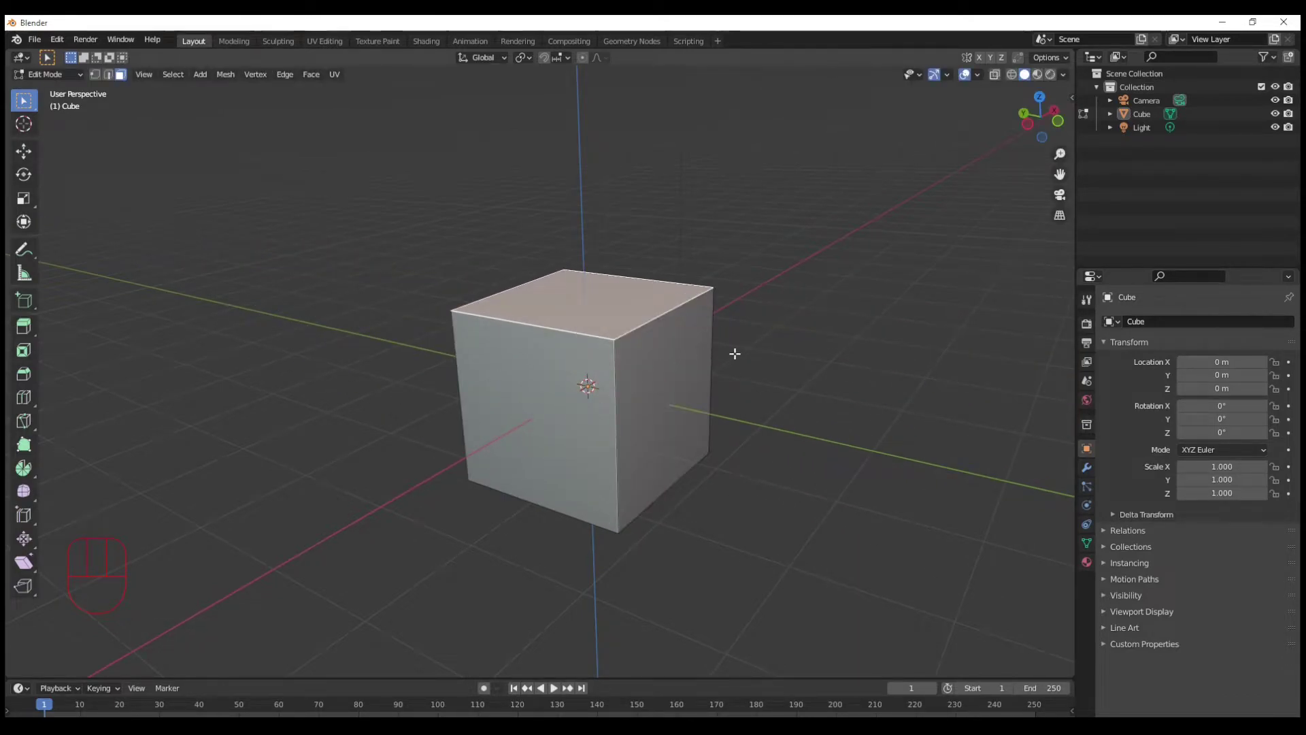
key(2)
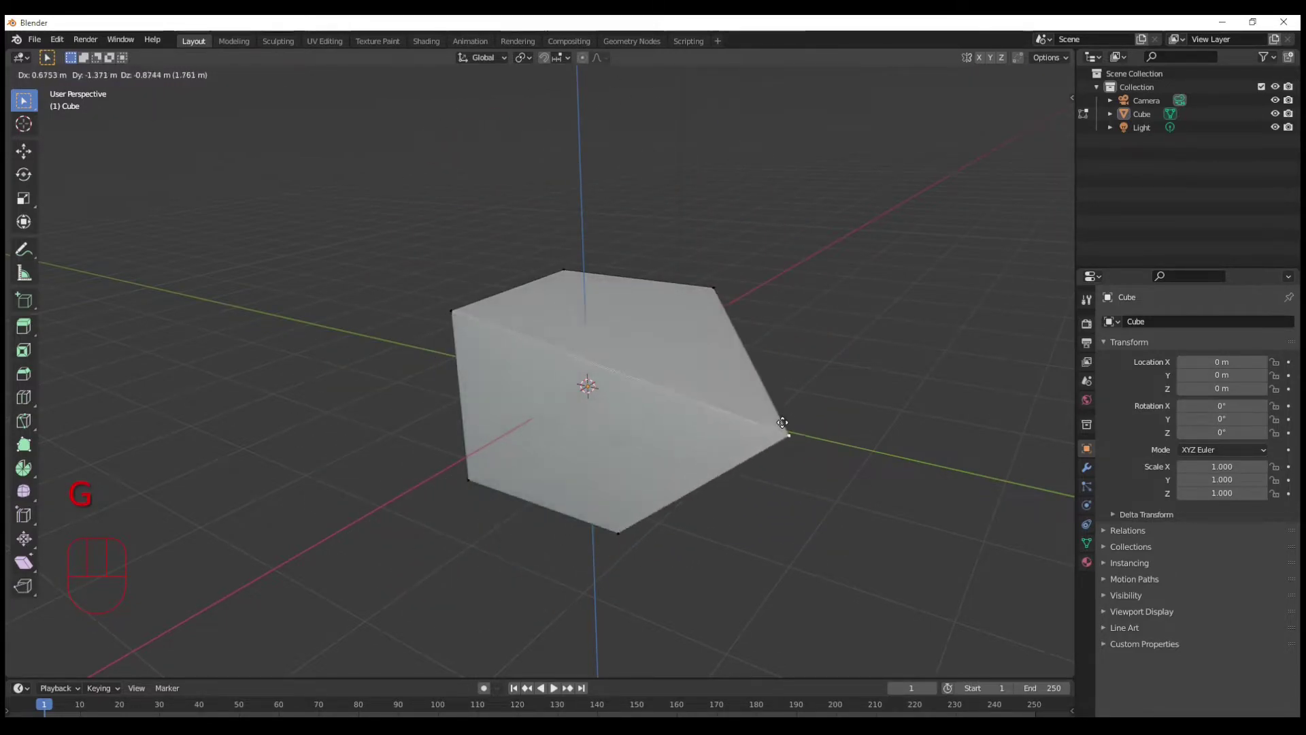
key(z)
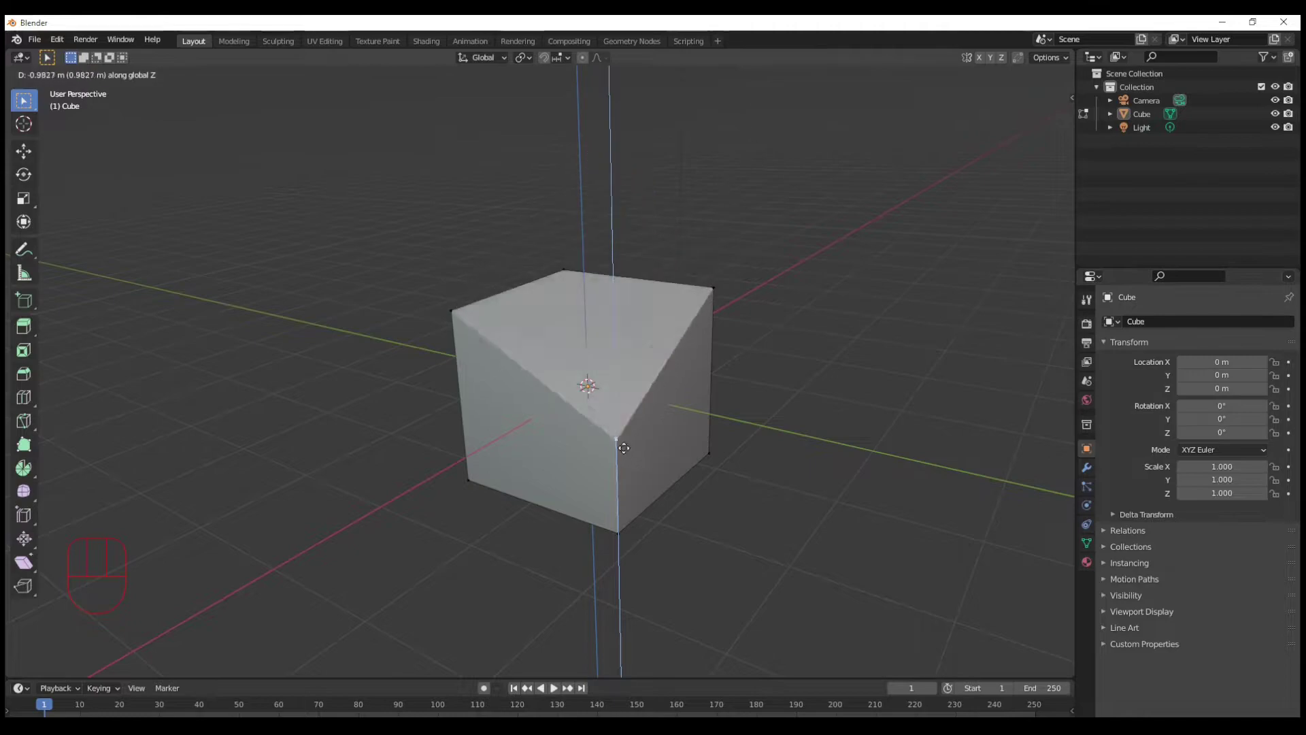
key(y)
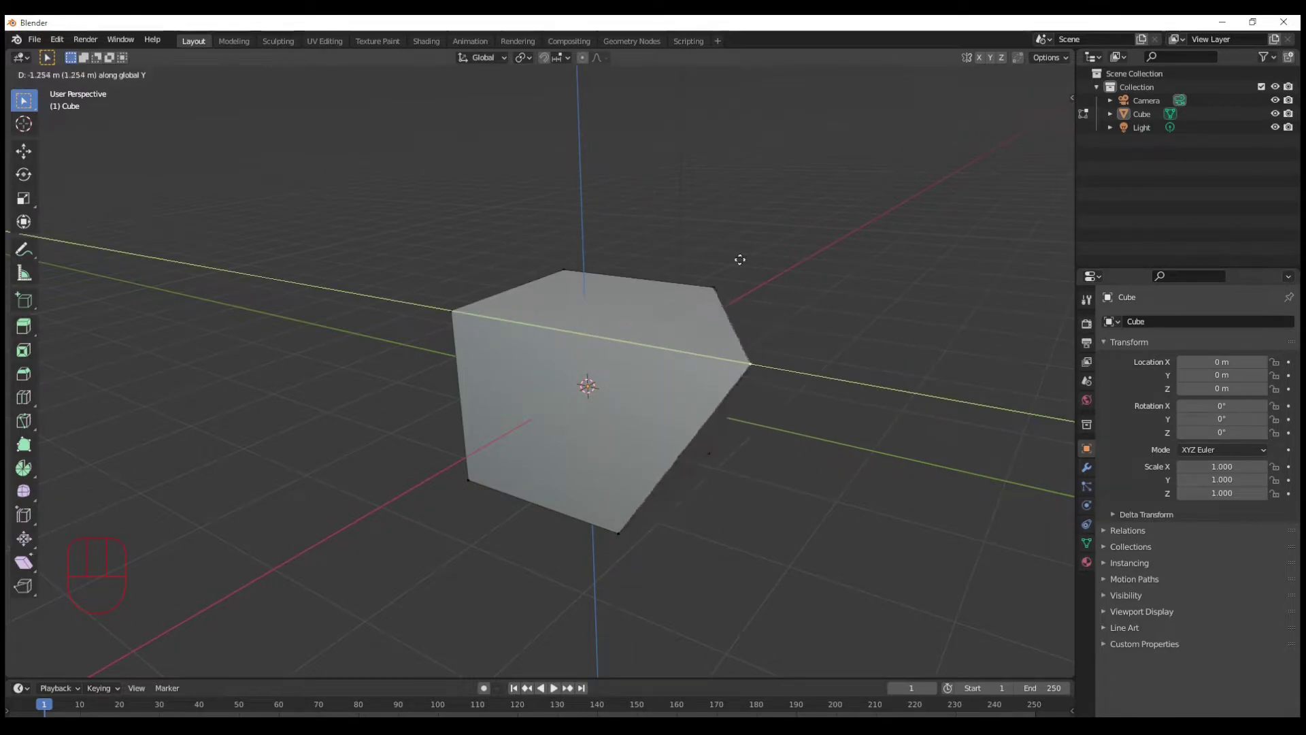
key(x)
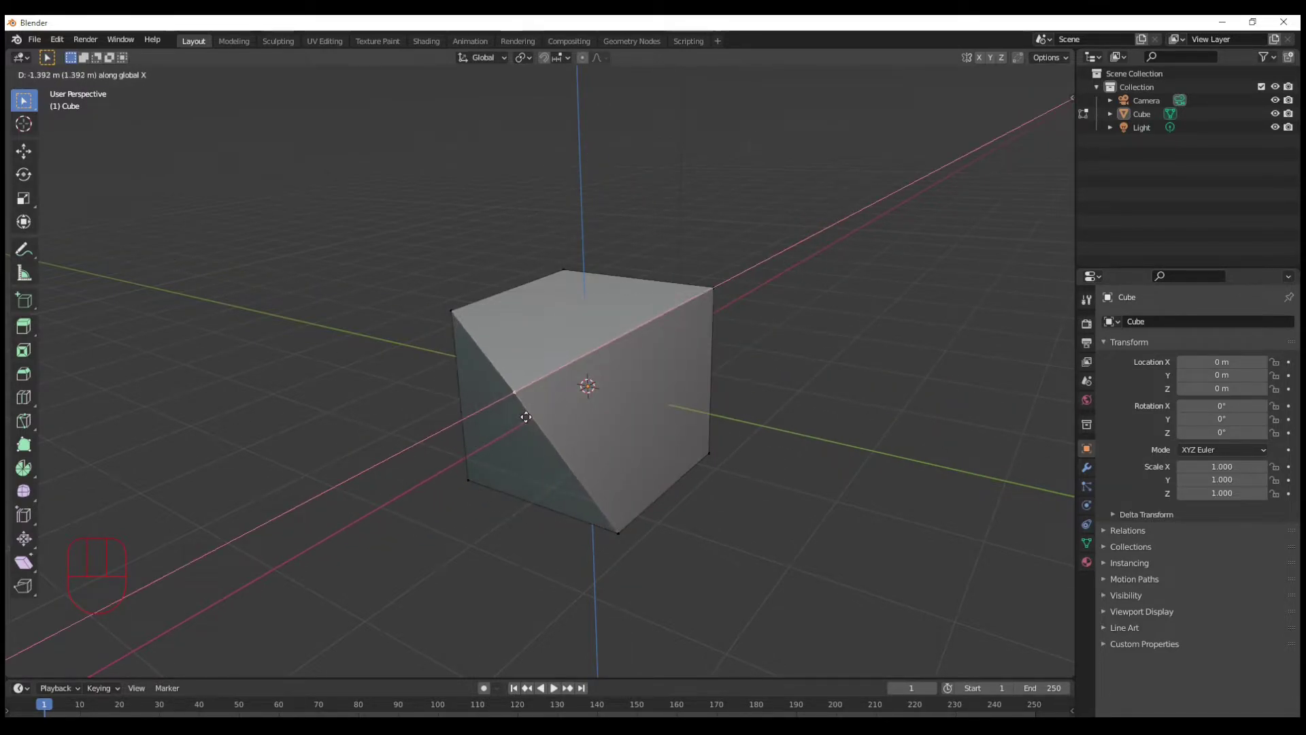
key(Escape)
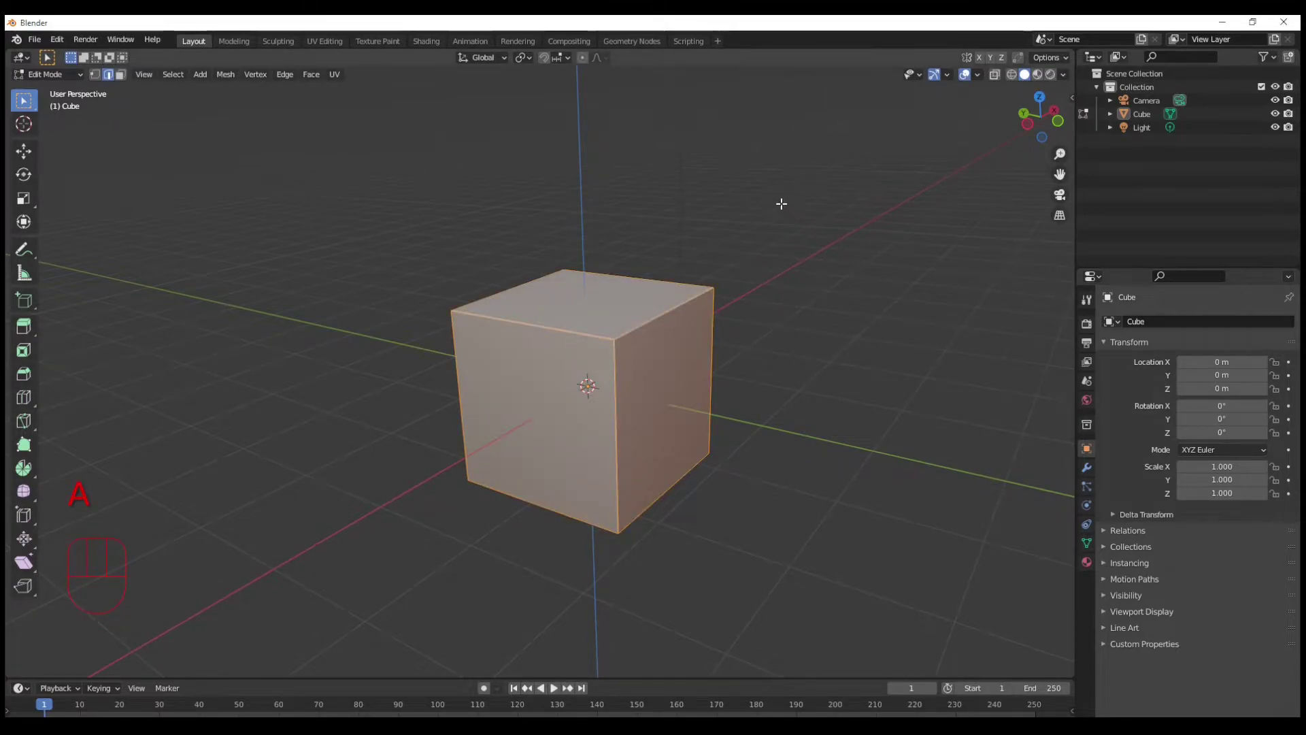
Rotate the whole cube mesh about global X, after briefly trying Y and Z
key(r)
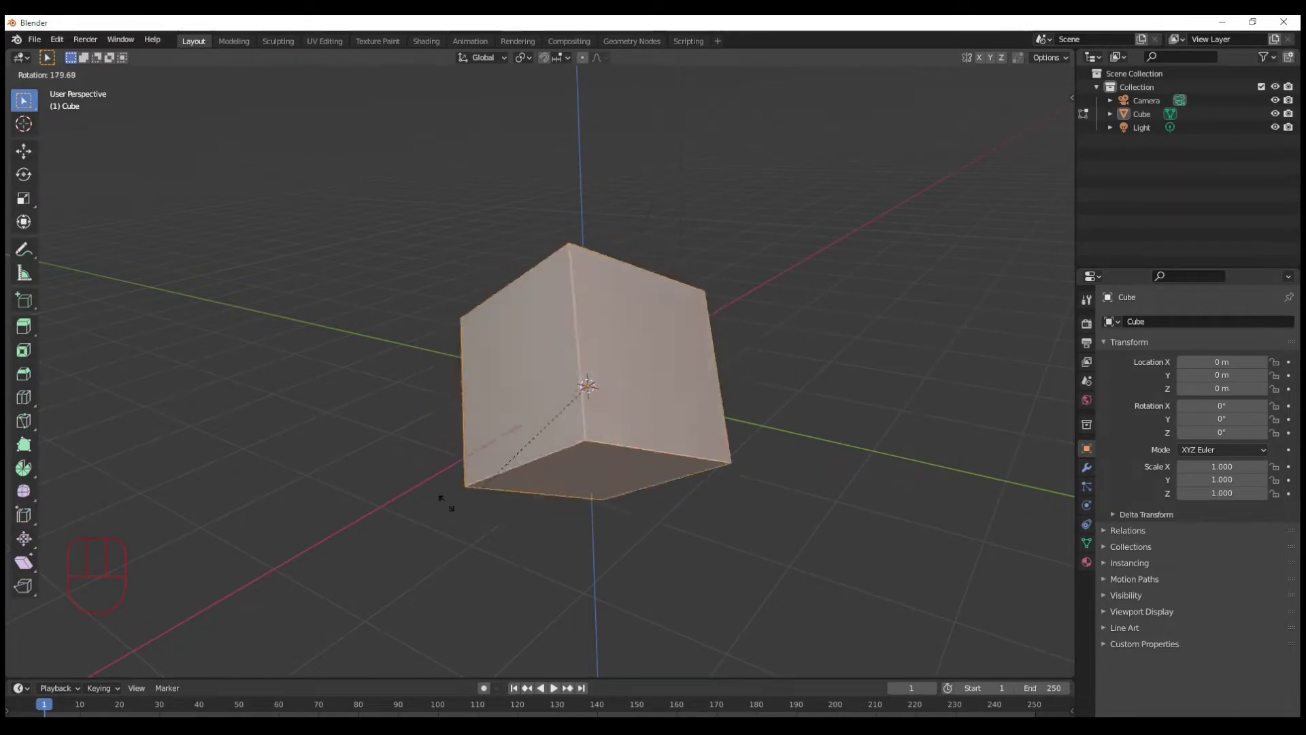
key(x)
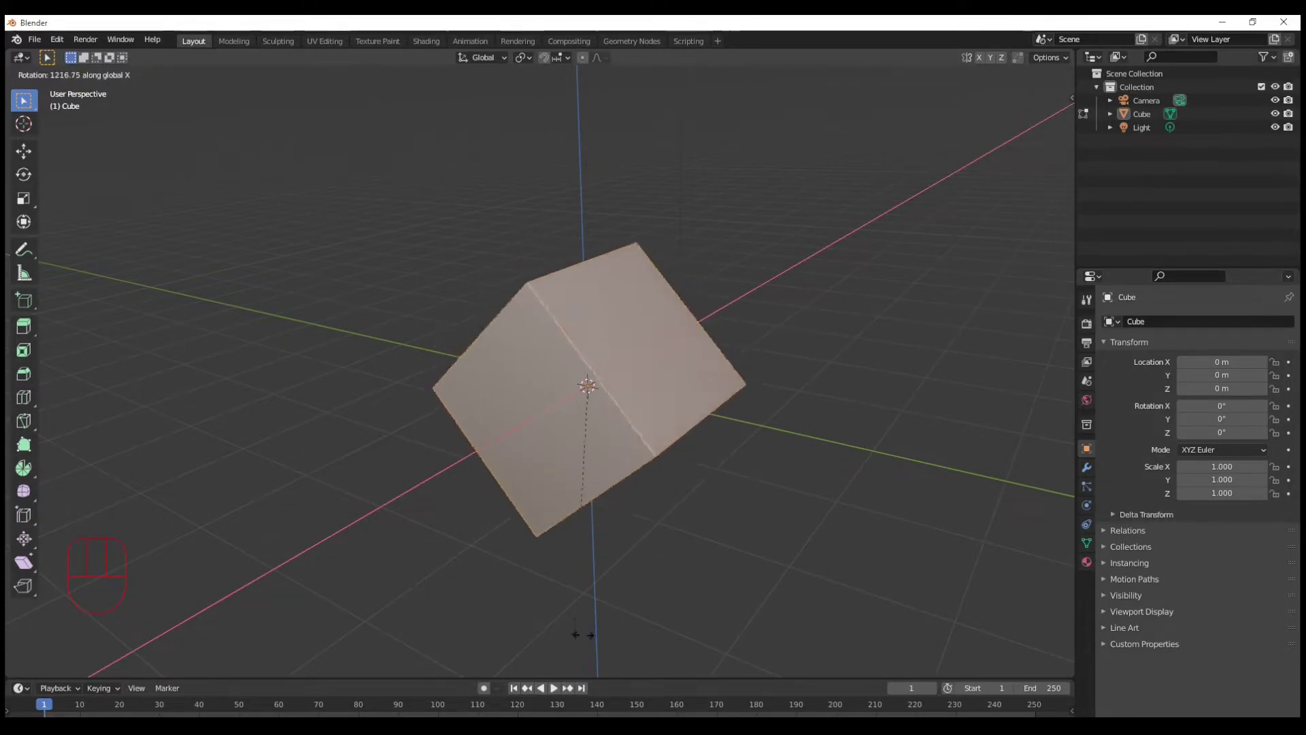
key(y)
key(z)
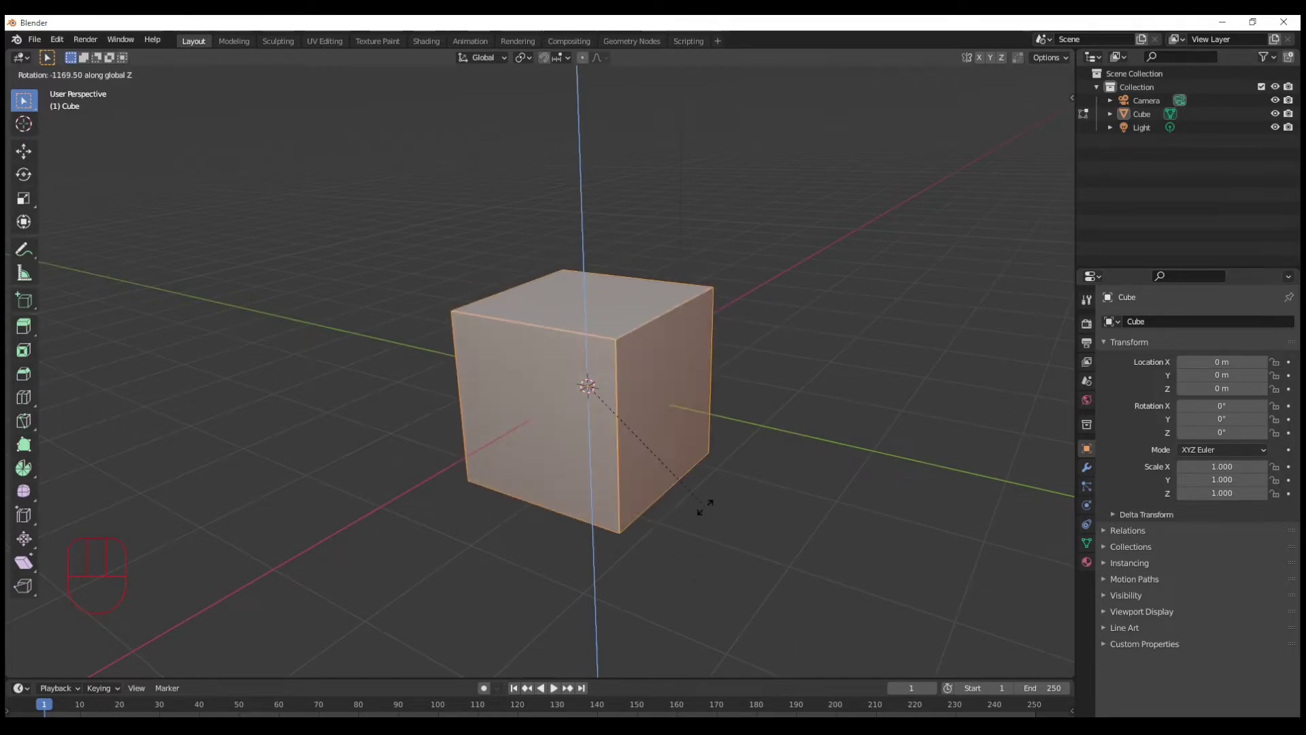
key(x)
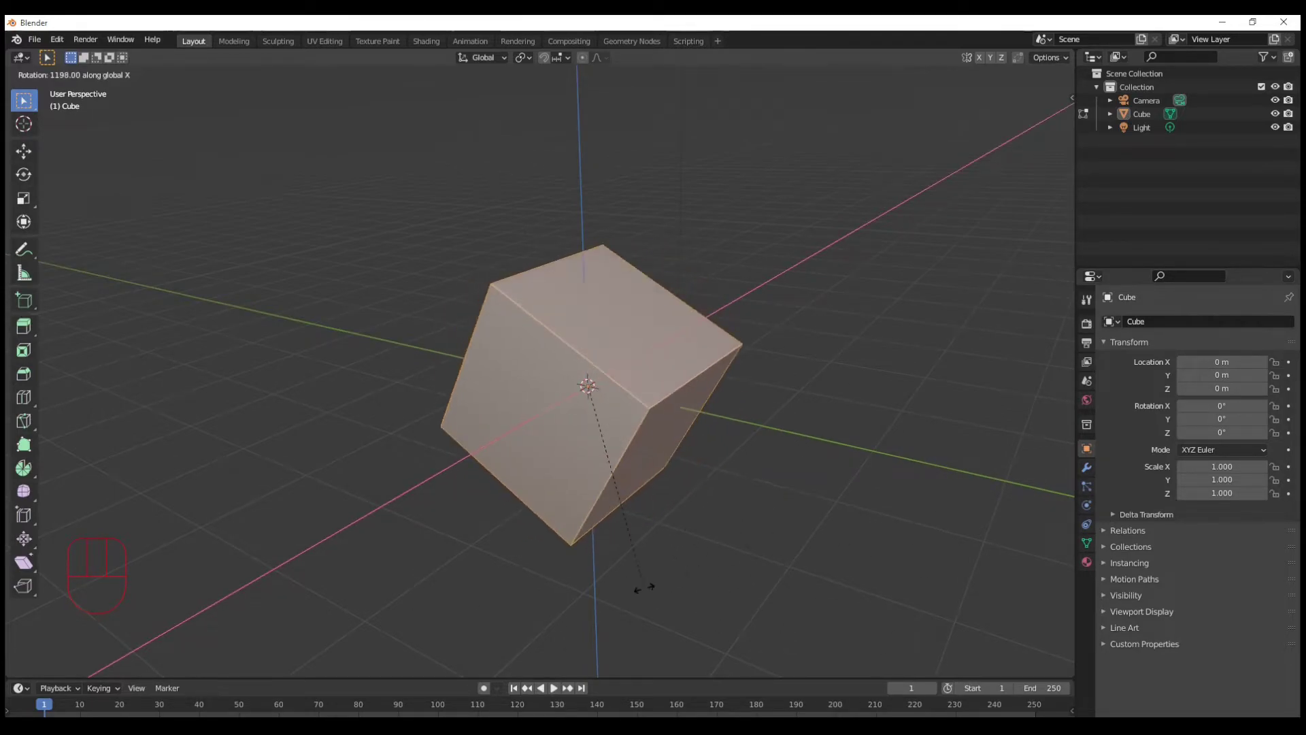
click(648, 585)
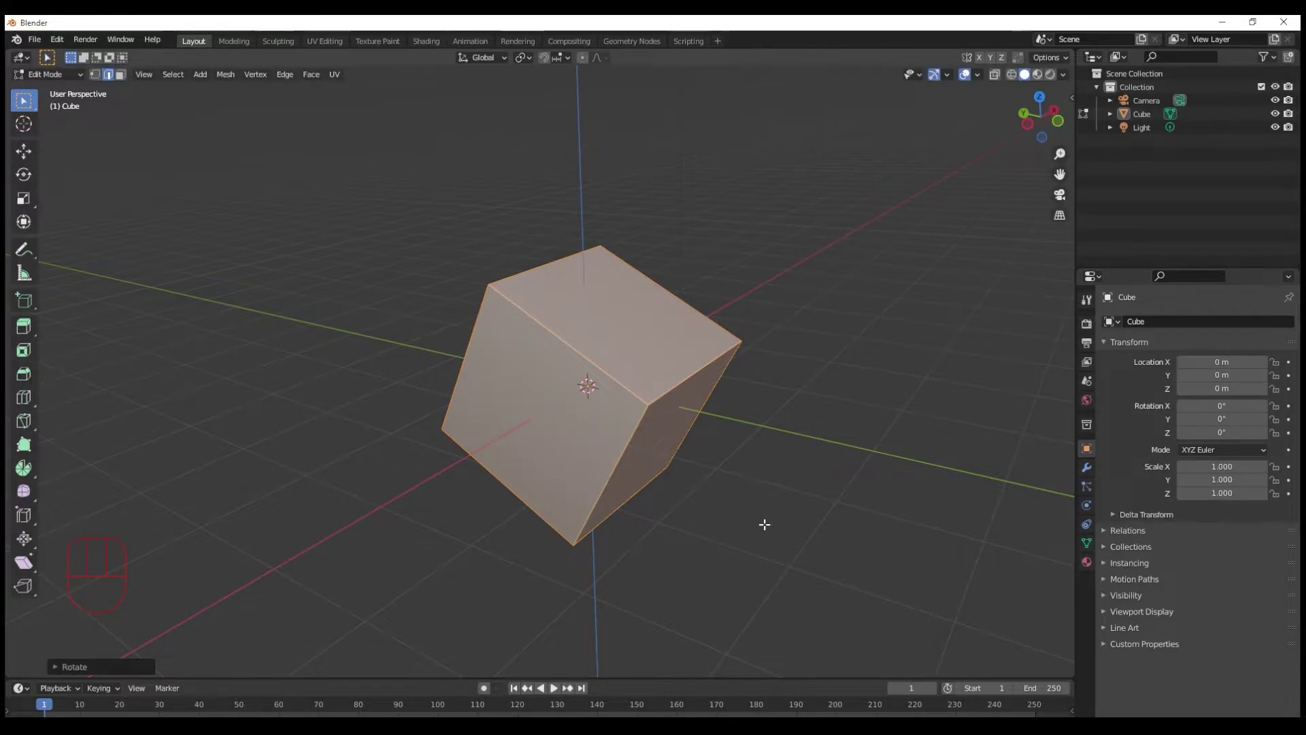
Rotate the mesh again about global Z, then return to edge selection
key(r)
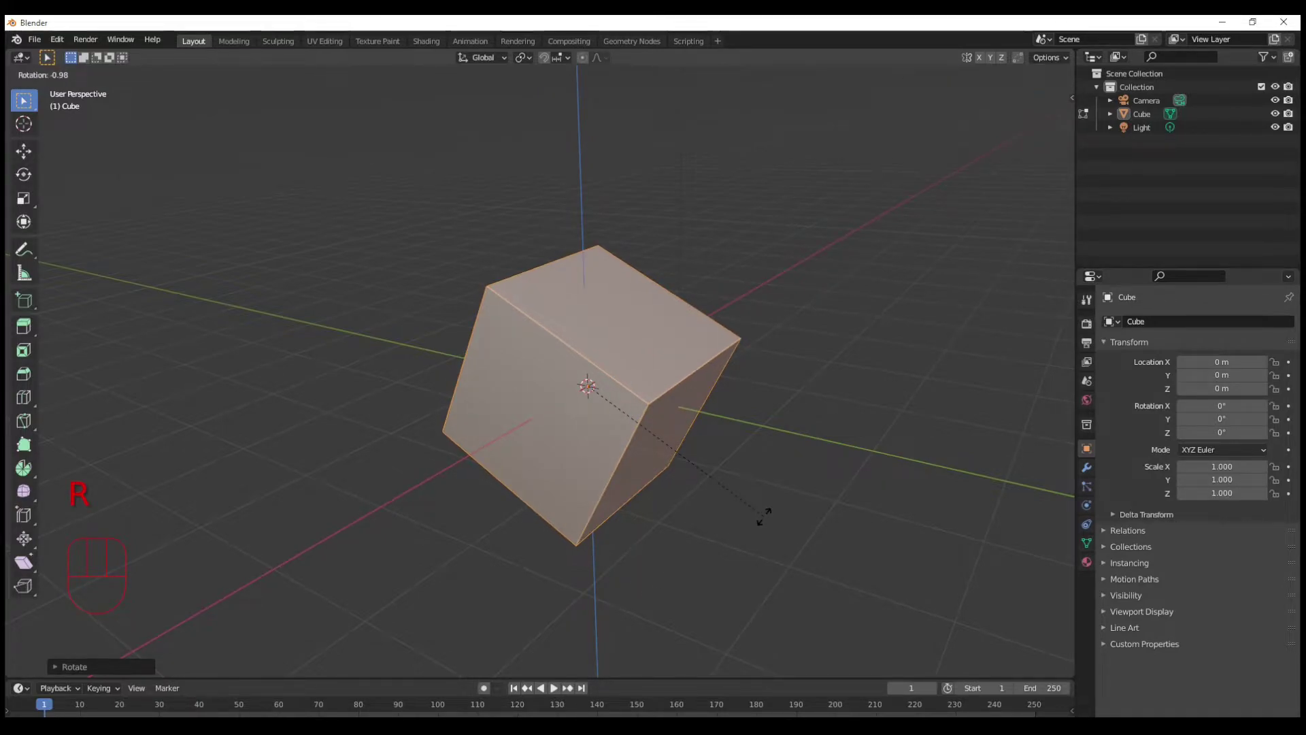
key(z)
click(635, 542)
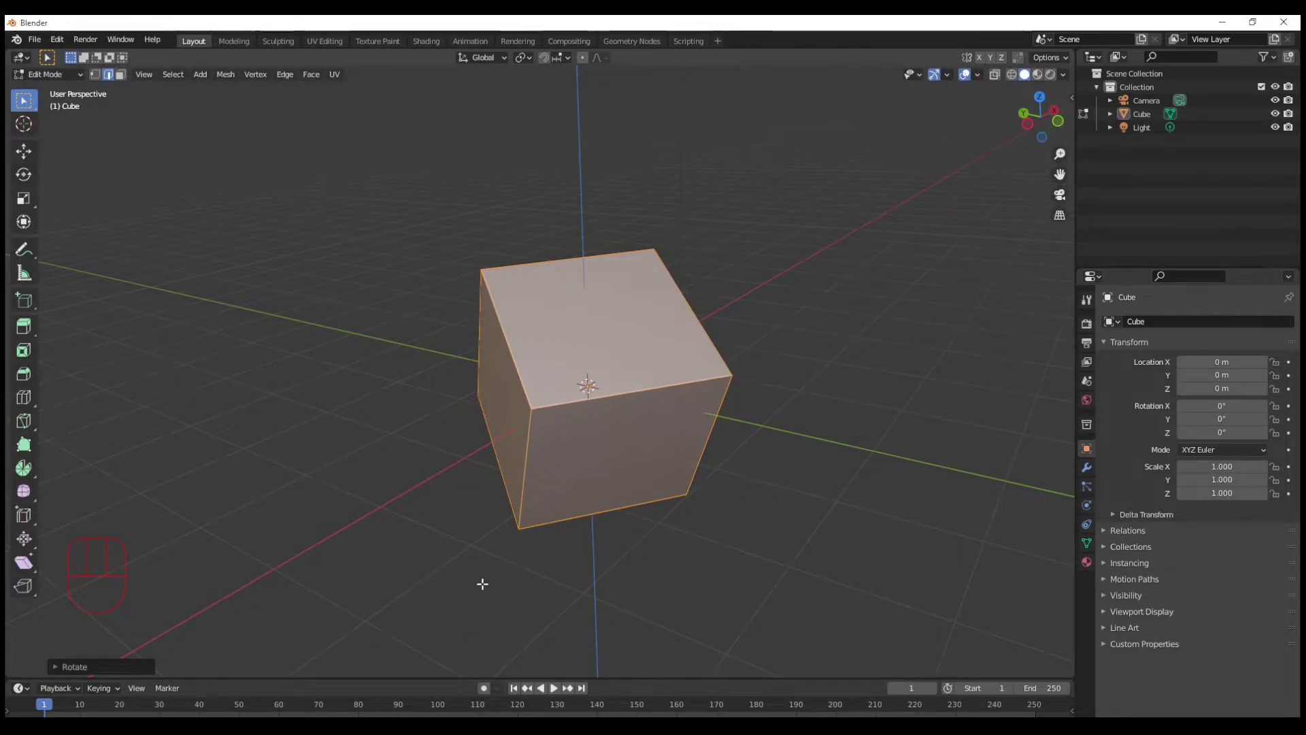
key(Escape)
key(2)
click(615, 397)
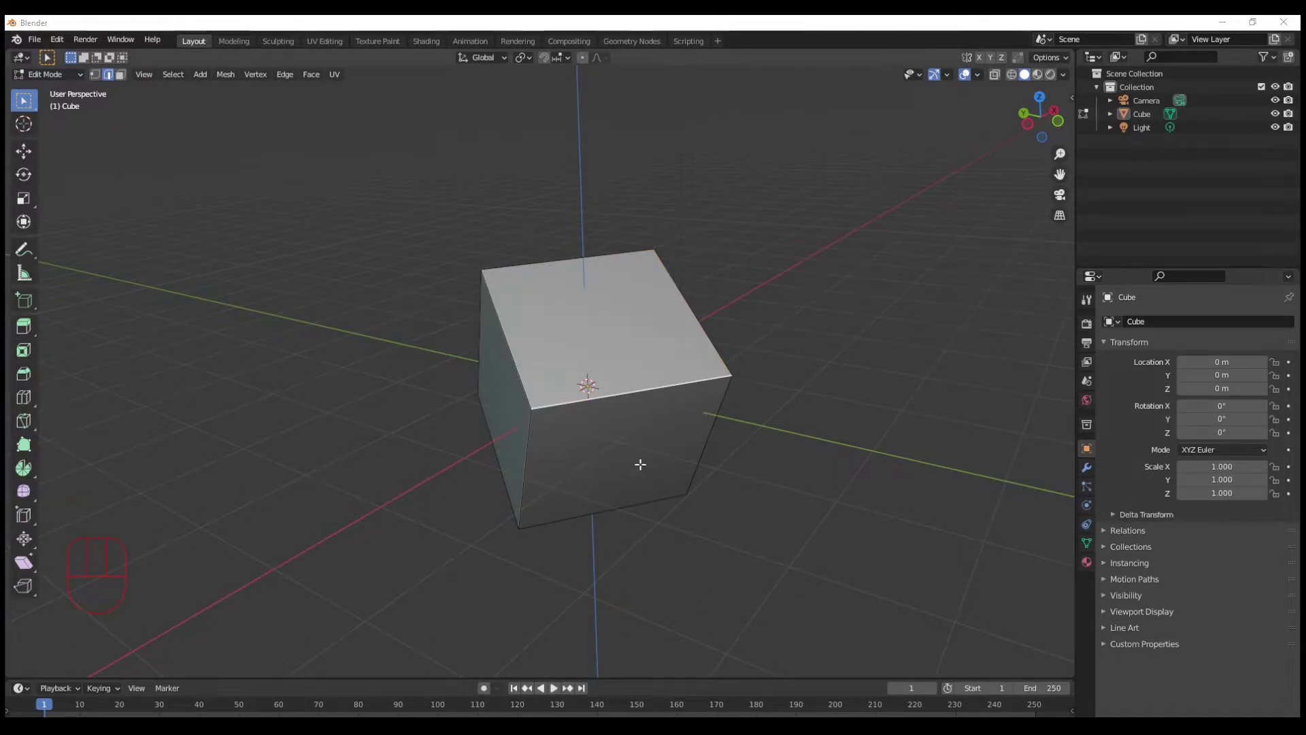
click(629, 389)
key(g)
key(z)
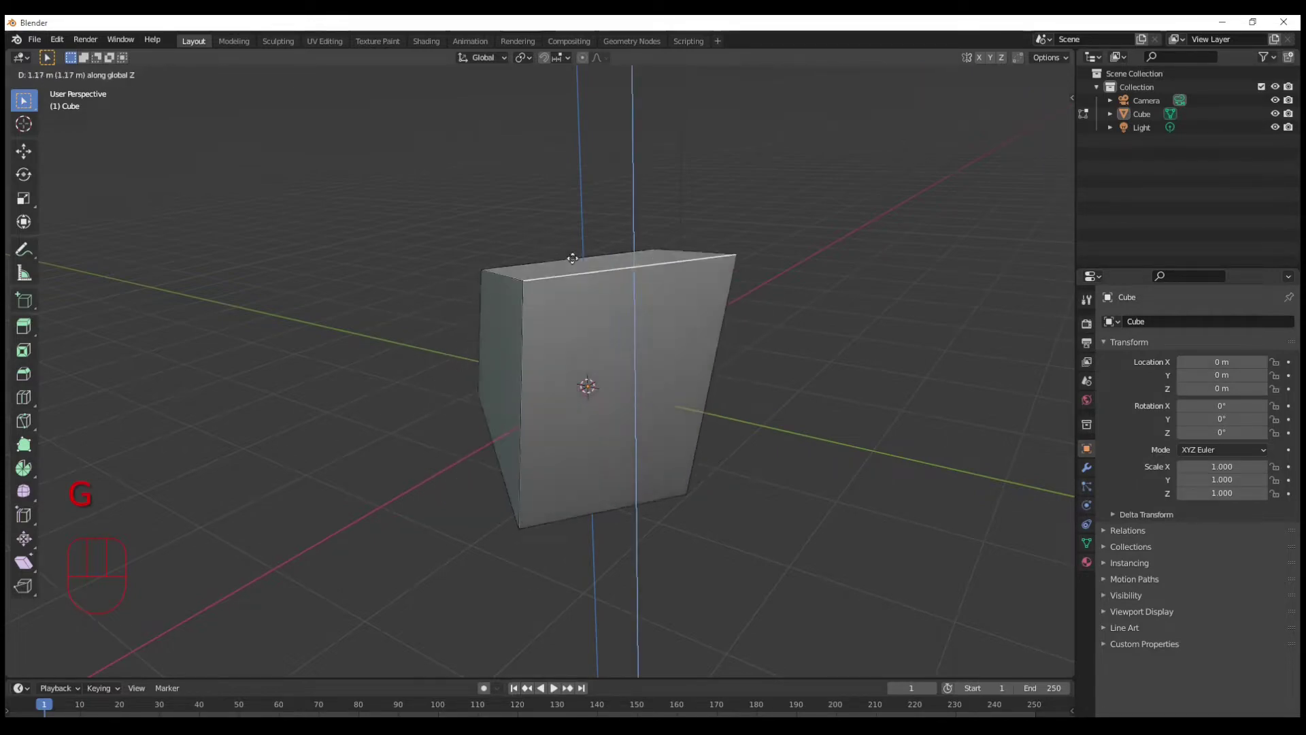
click(545, 402)
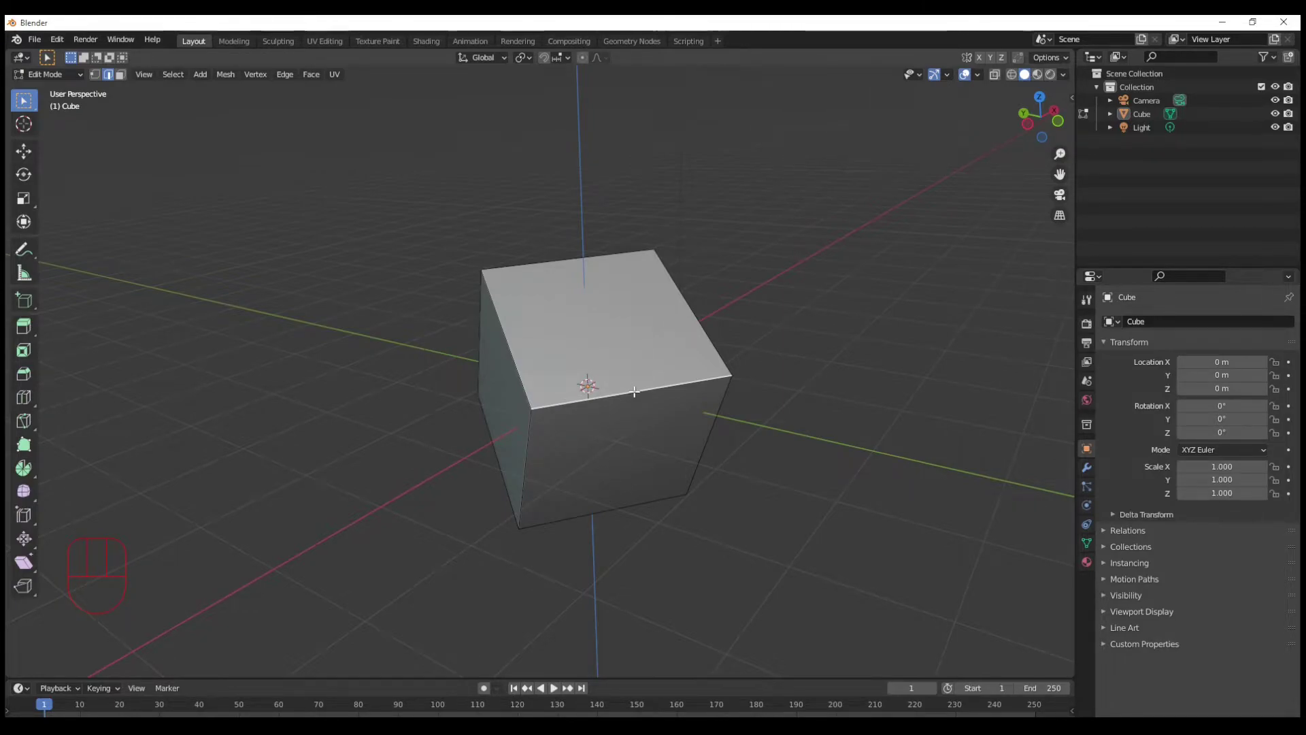
key(g)
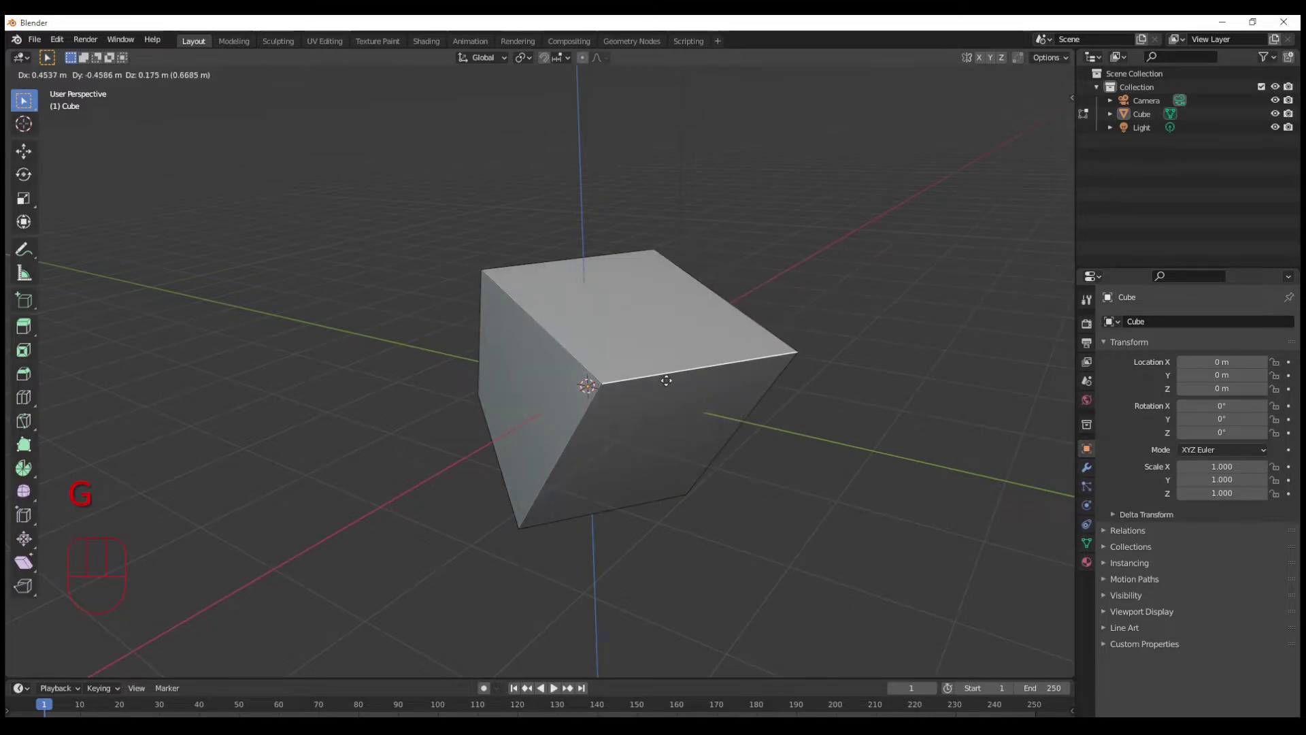
key(Escape)
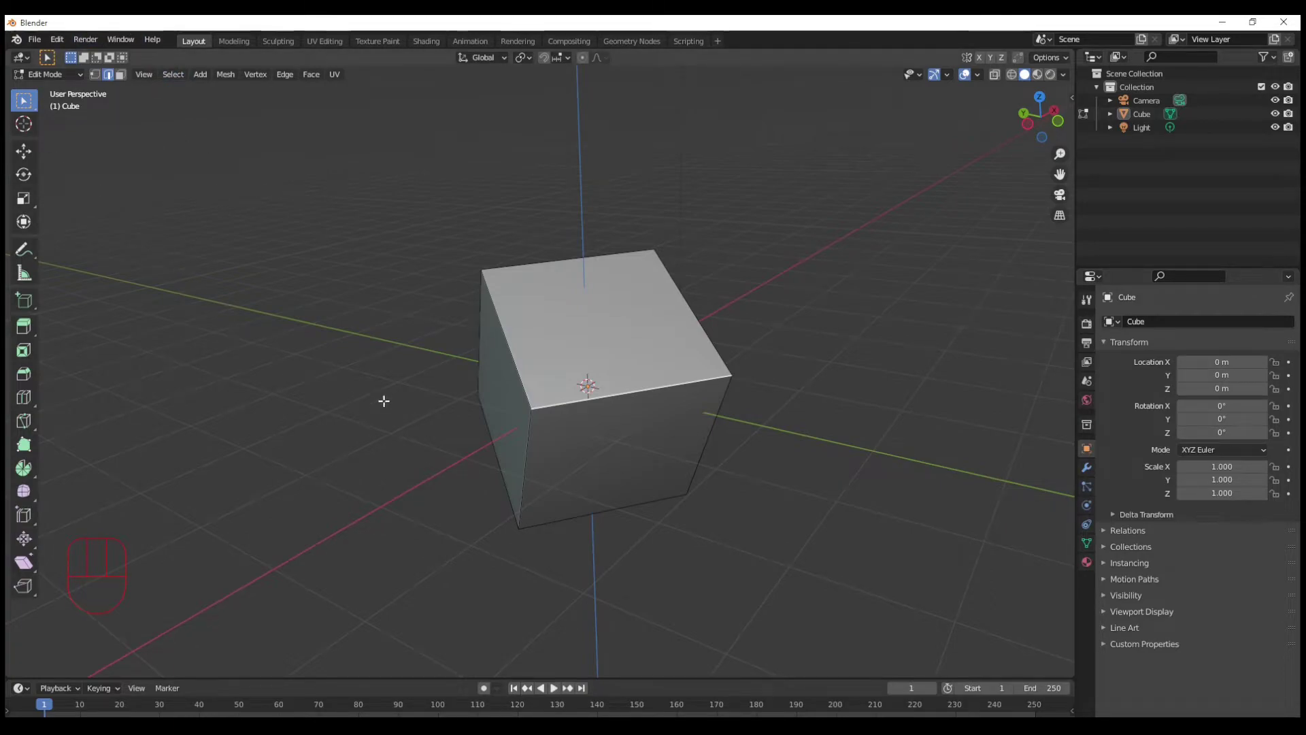
key(g)
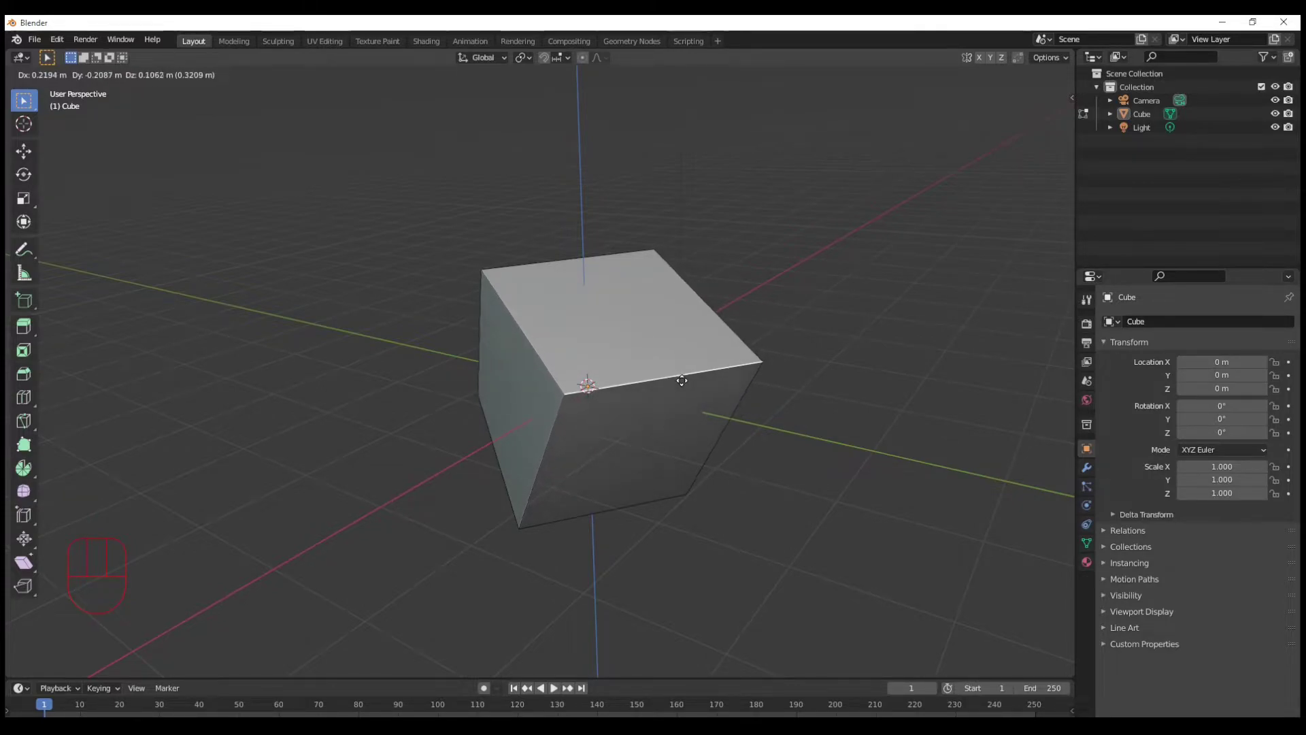
key(z)
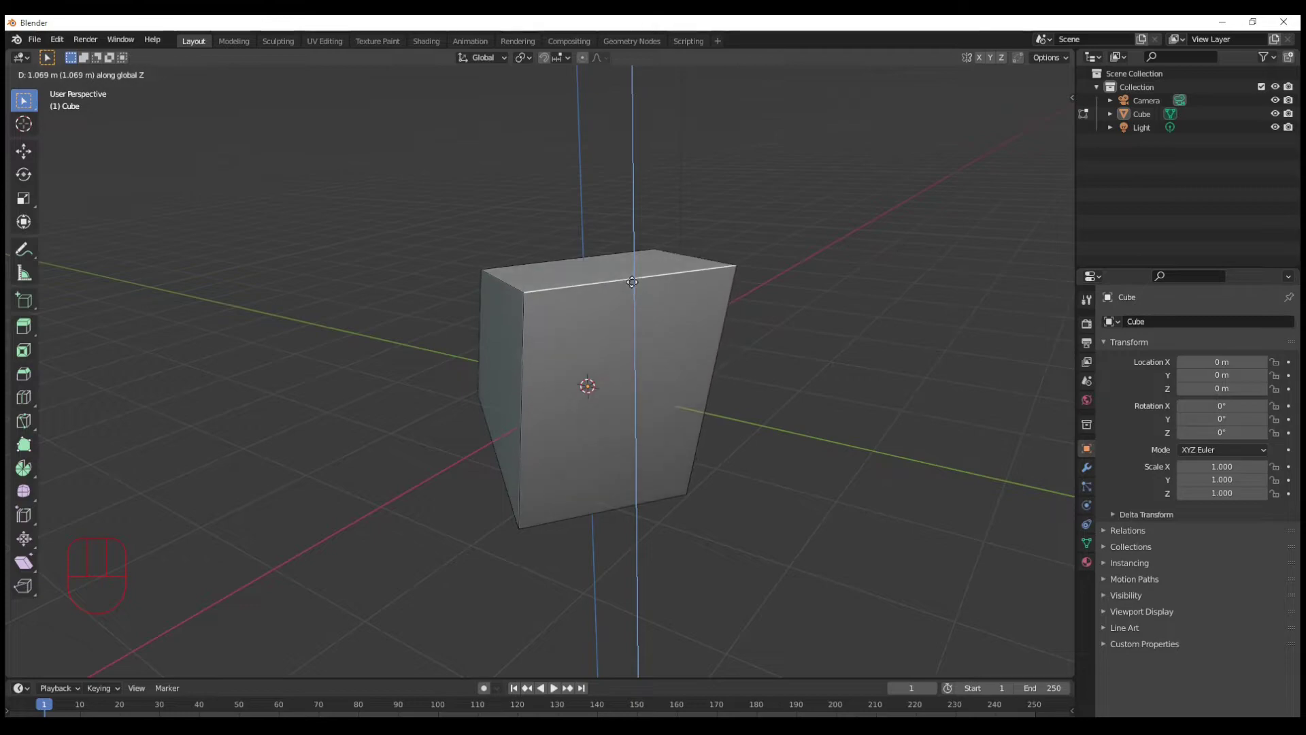
key(z)
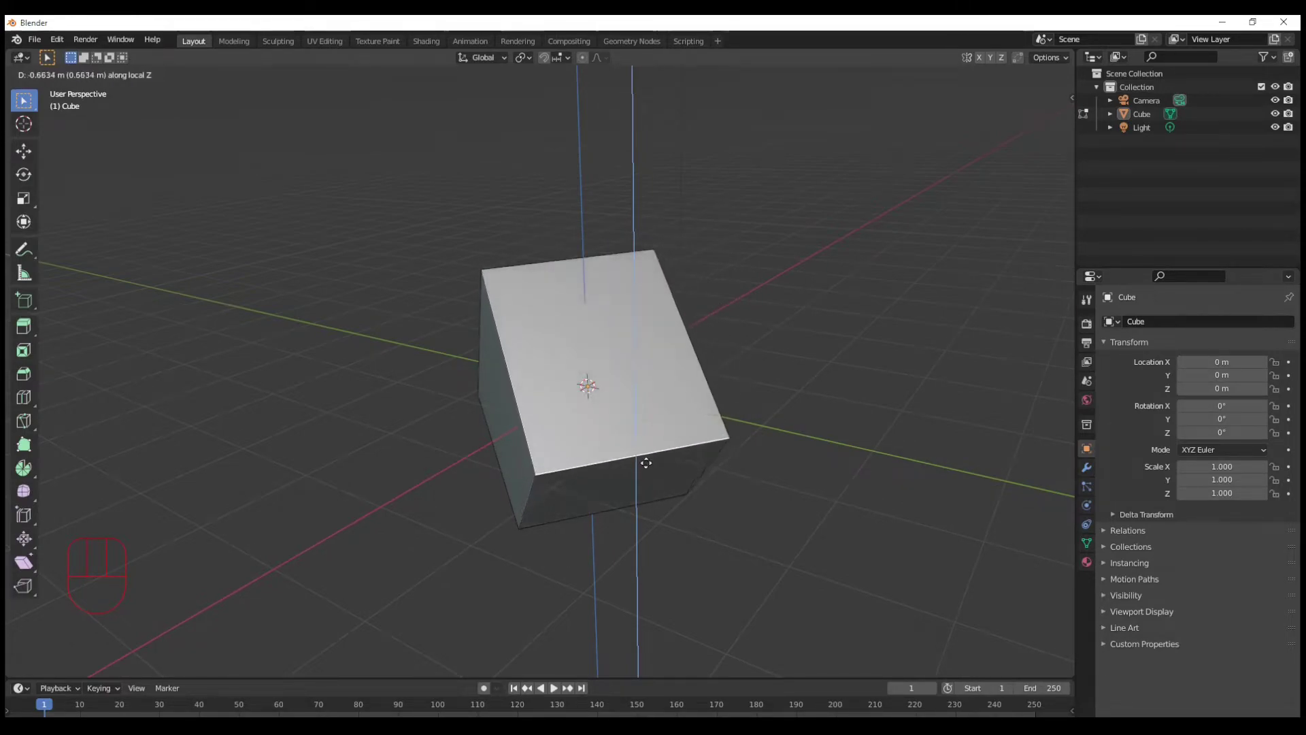
key(z)
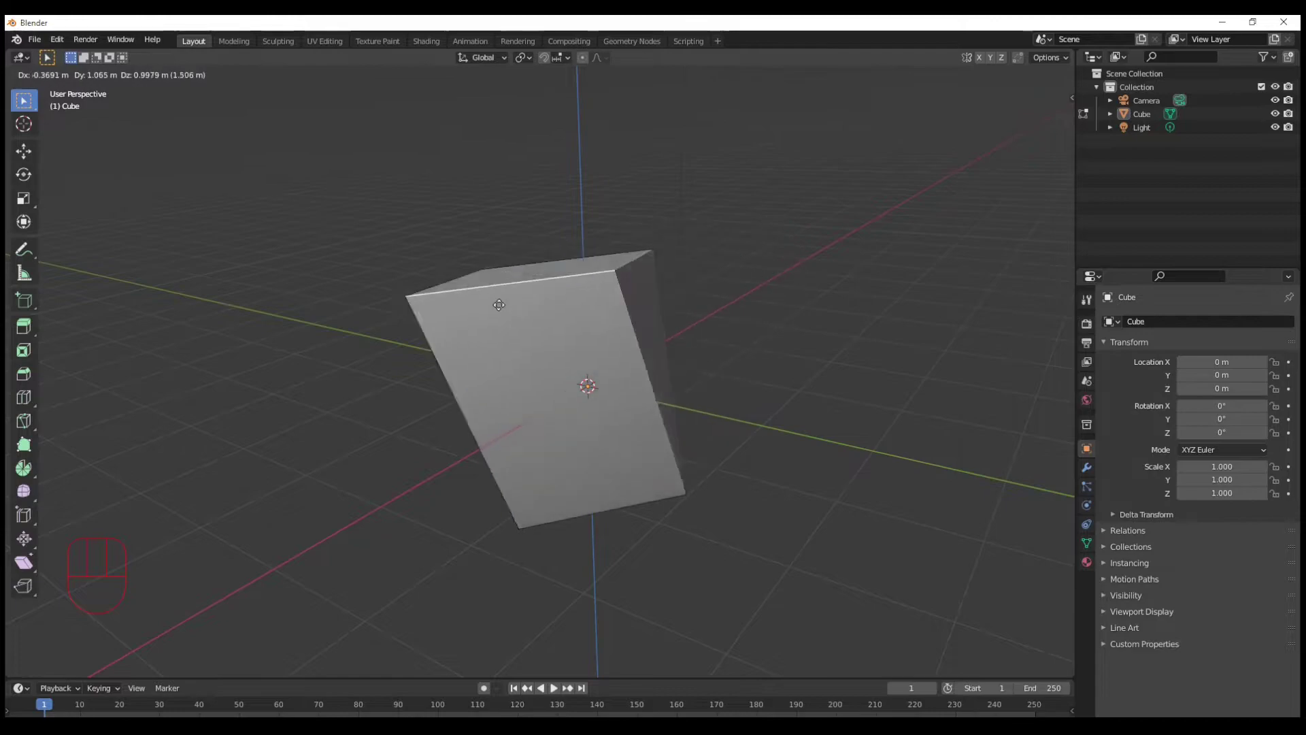
Cancel the move to restore the cube and show the Transform Orientation list
right_click(598, 389)
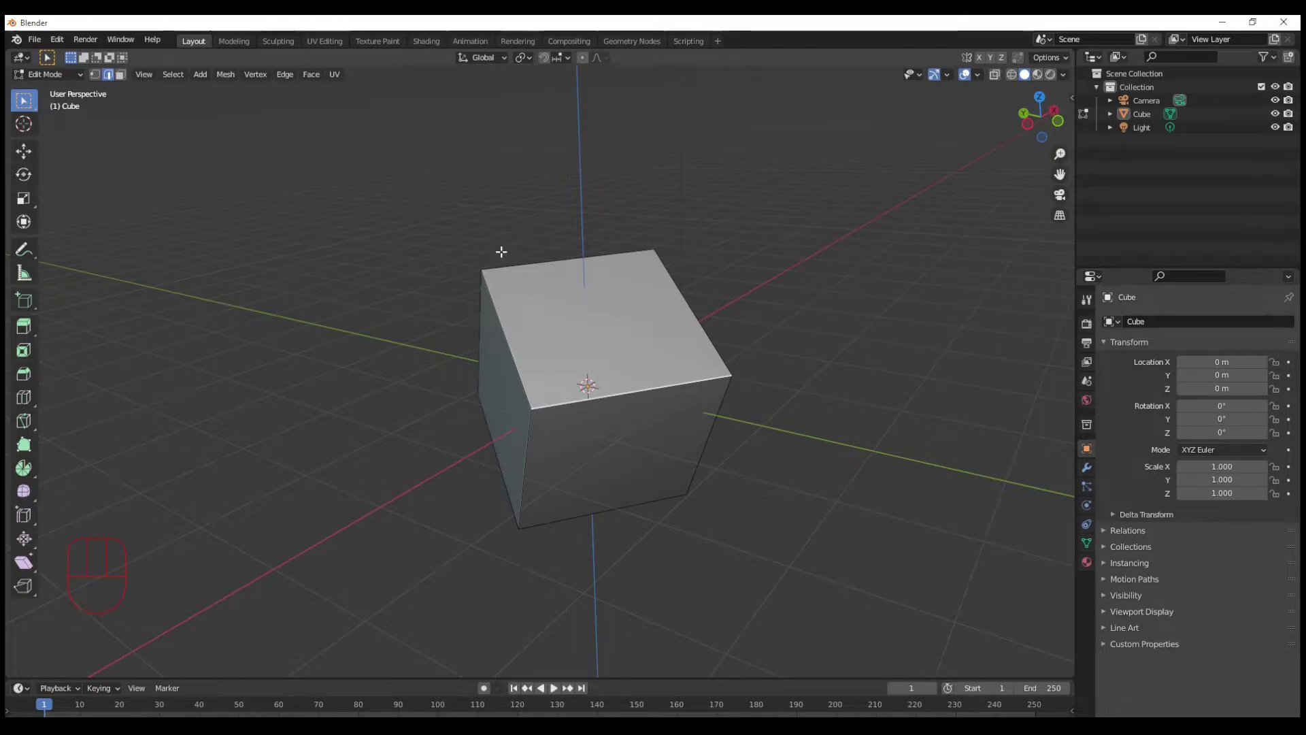
click(487, 57)
Dismiss the orientation pie, select the cube's front top edge and set orientation to Normal
key(comma)
key(comma)
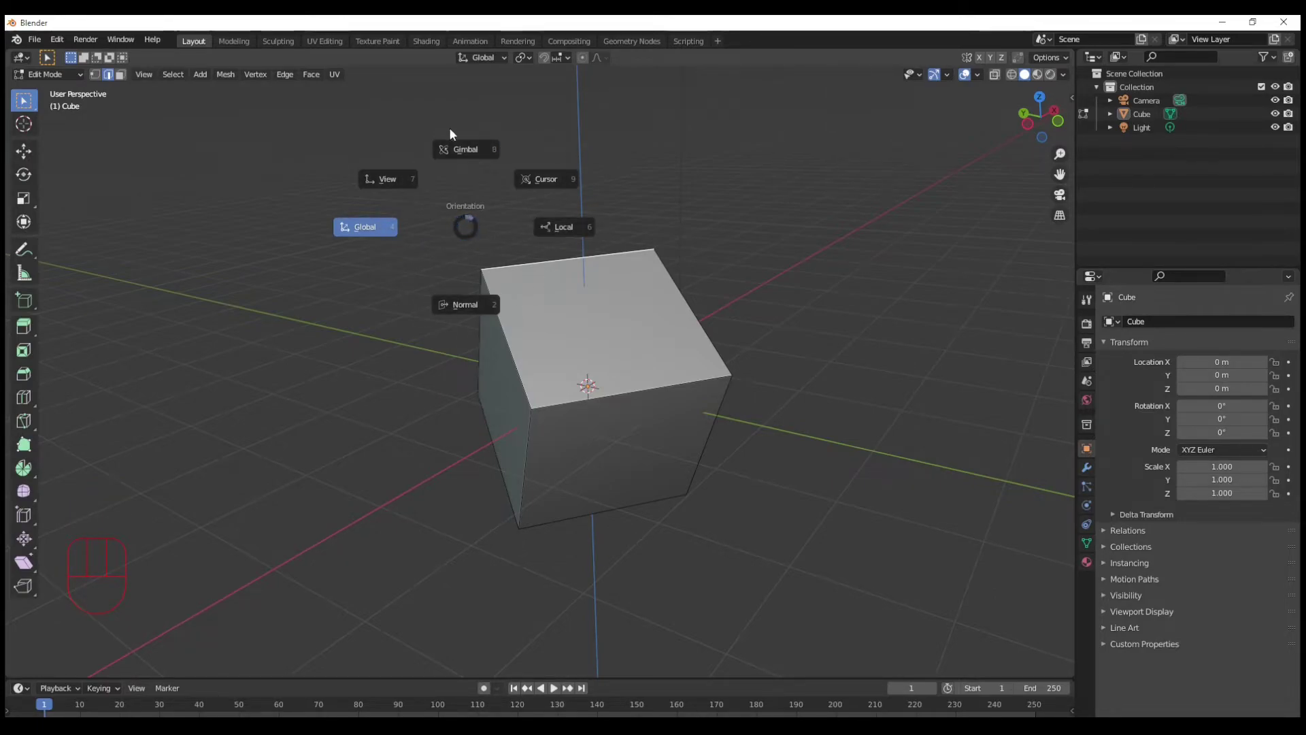
click(314, 253)
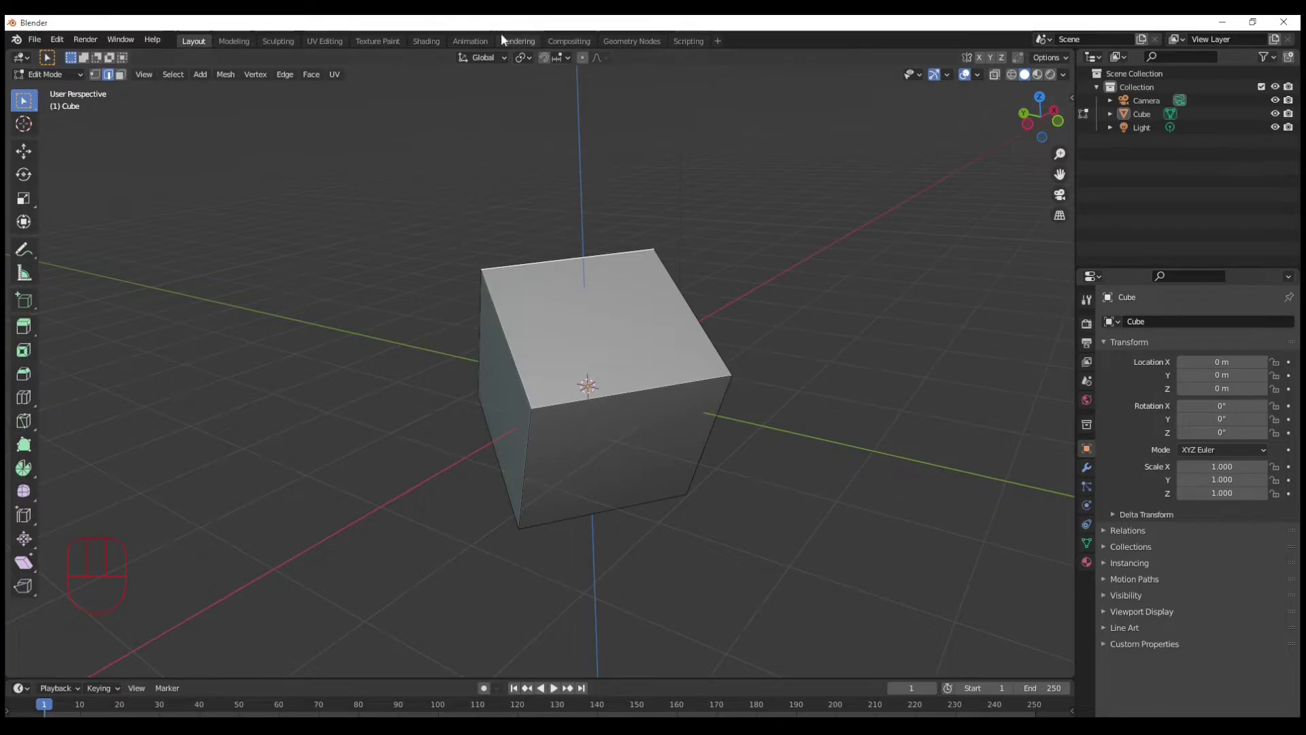
click(650, 388)
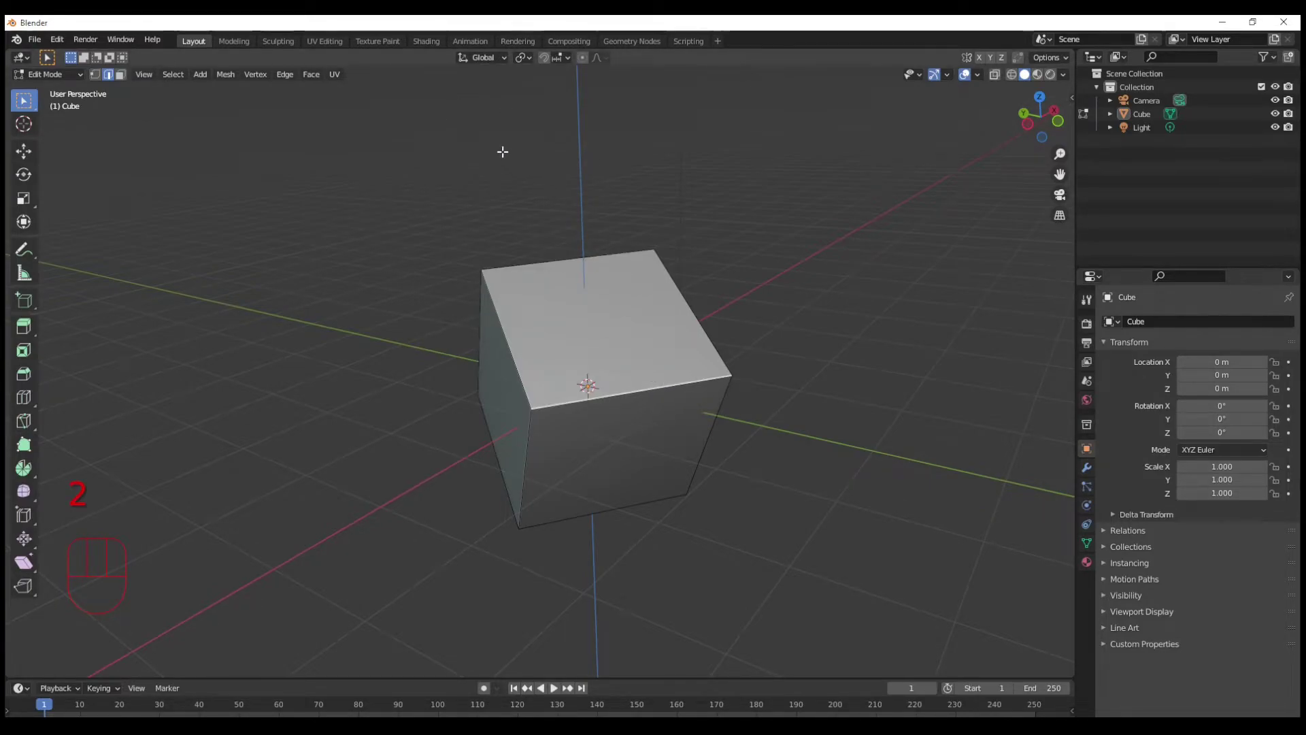
click(480, 58)
click(472, 126)
Trial moving the edge along the Normal X and then Normal Y axes
key(g)
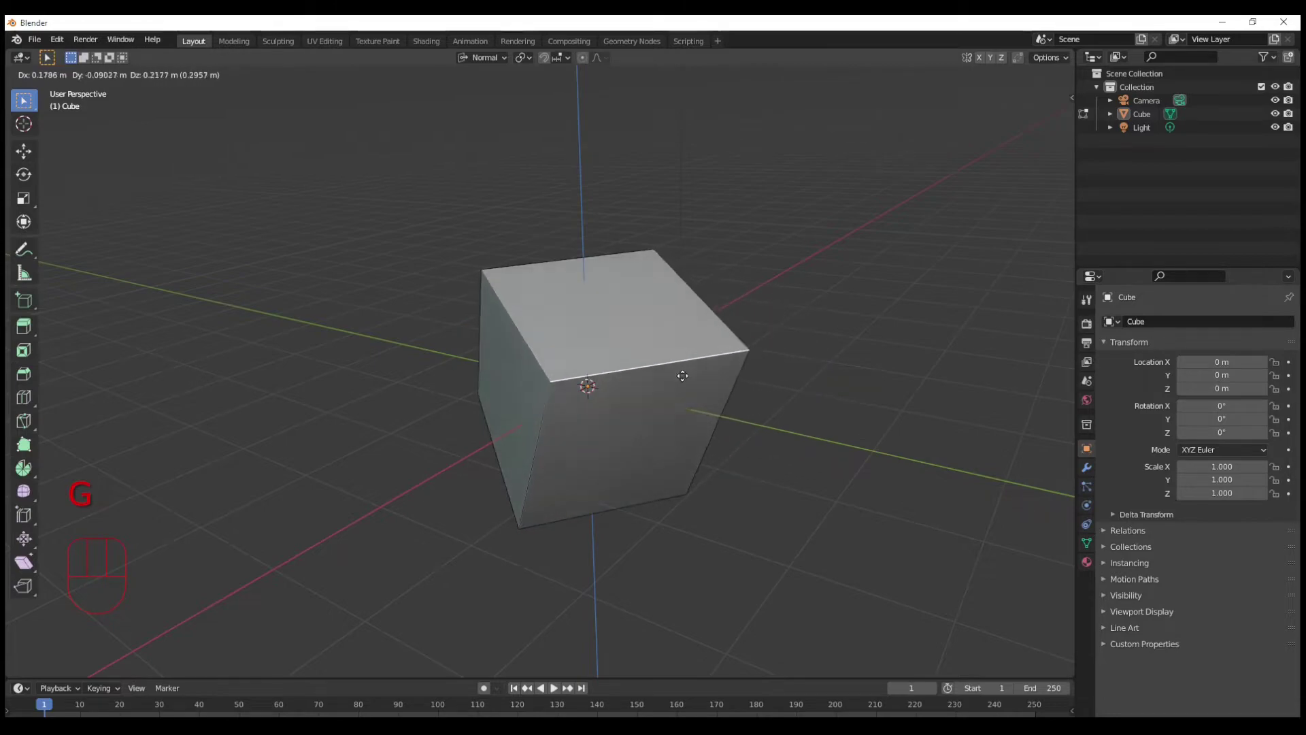
key(x)
key(y)
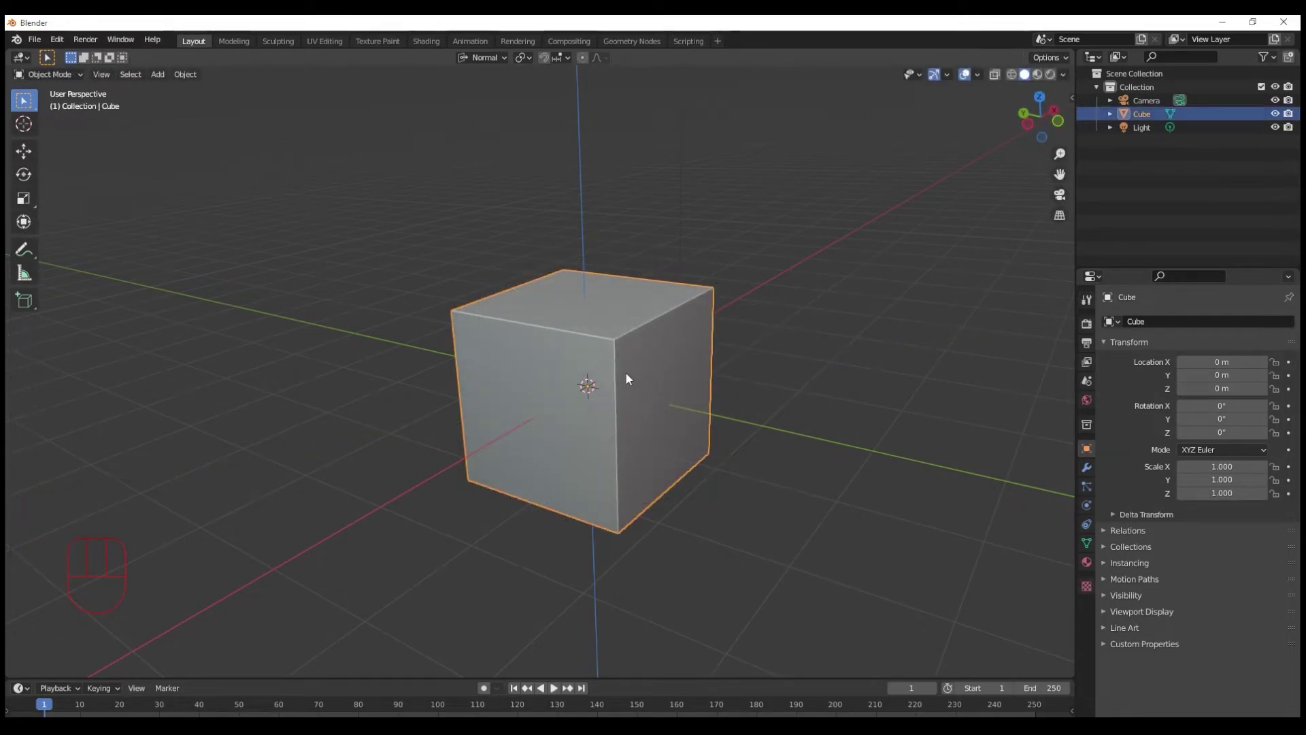
key(g)
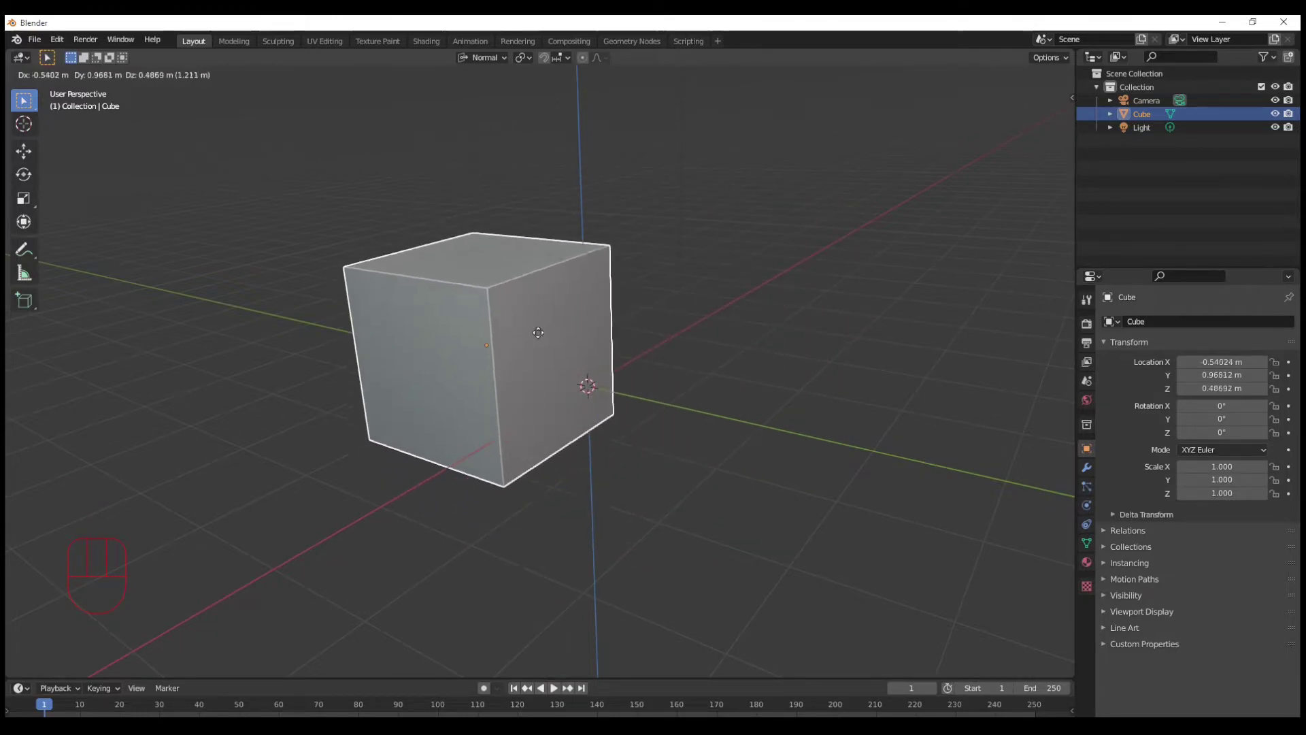
key(y)
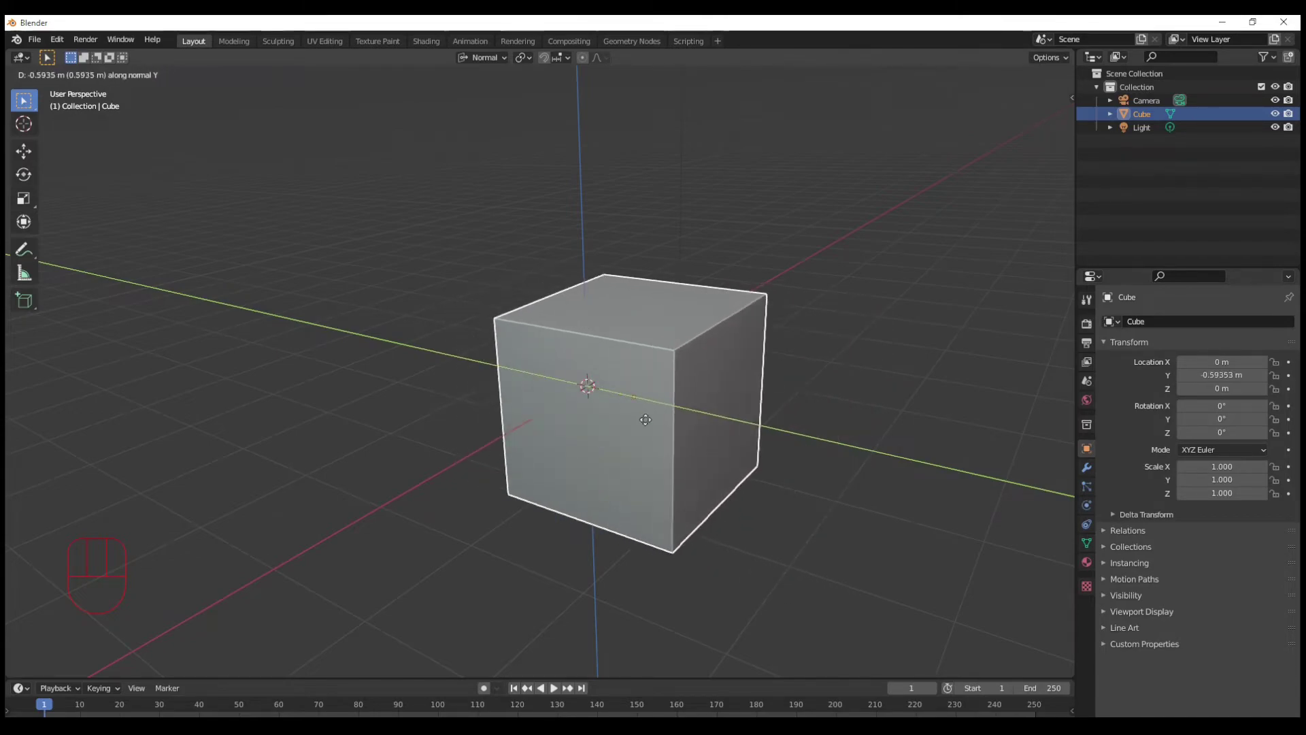
key(x)
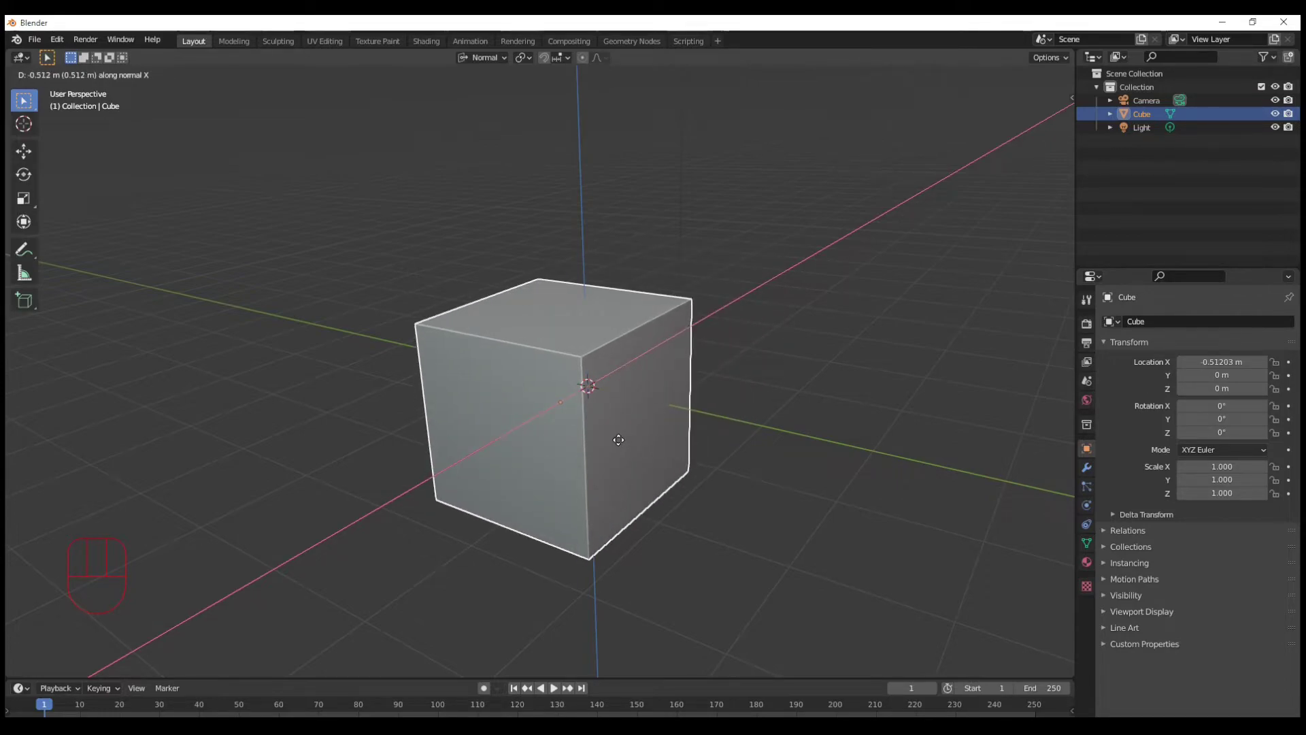
key(Escape)
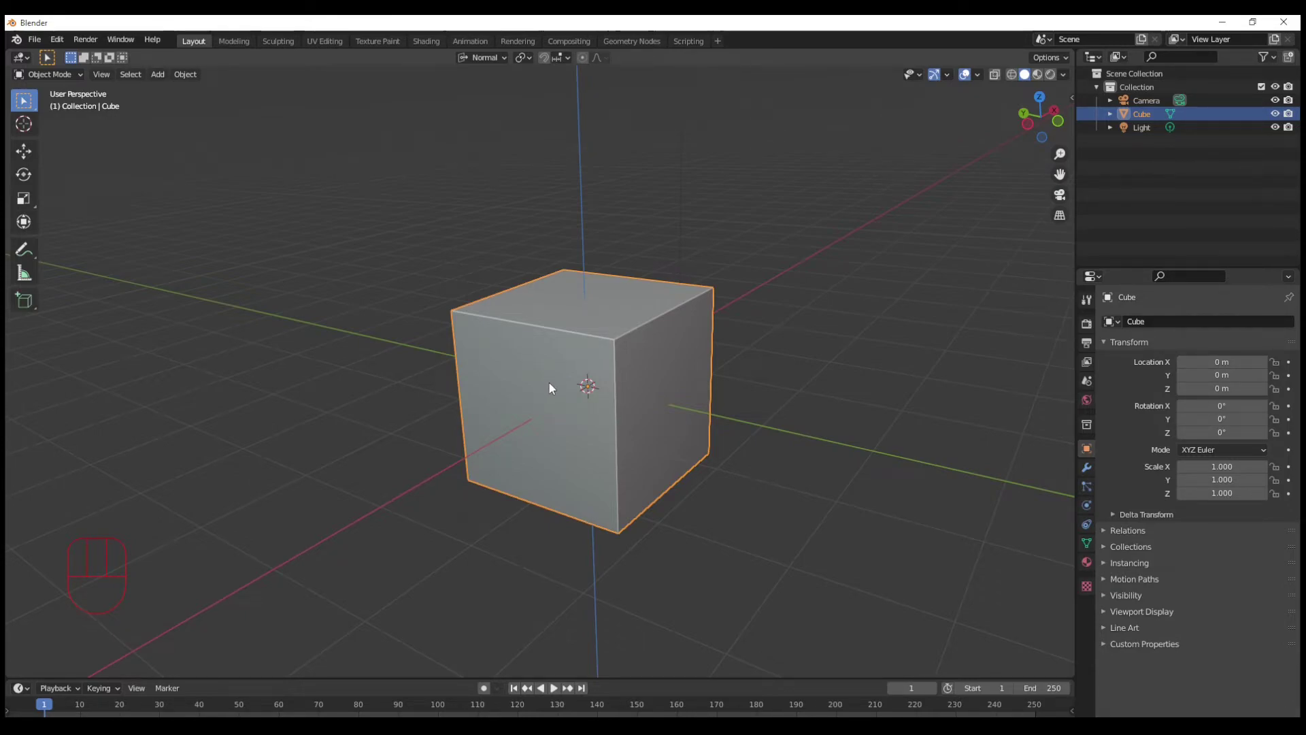
key(g)
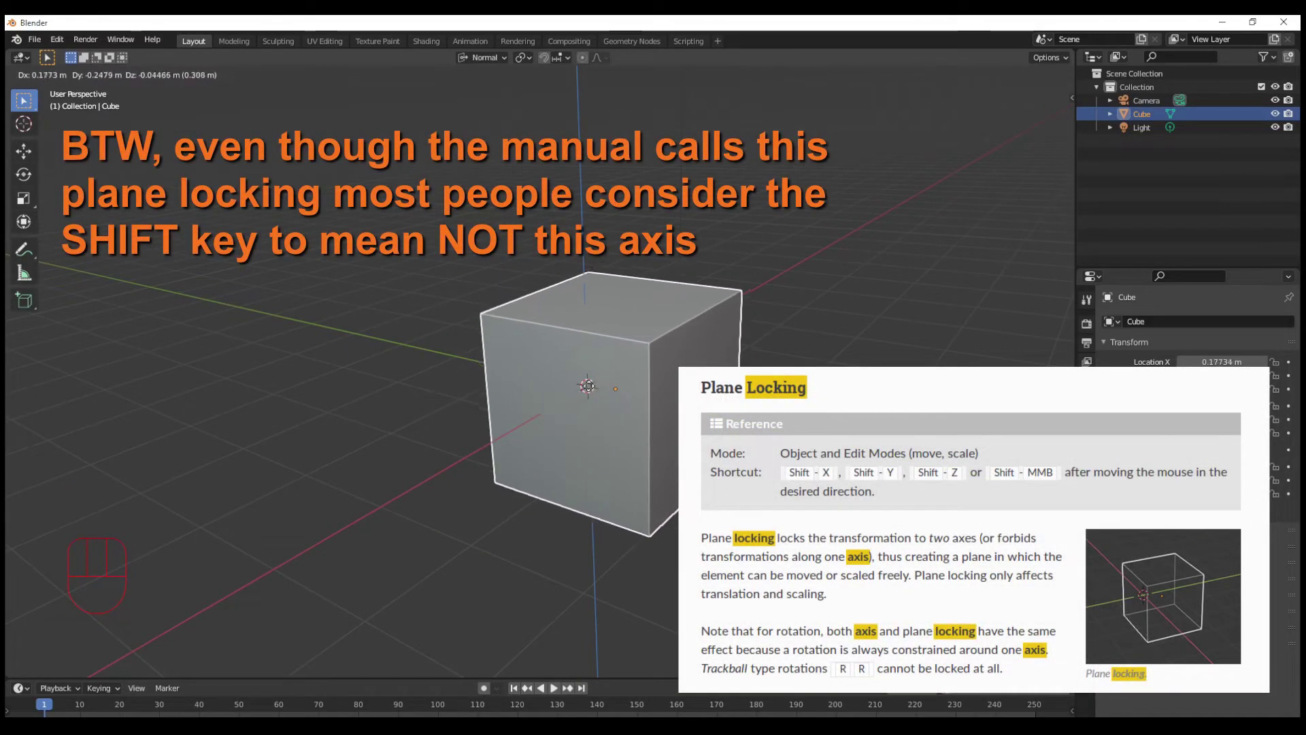
key(z)
key(shift)
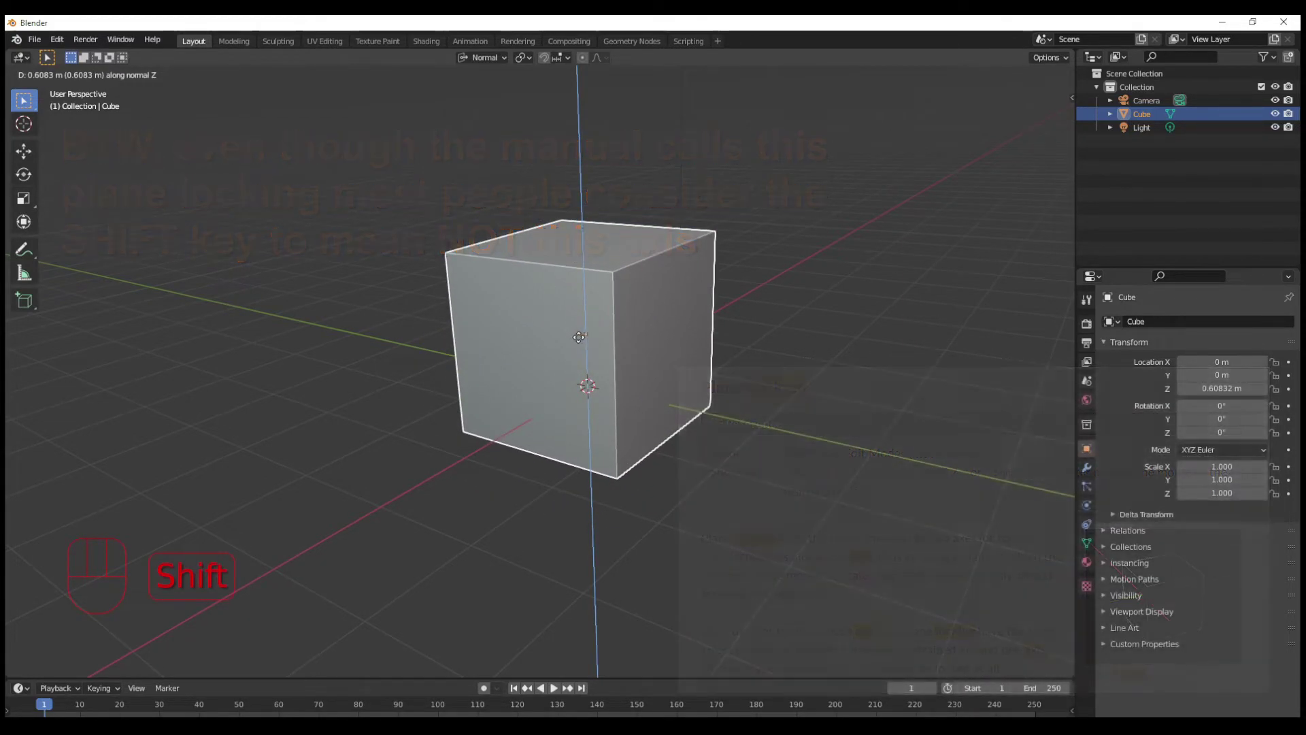
key(shift+z)
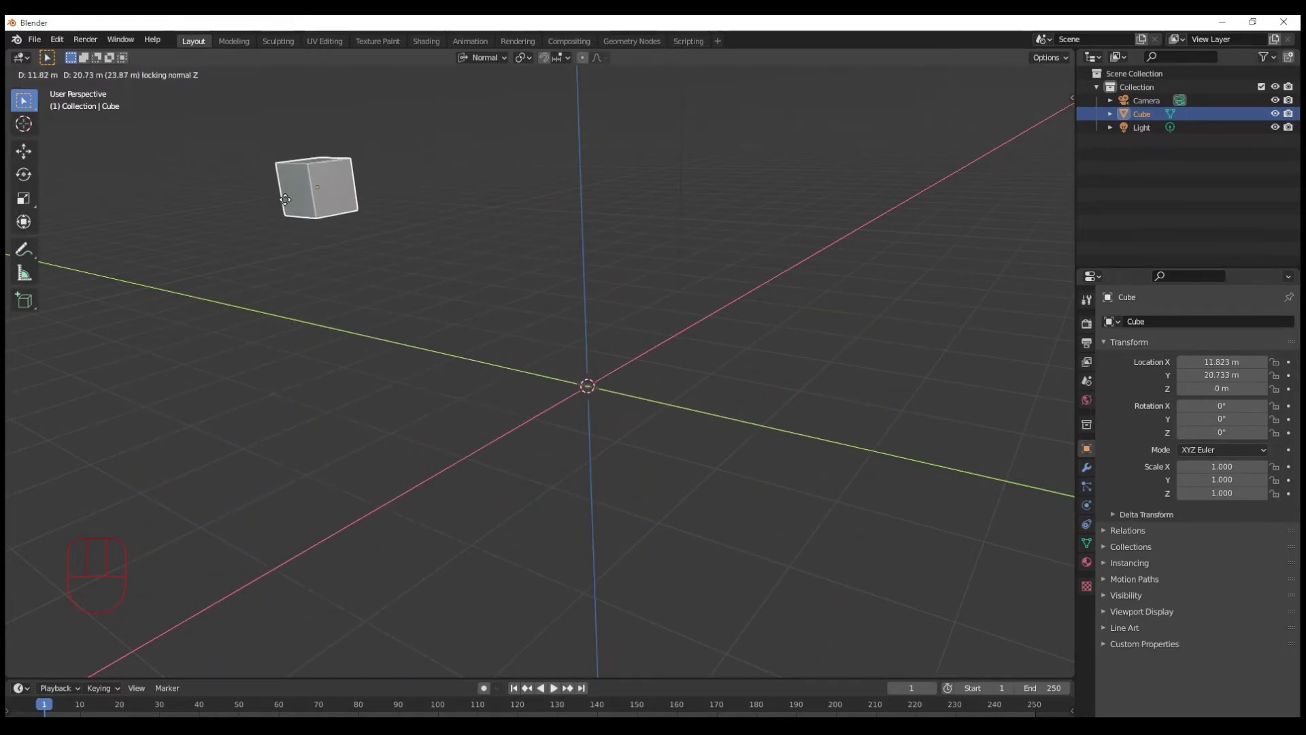
click(255, 281)
middle_drag(409, 521, 526, 395)
middle_drag(676, 176, 532, 522)
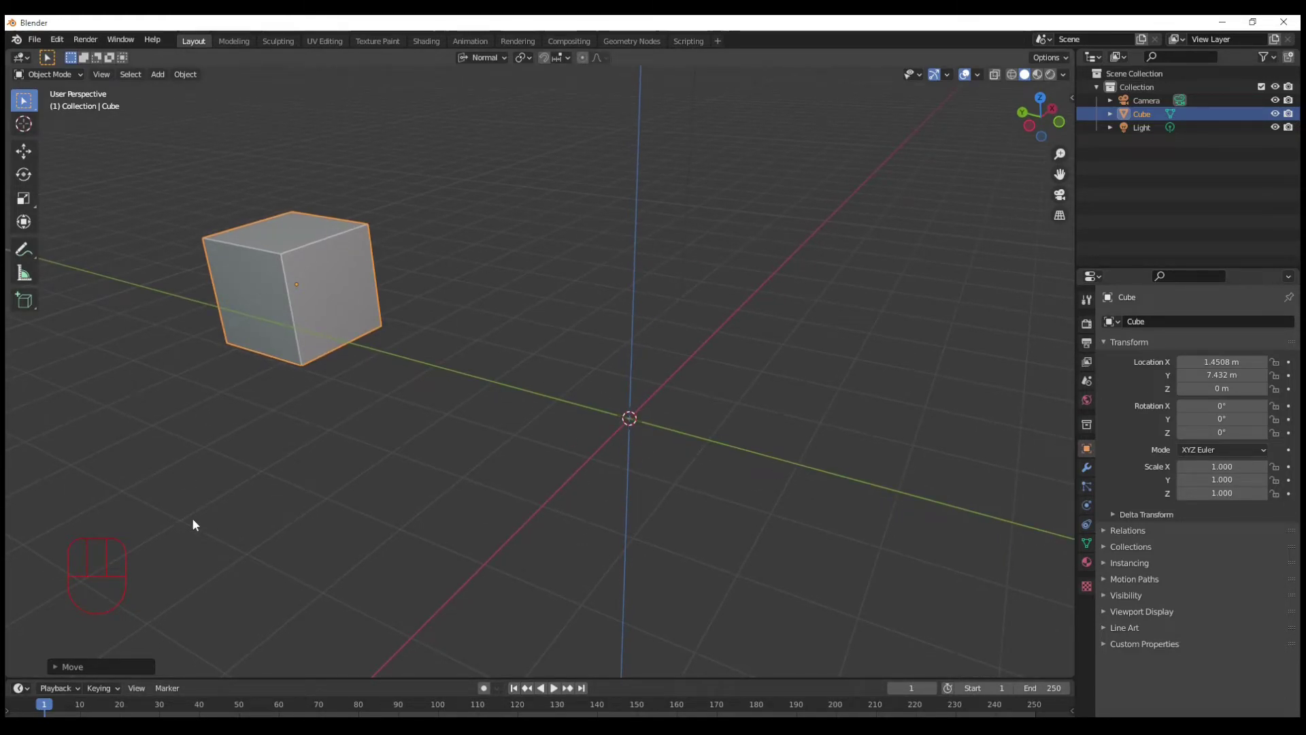
middle_drag(612, 516, 437, 480)
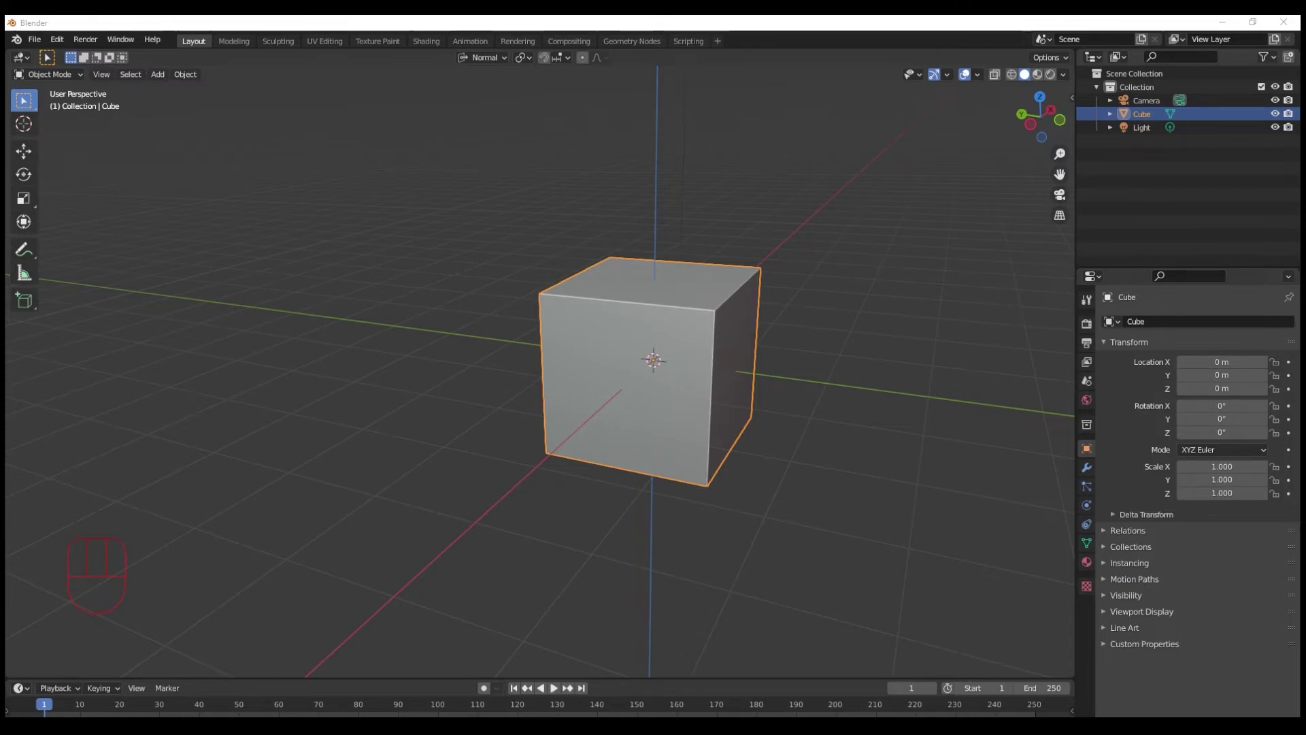
middle_drag(598, 422, 536, 666)
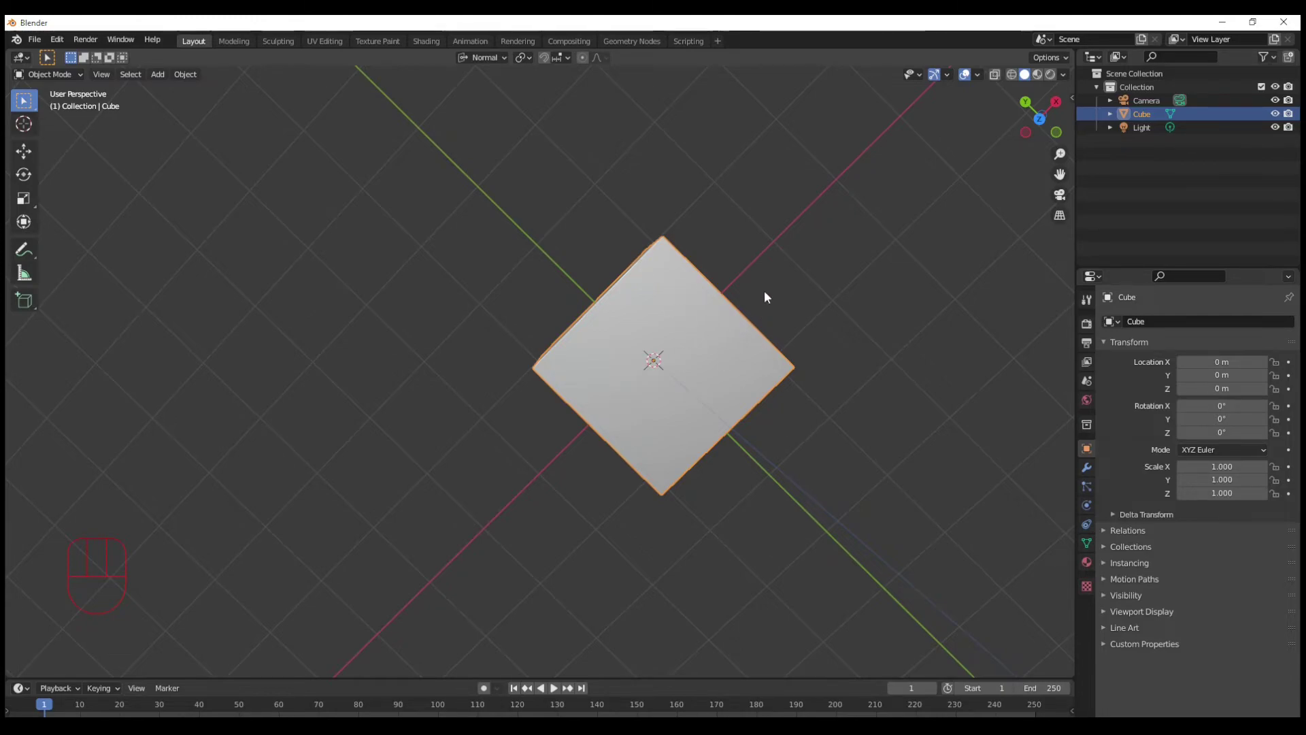
middle_drag(595, 443, 676, 238)
middle_drag(668, 289, 511, 369)
middle_drag(645, 386, 786, 434)
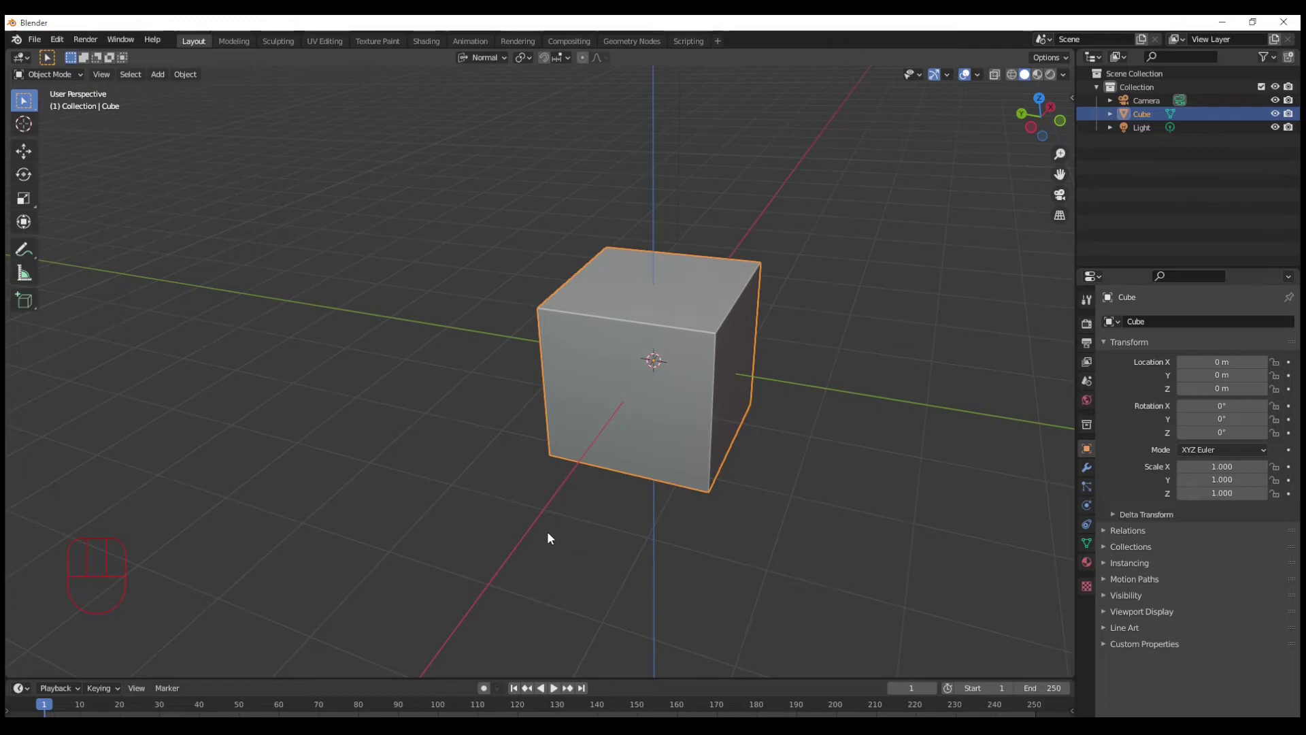
middle_drag(557, 516, 541, 514)
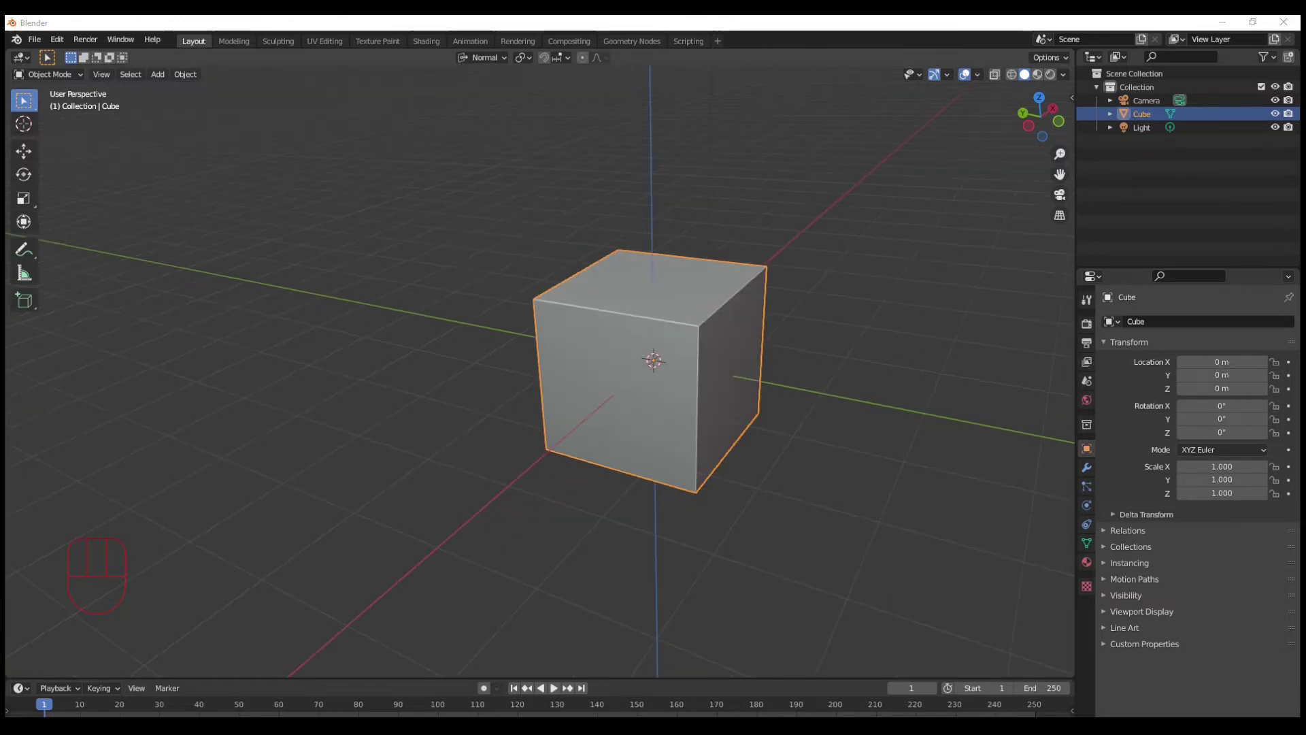
middle_drag(523, 417, 545, 352)
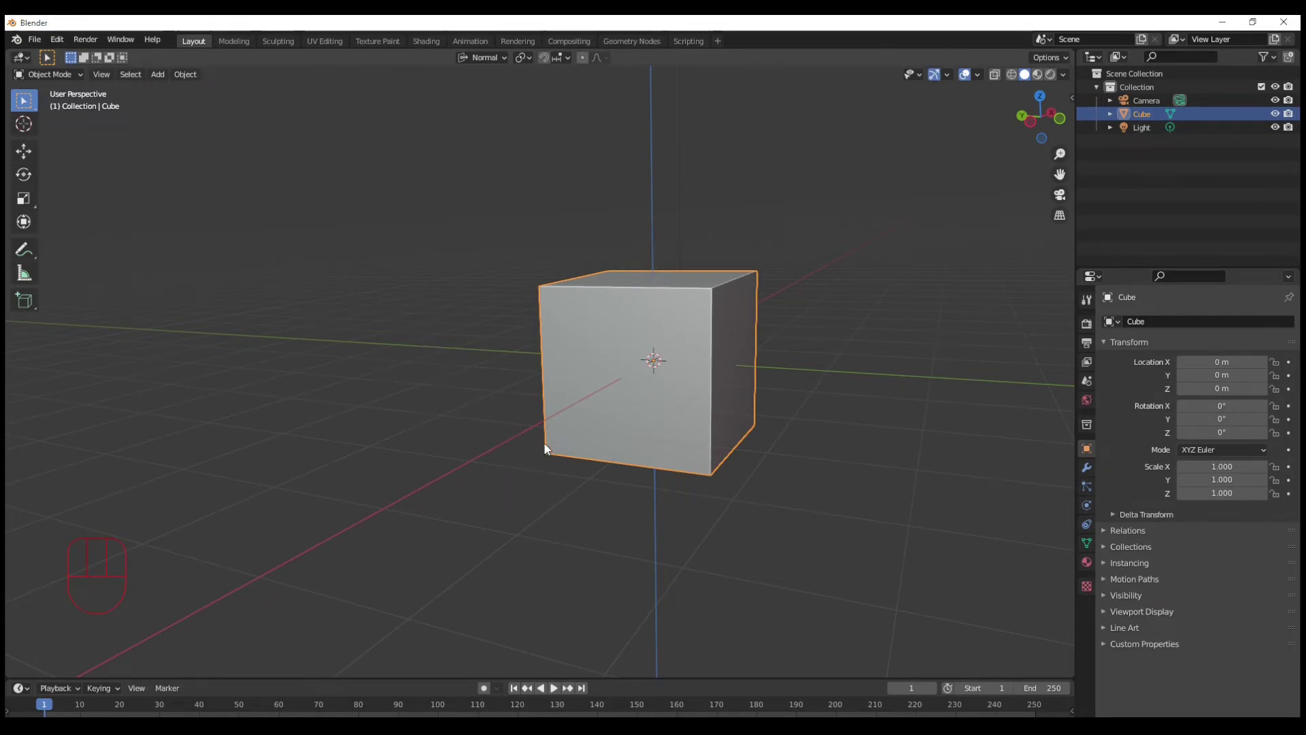
middle_drag(494, 420, 517, 426)
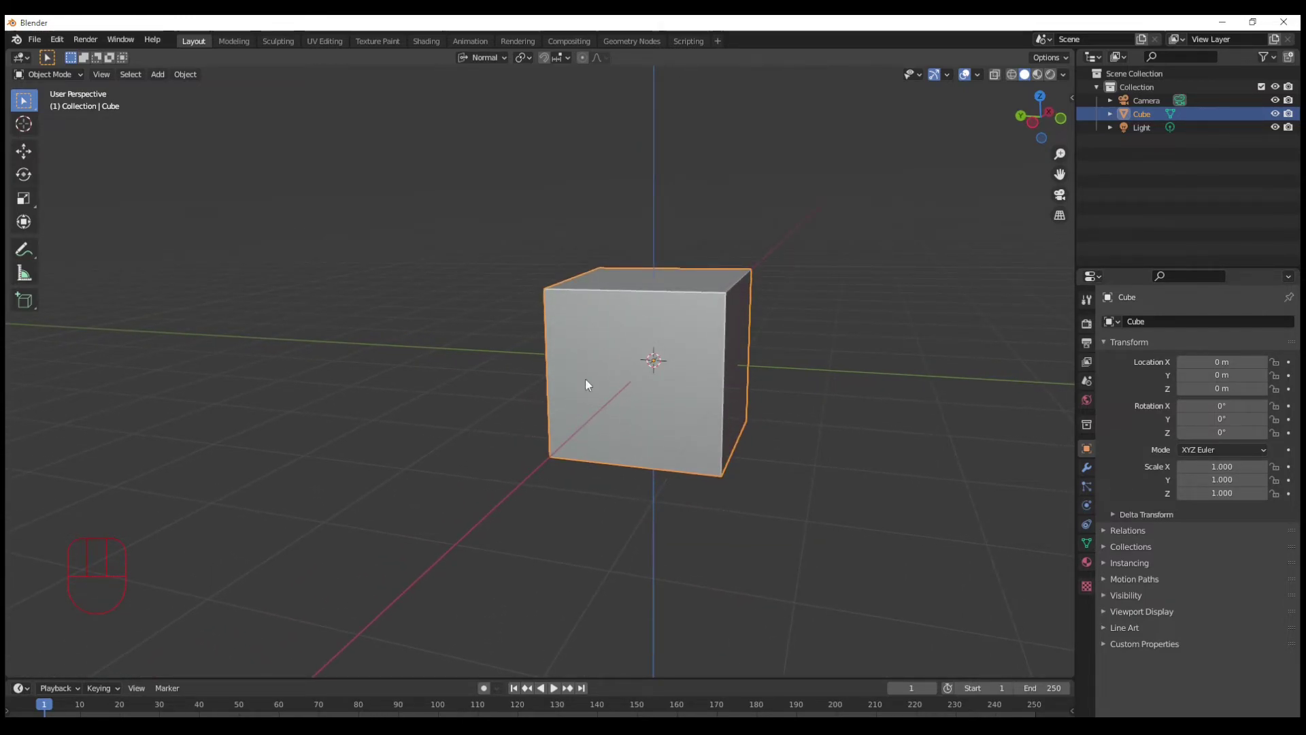
middle_drag(589, 370, 554, 410)
Add a mesh plane and scale it up to 41.592 as a large floor around the cube
key(shift+a)
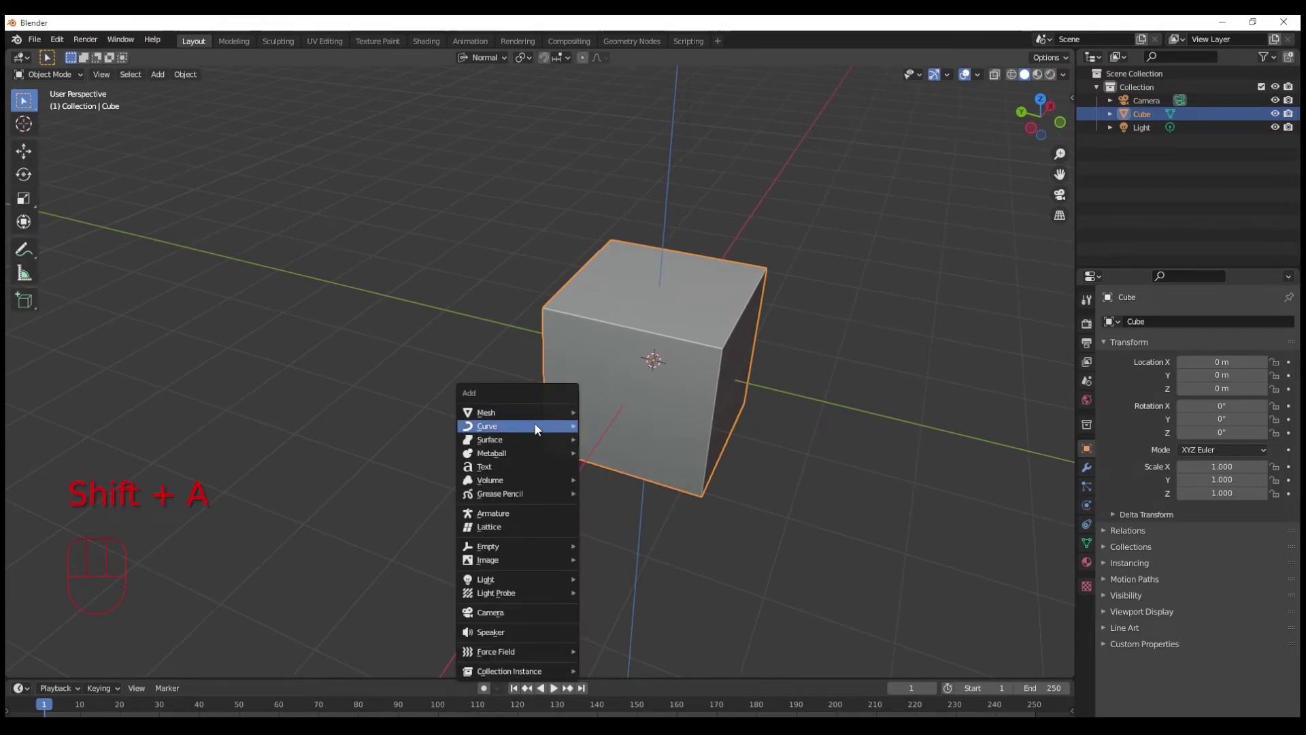
mouse_move(544, 413)
click(610, 412)
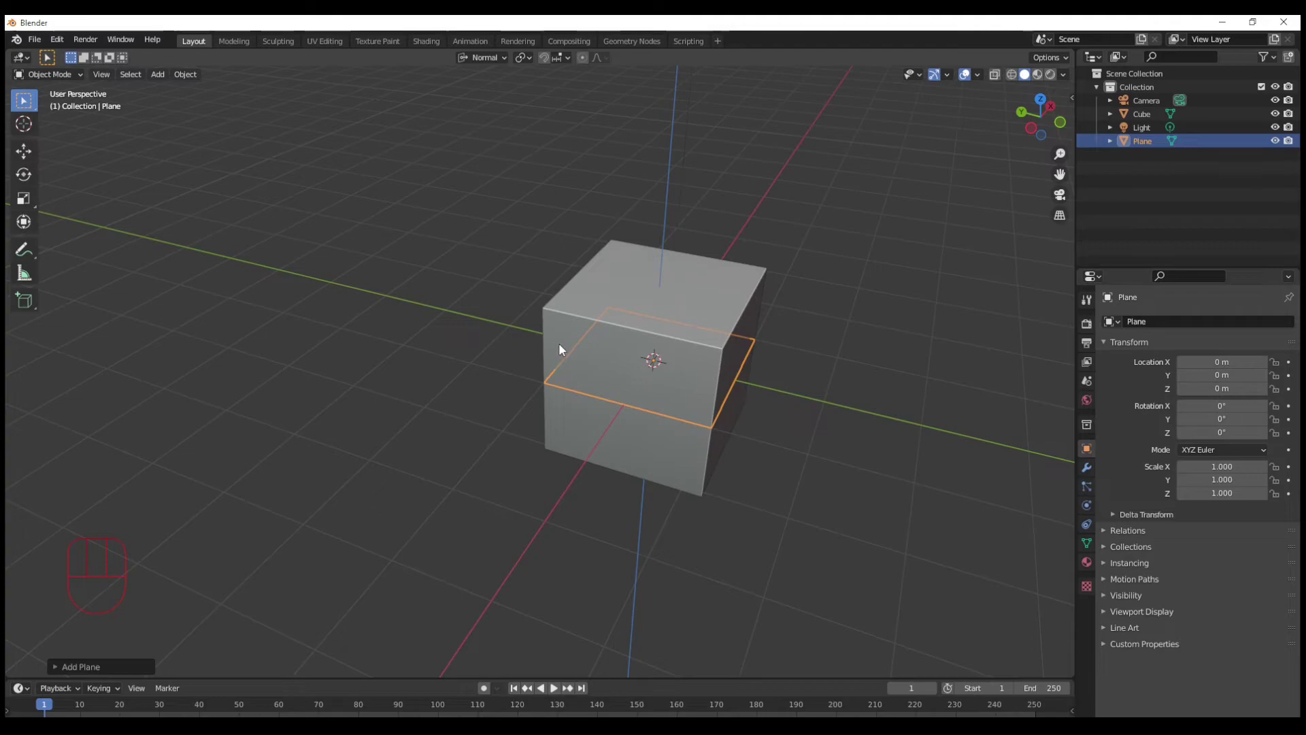
key(s)
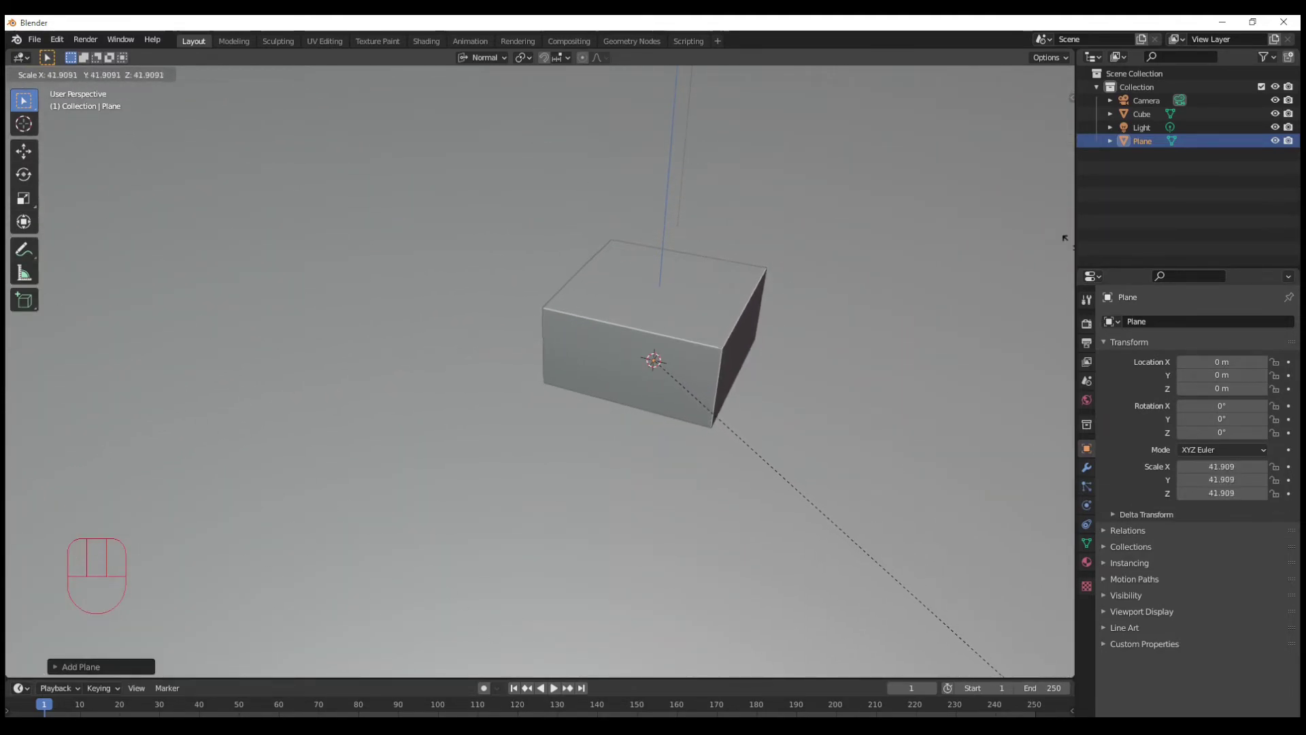
click(1020, 270)
scroll(701, 190, down, 5)
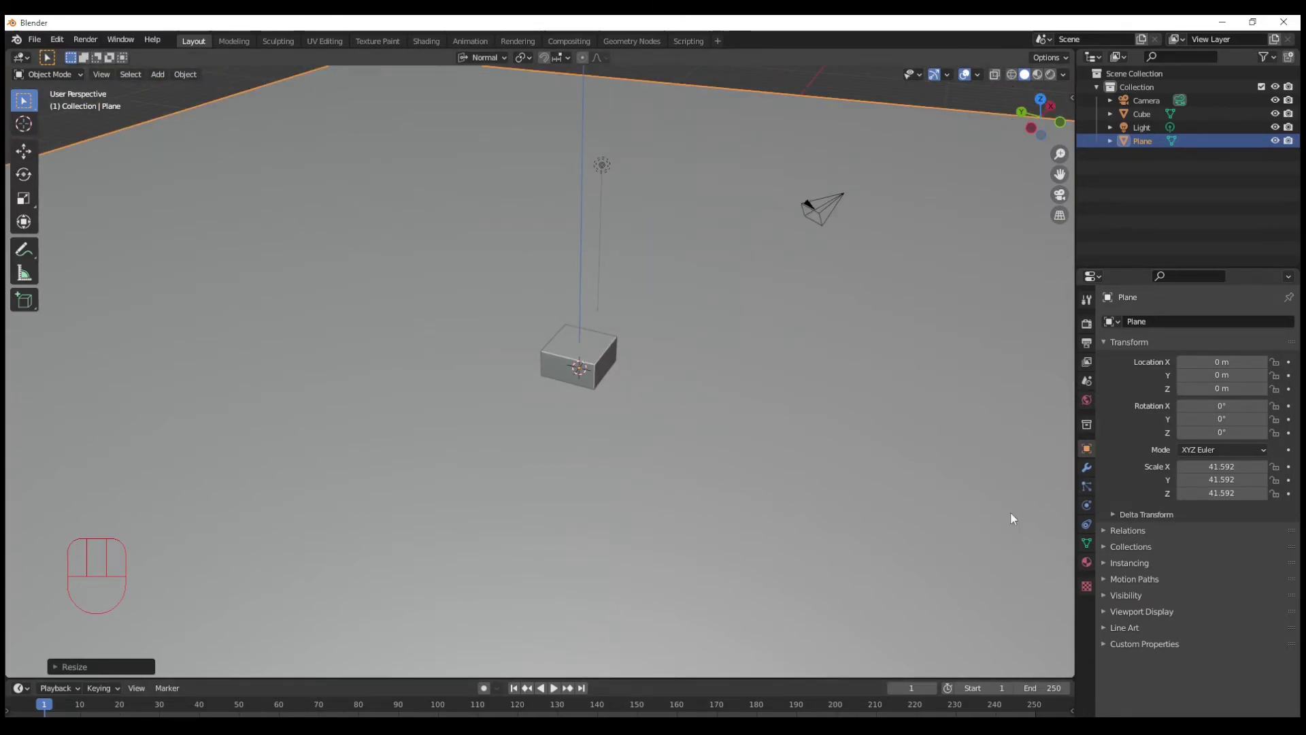
middle_drag(508, 295, 584, 371)
scroll(578, 364, up, 3)
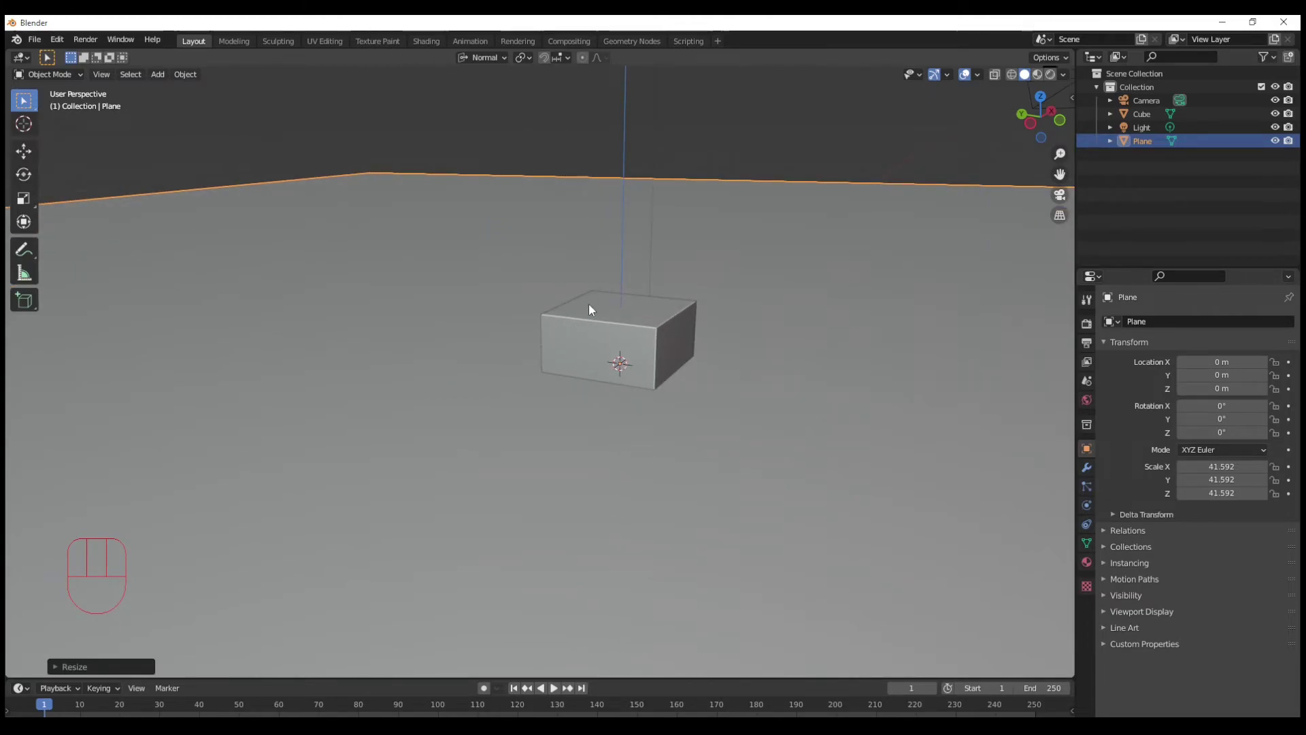
Move the cube along Z only to exactly 1 m so it rests on the plane
click(594, 342)
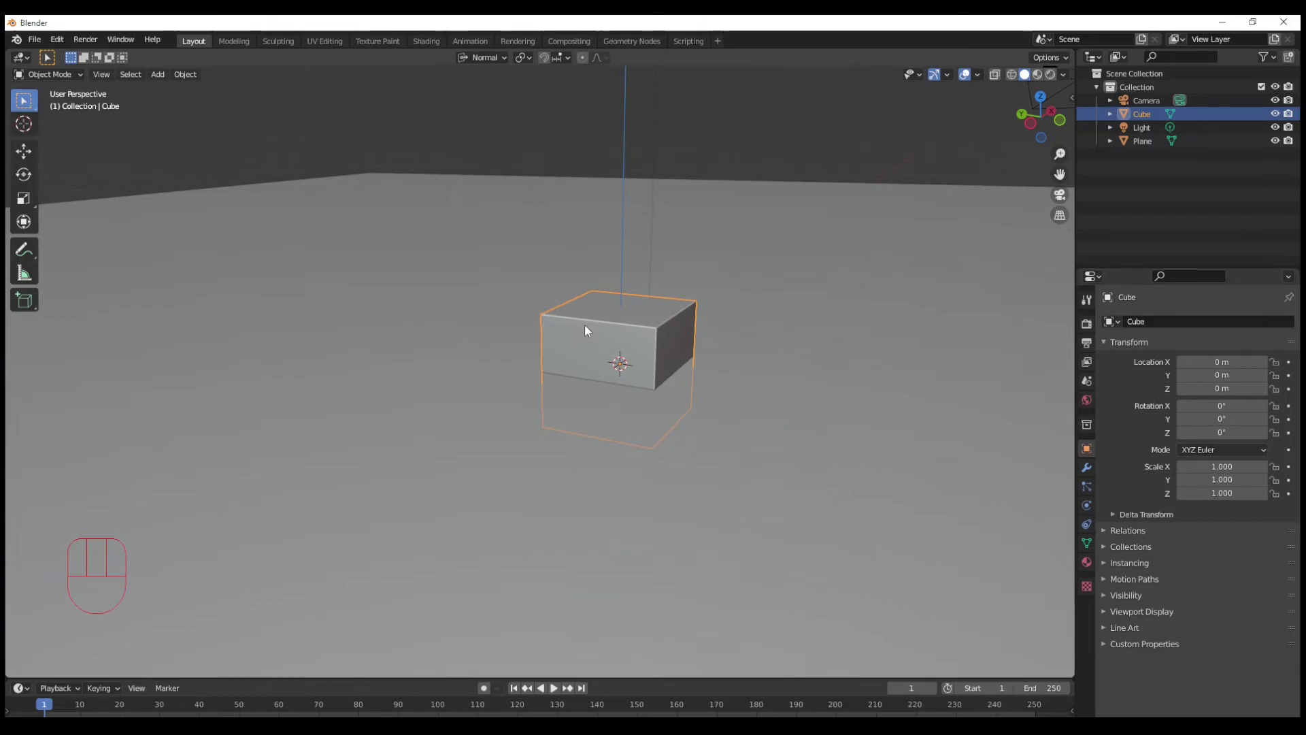
key(g)
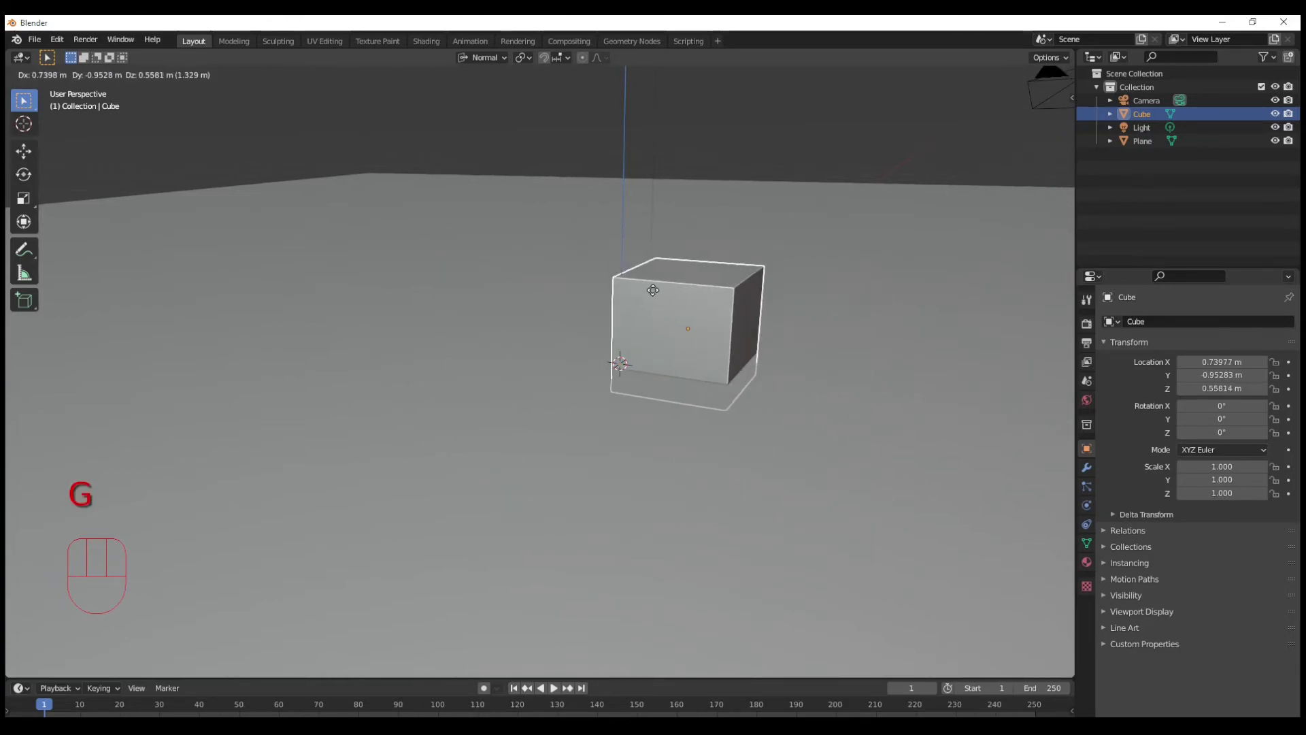
key(z)
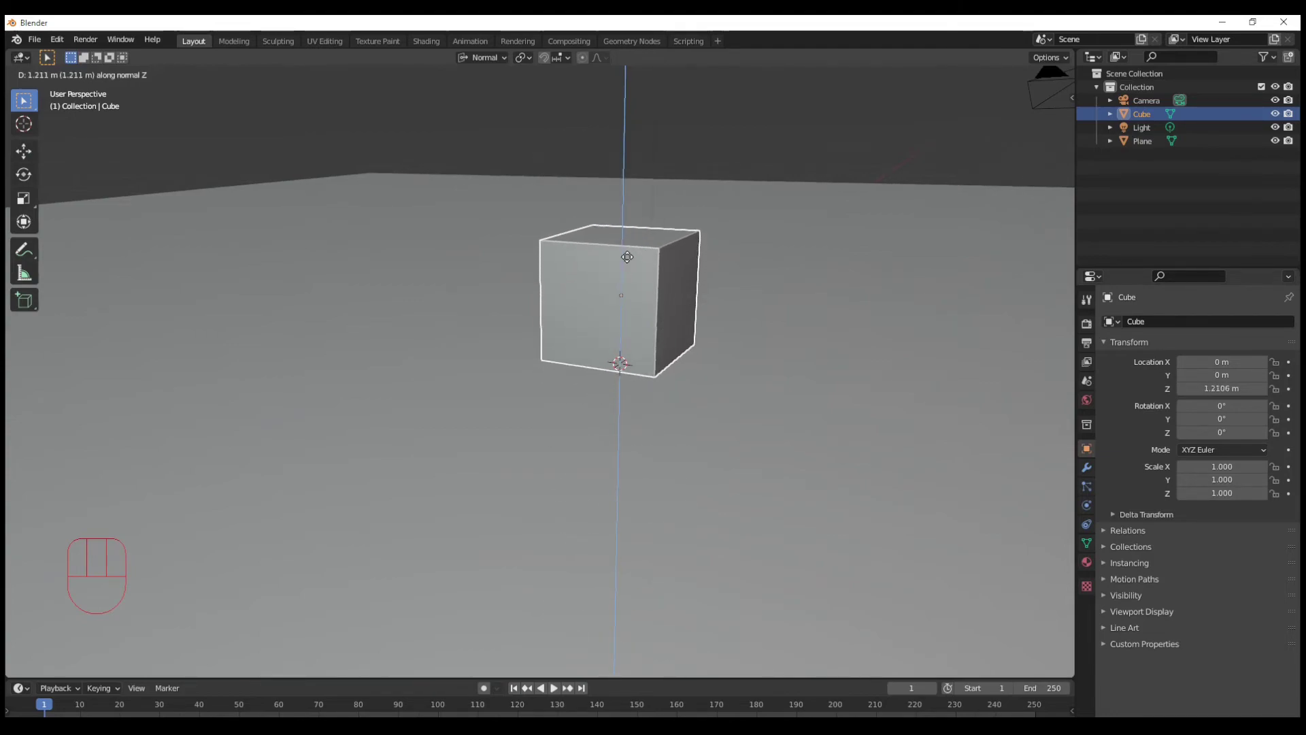
right_click(586, 252)
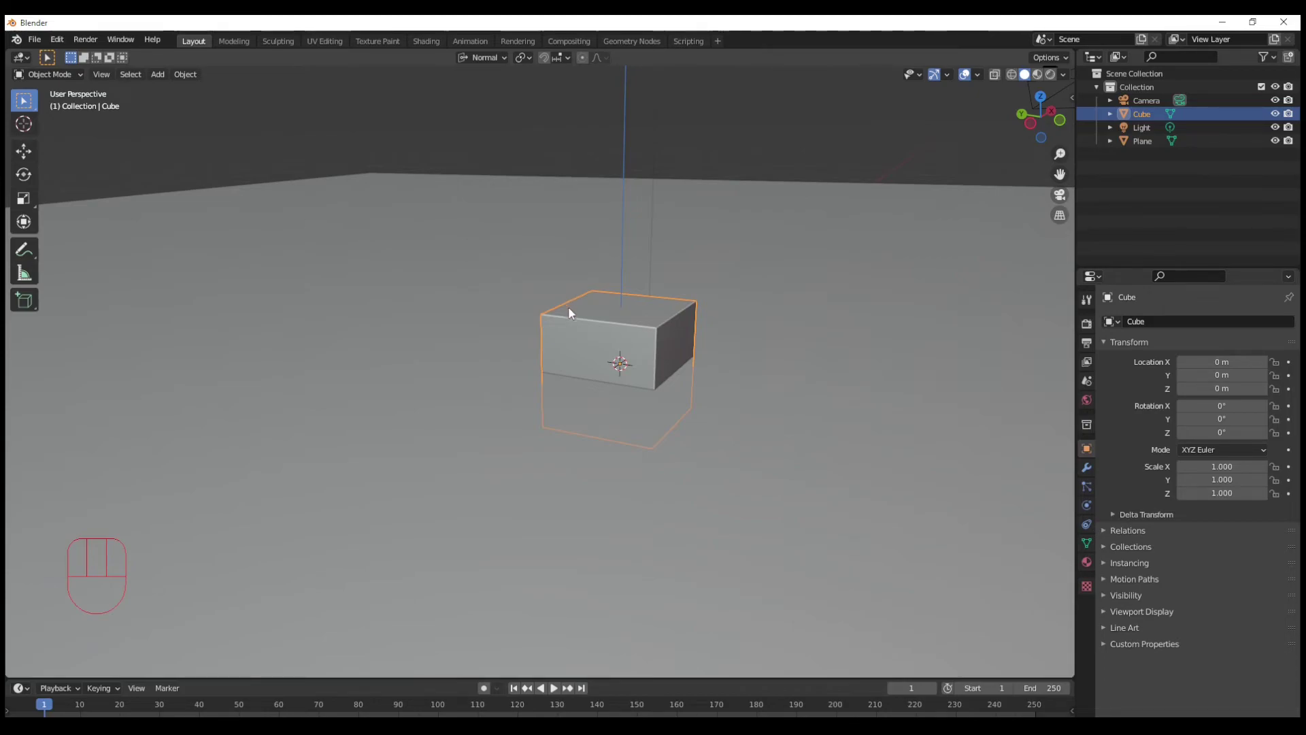
key(g)
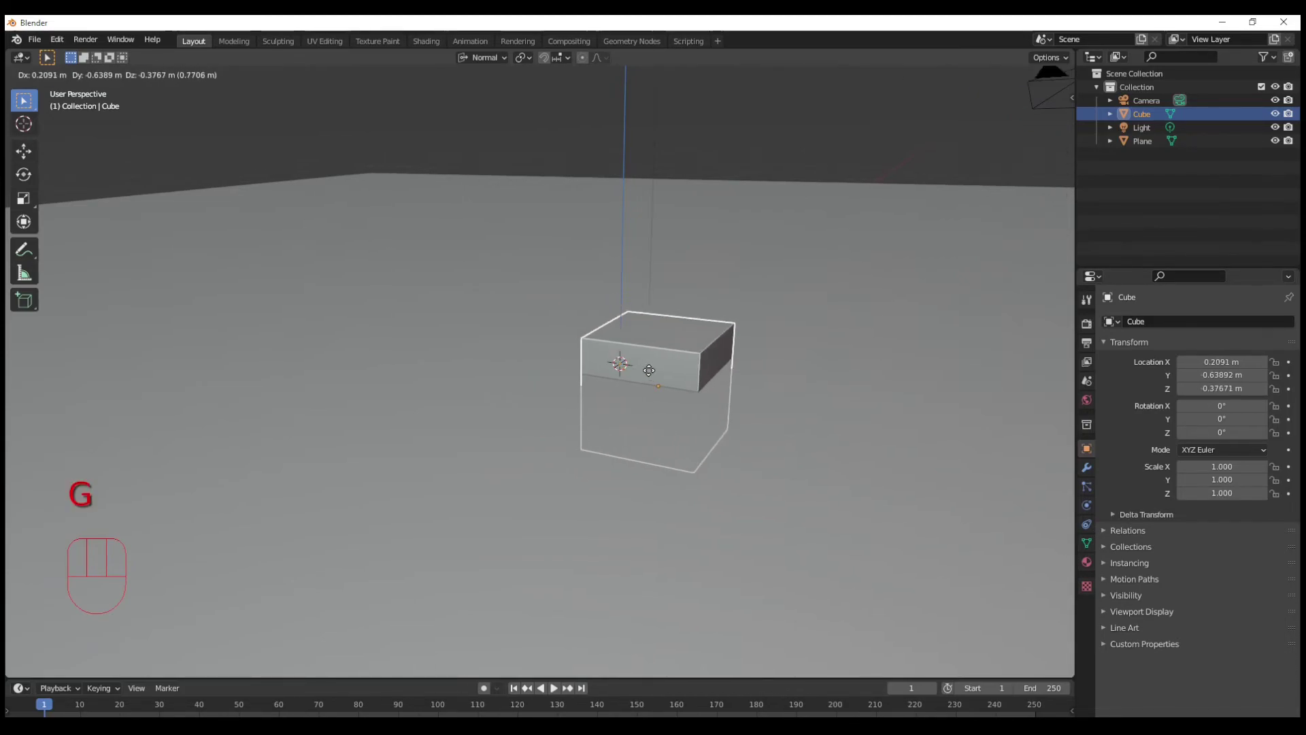
key(z)
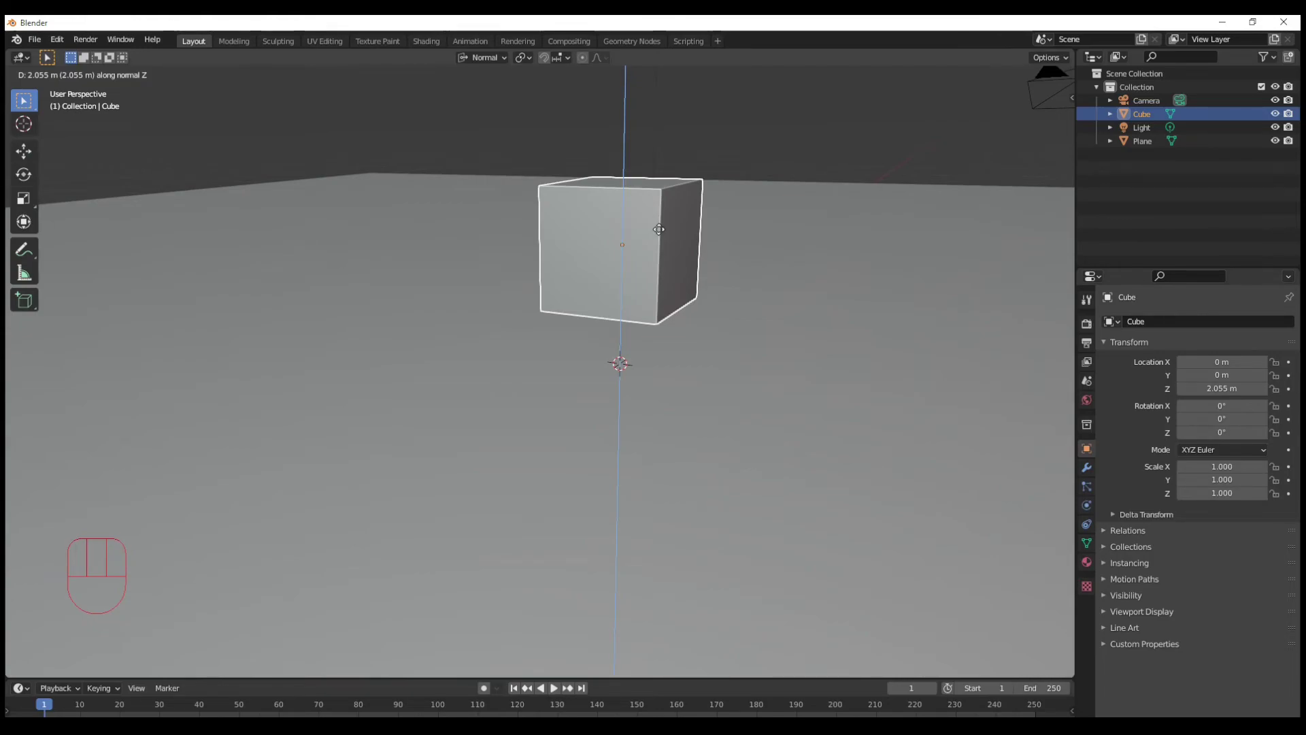
text(1)
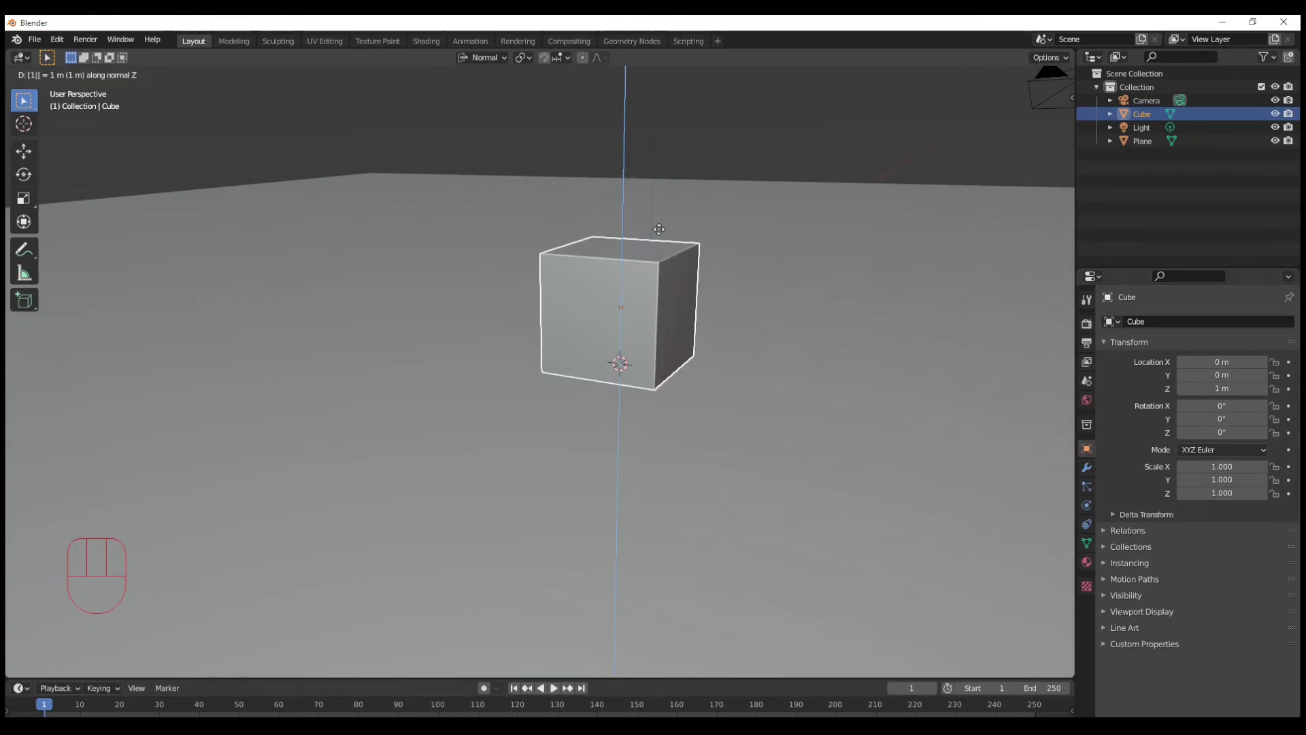
key(Return)
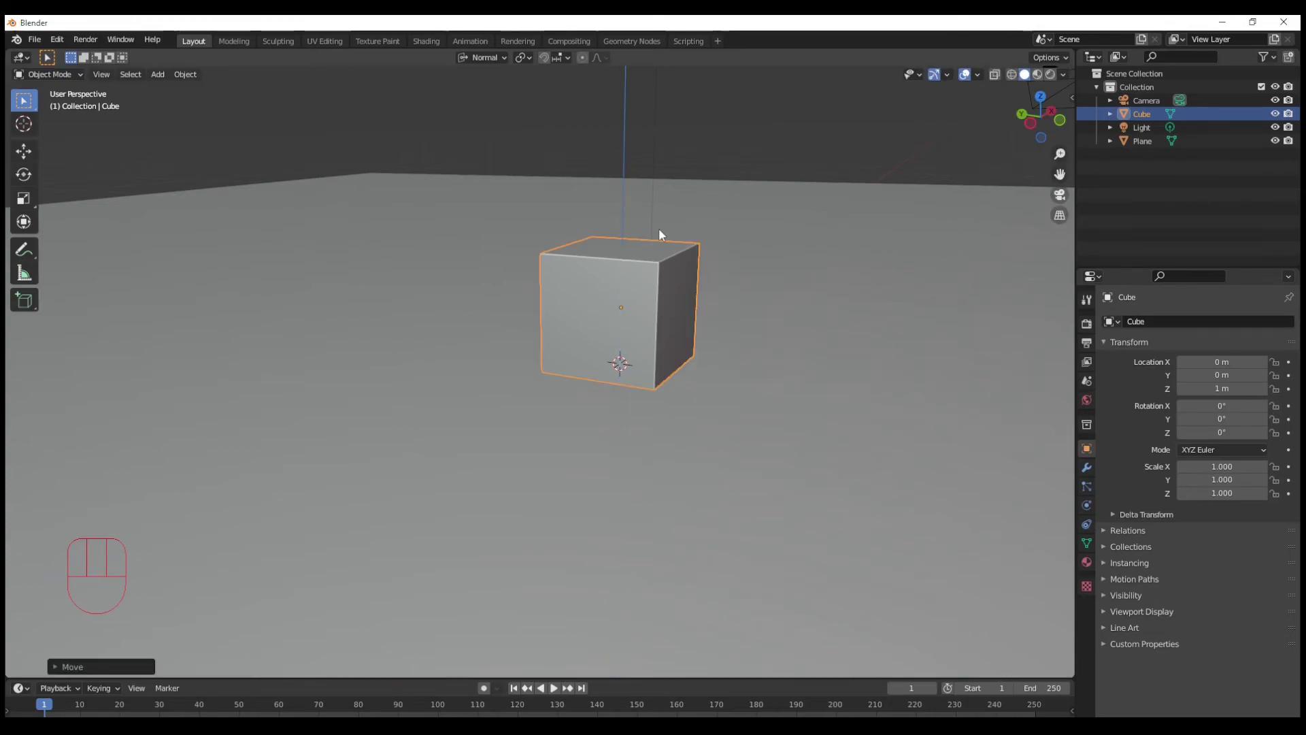
middle_drag(589, 339, 859, 315)
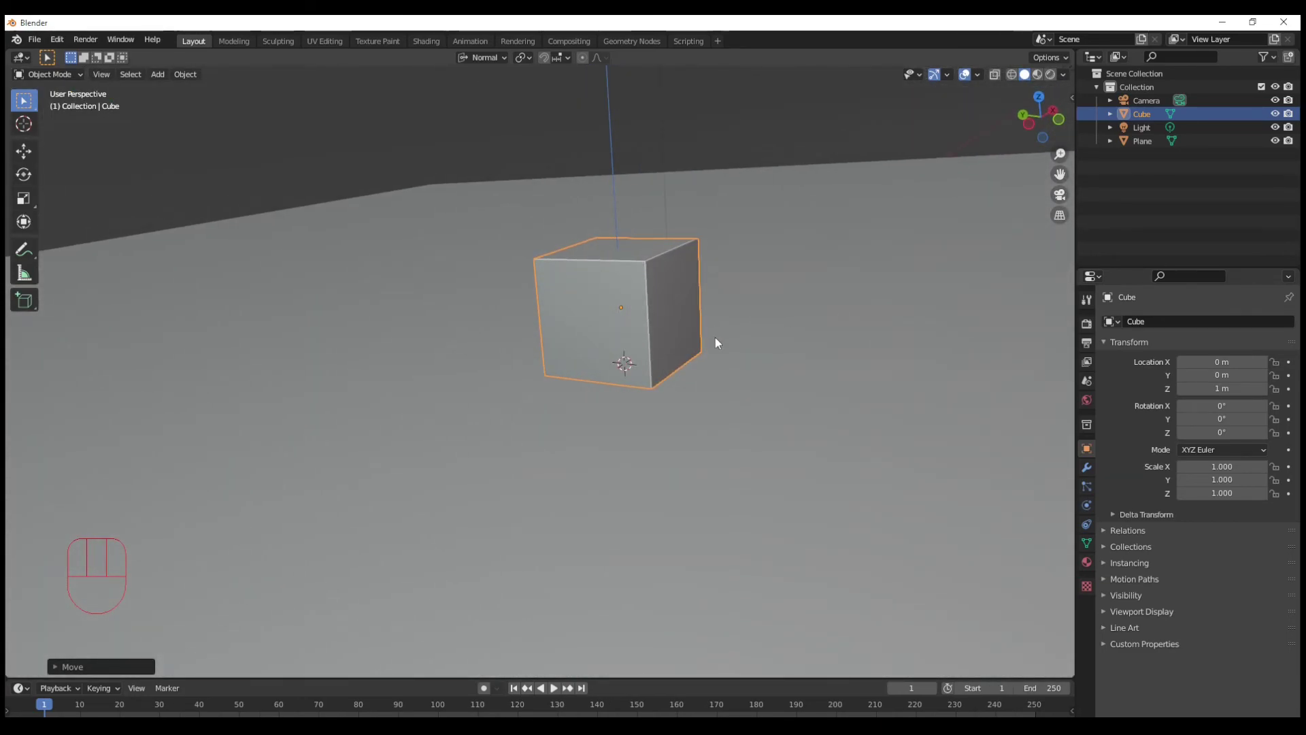
Delete the floor plane, then undo twice to restore it and revert its enlargement
click(478, 422)
key(Delete)
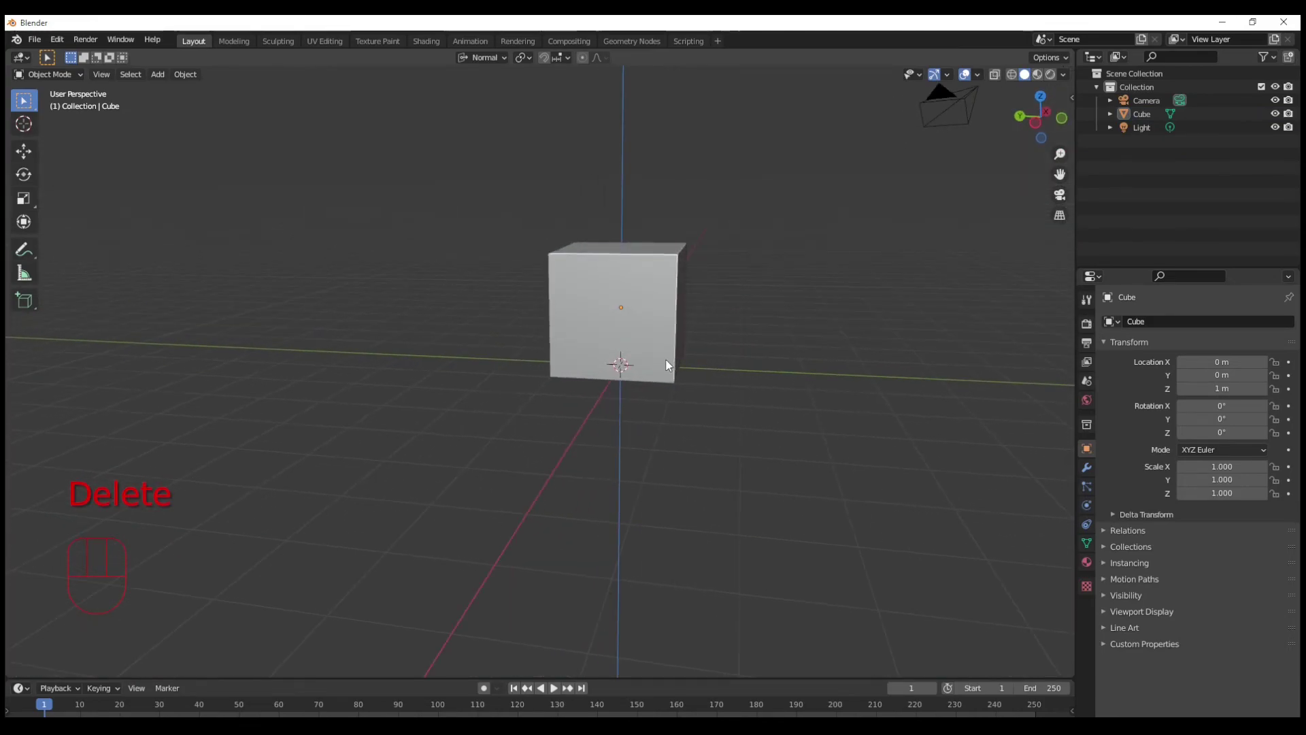
key(ctrl+z)
key(ctrl+z)
key(ctrl+z)
key(ctrl+z)
key(ctrl+z)
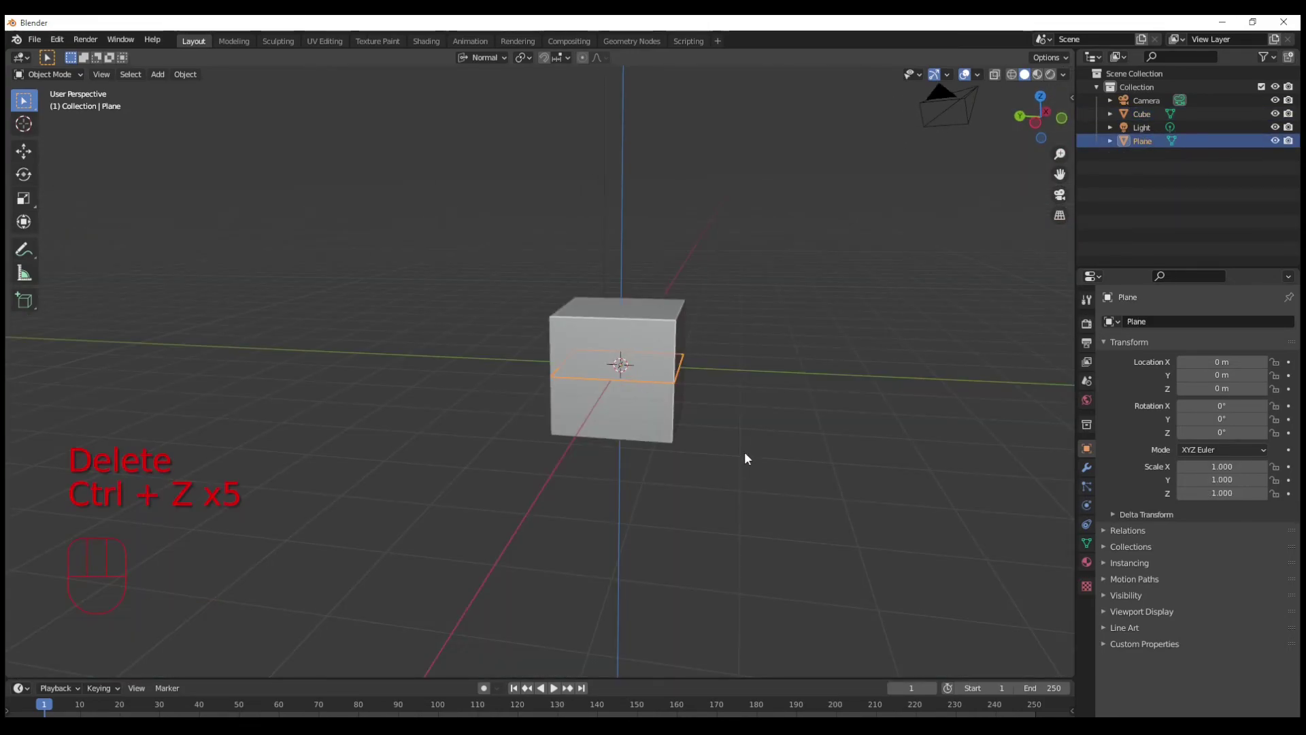
key(ctrl+z)
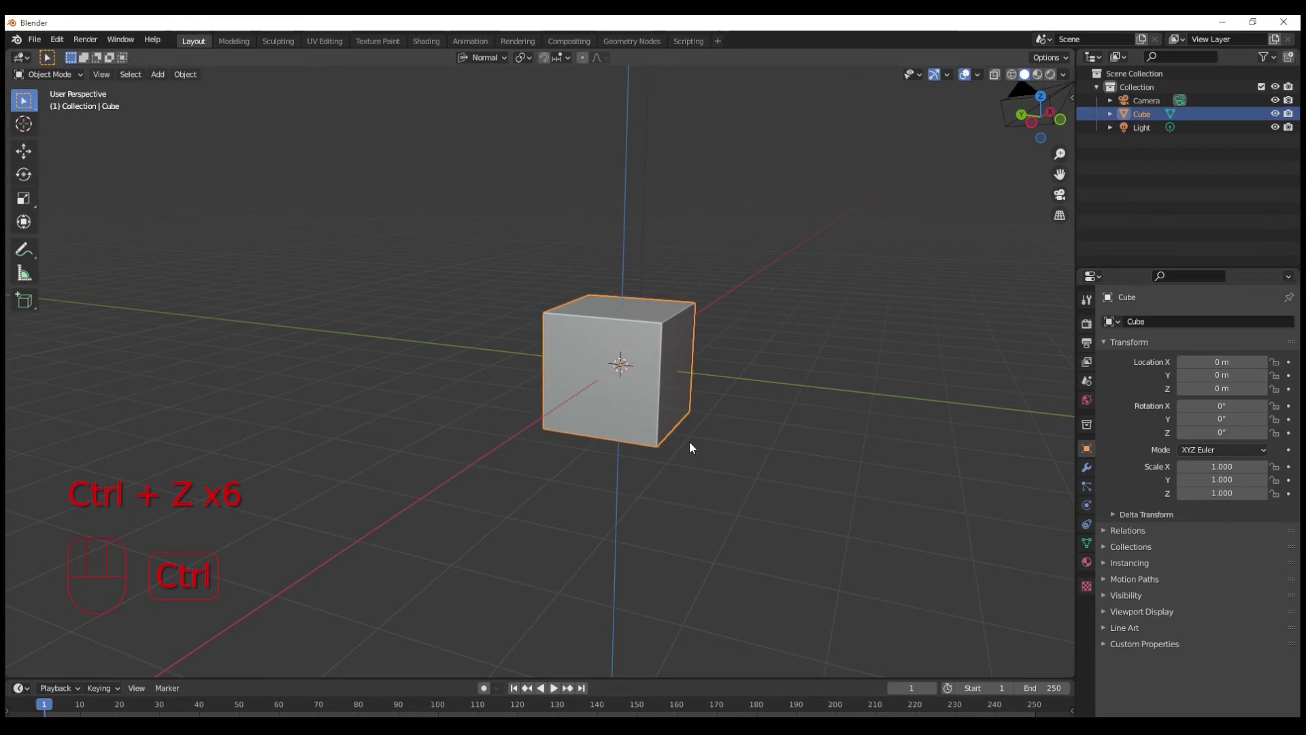
click(657, 460)
scroll(659, 428, up, 3)
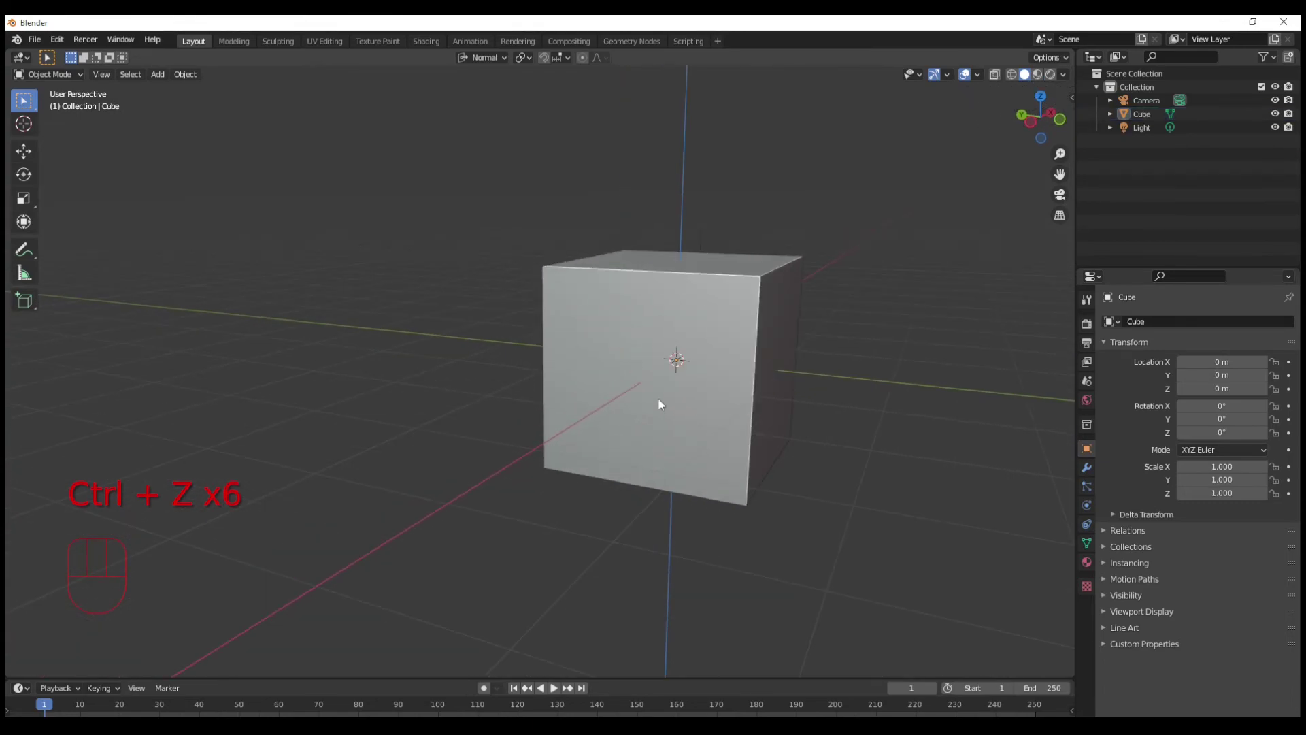
Raise the cube to Z 1 m again, then undo that raise and reselect the cube
click(701, 410)
key(g)
key(z)
key(1)
key(Return)
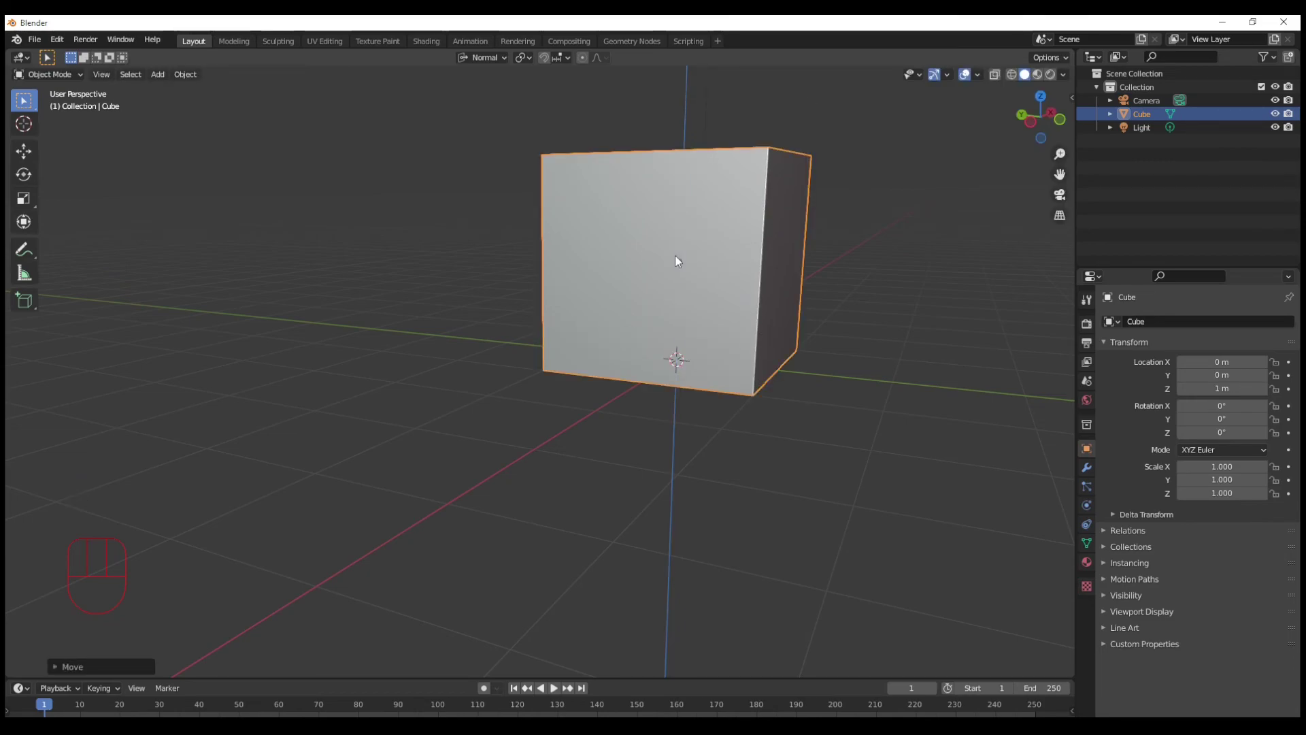
key(ctrl+z)
key(ctrl+z)
click(738, 428)
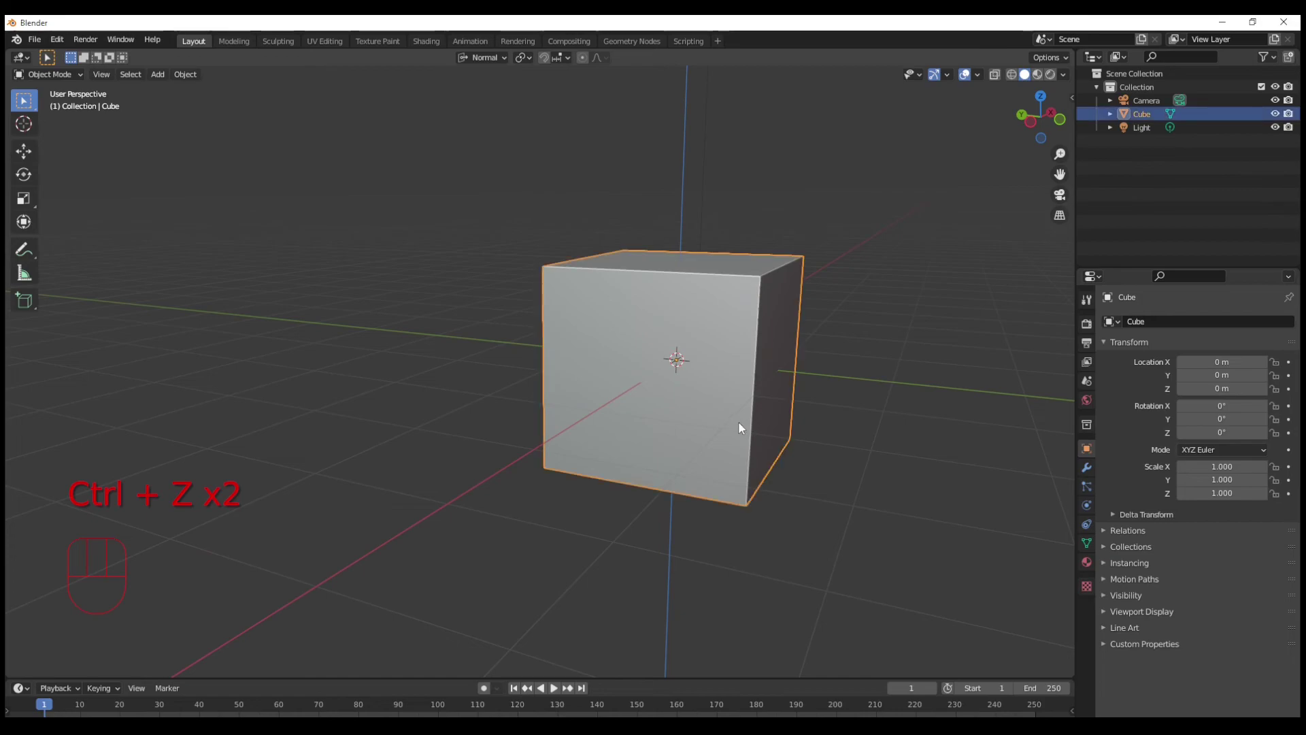
key(g)
key(x)
key(3)
click(683, 397)
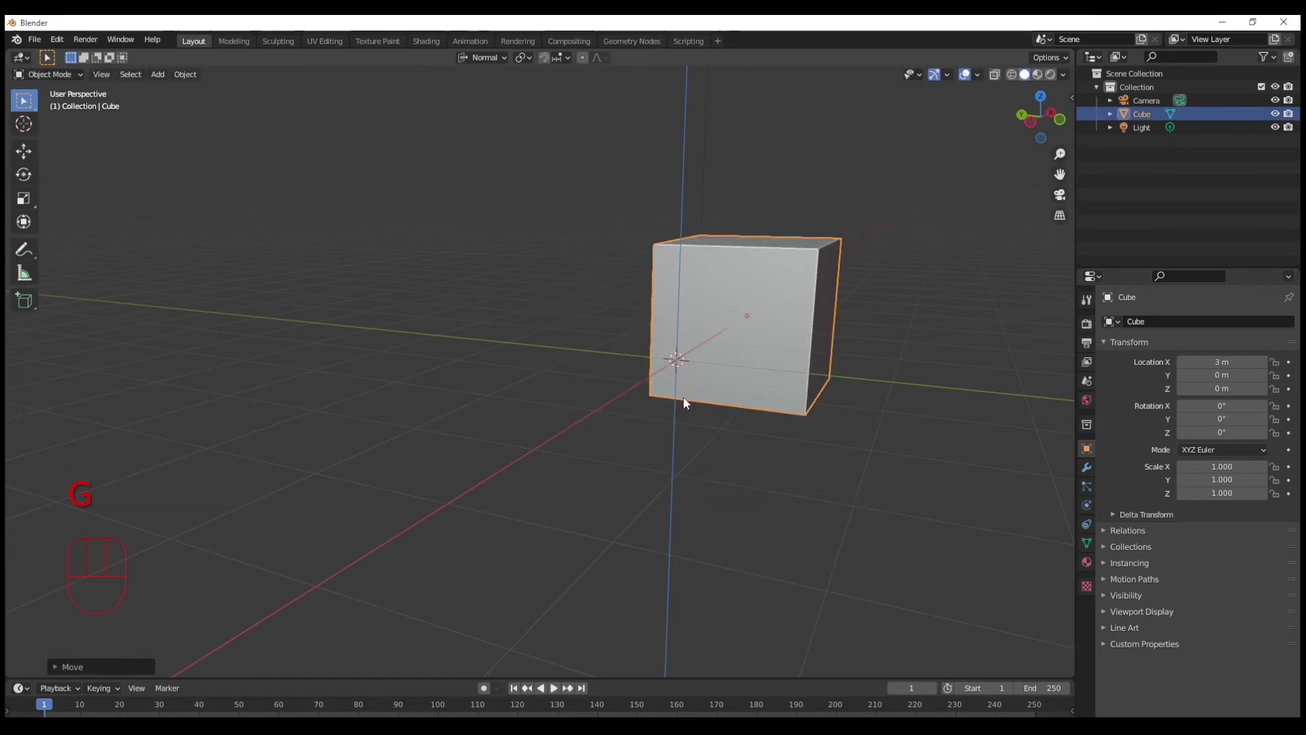
middle_drag(840, 210, 683, 530)
key(ctrl+z)
key(ctrl+z)
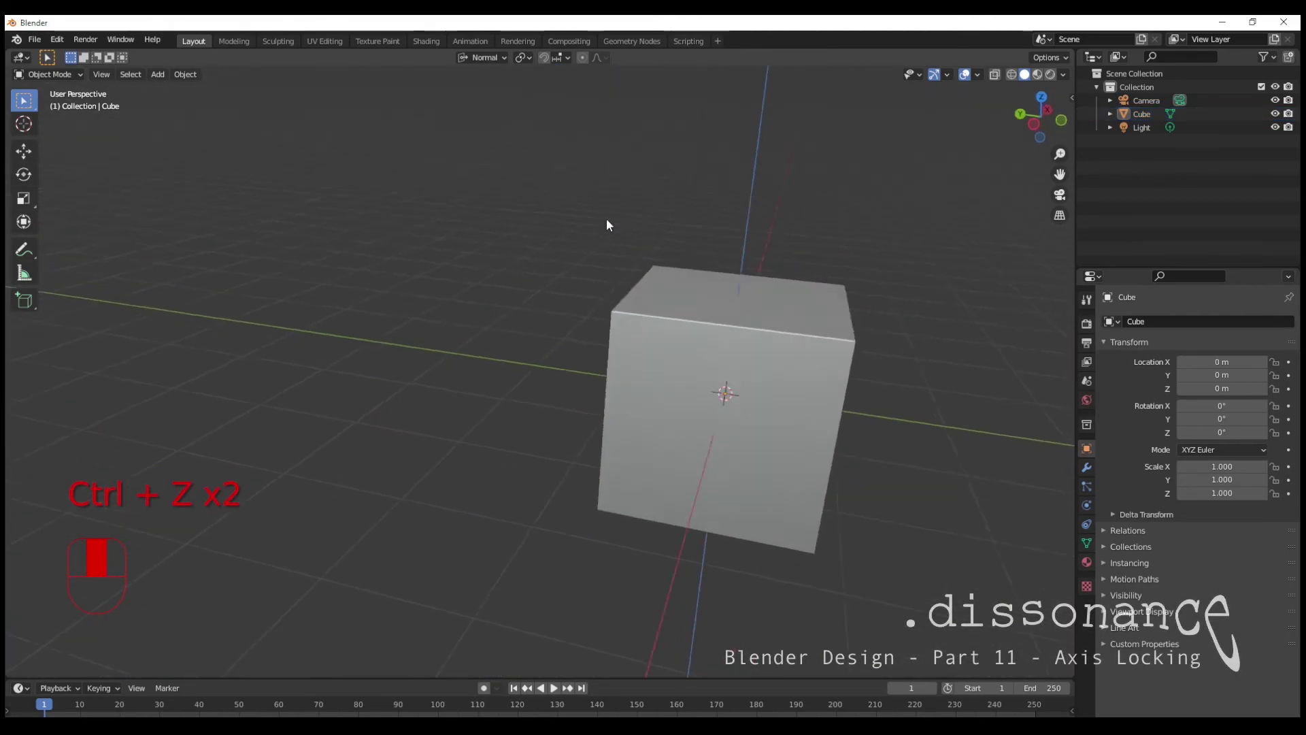
mouse_move(606, 224)
middle_down()
mouse_move(586, 230)
mouse_move(595, 244)
middle_up()
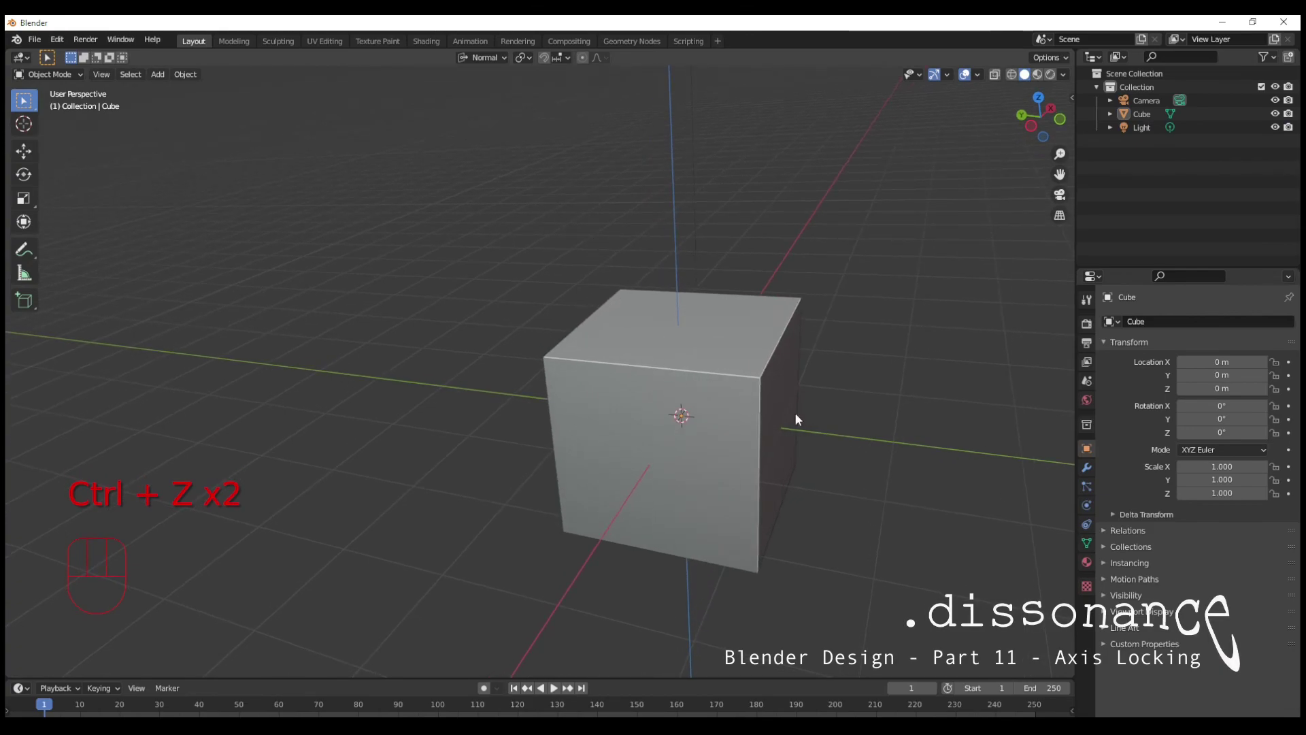
middle_drag(816, 425, 819, 468)
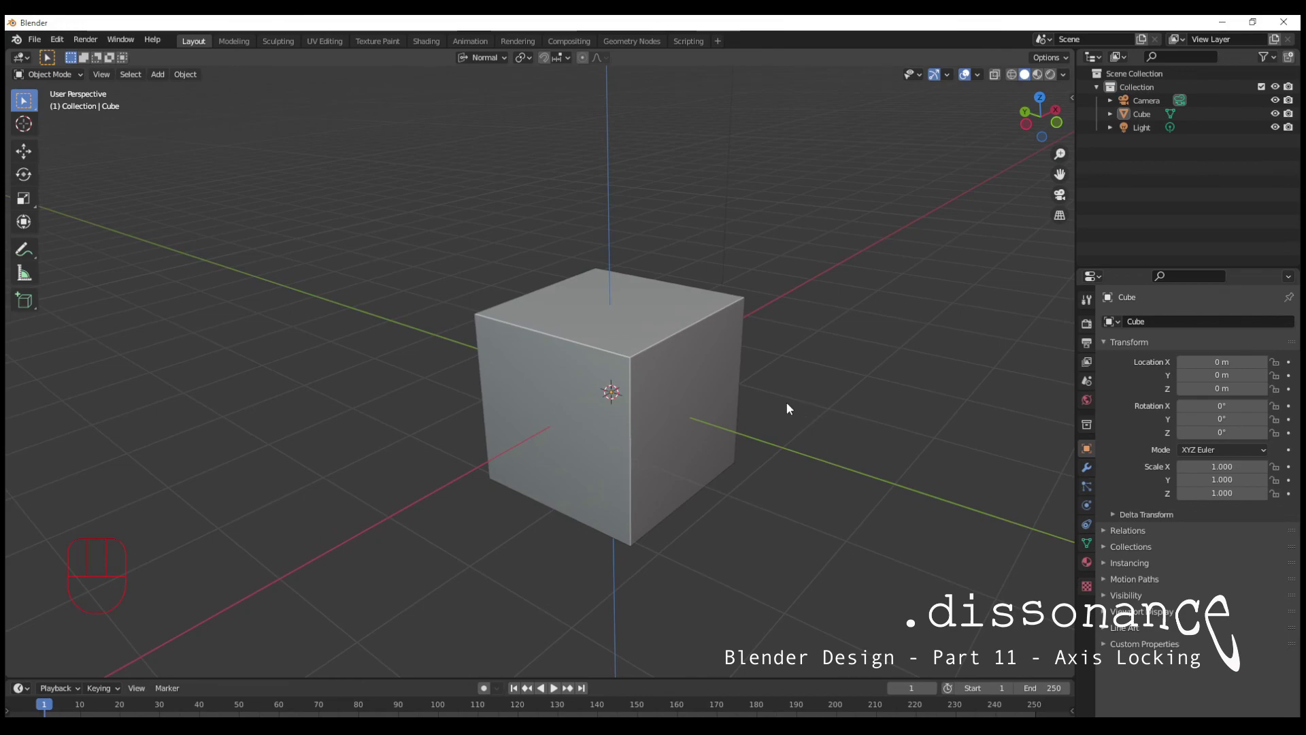